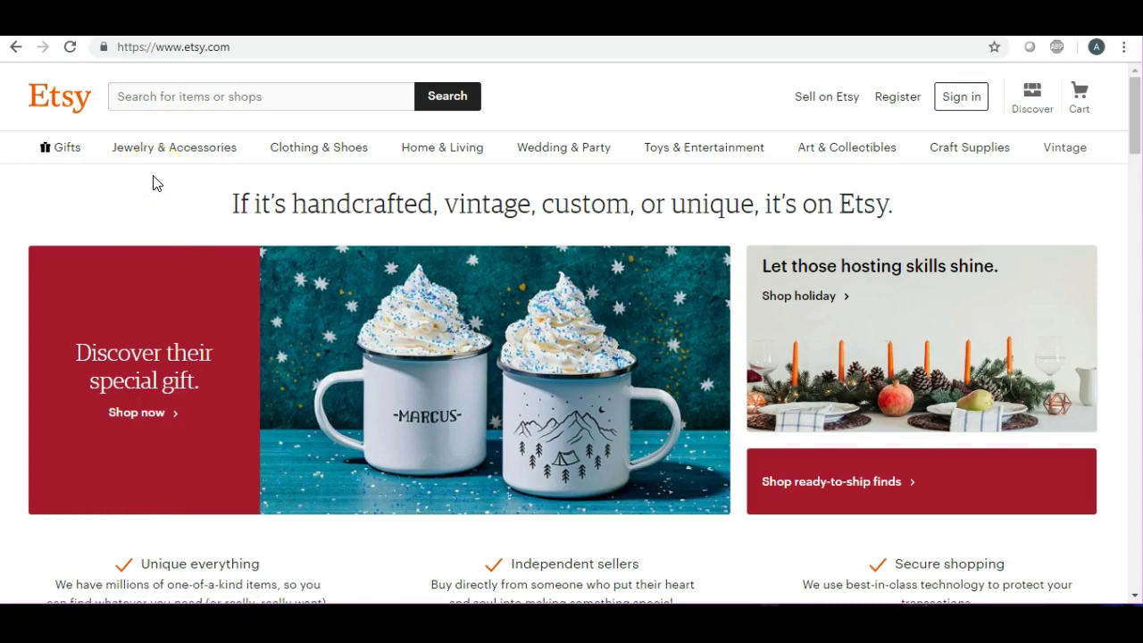
Search Etsy for "flash cards"
left_click(155, 96)
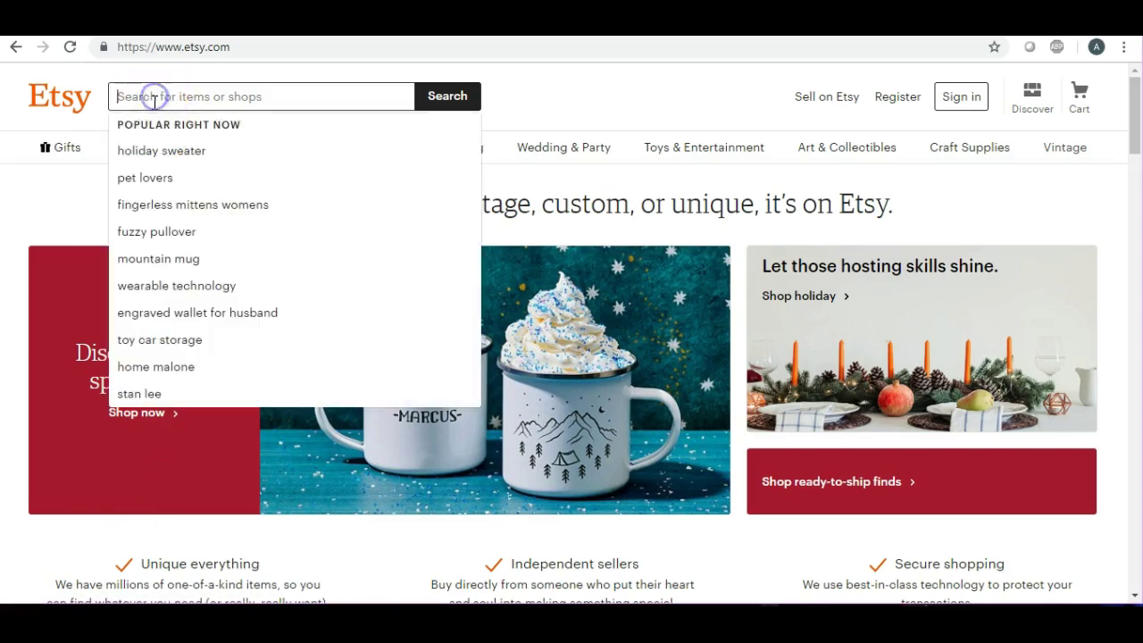
type("flas")
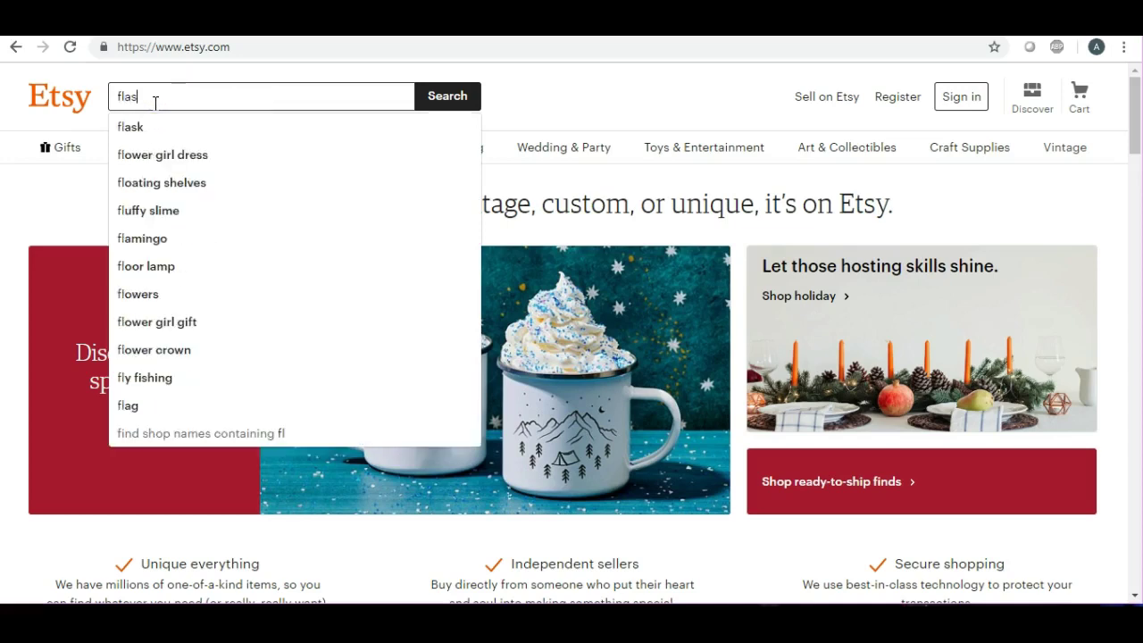
type("h cards")
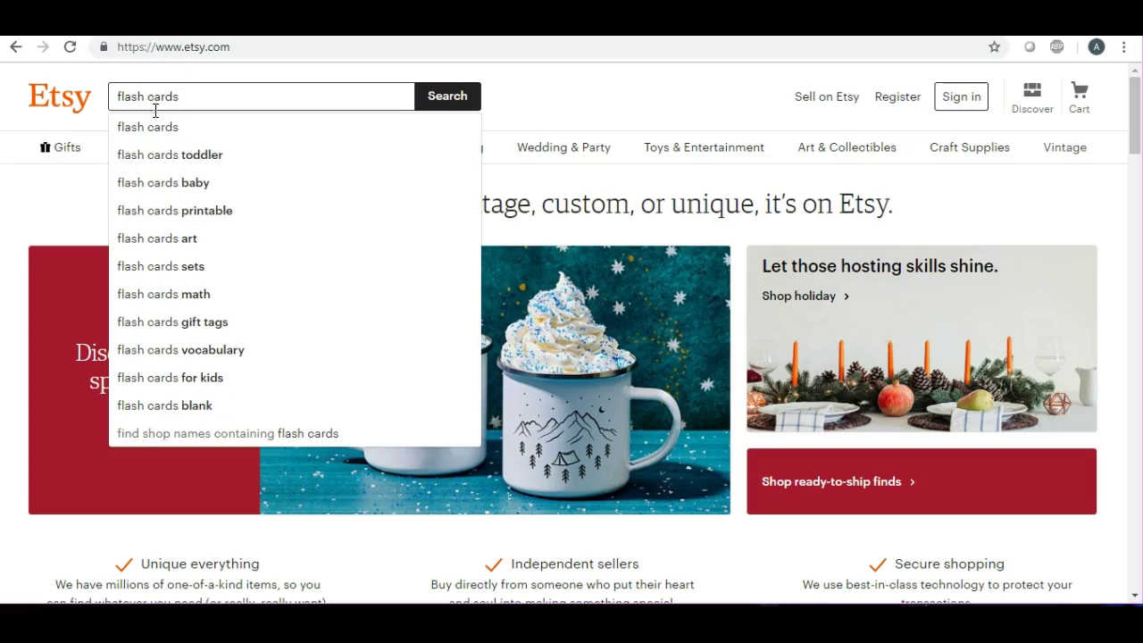
left_click(153, 125)
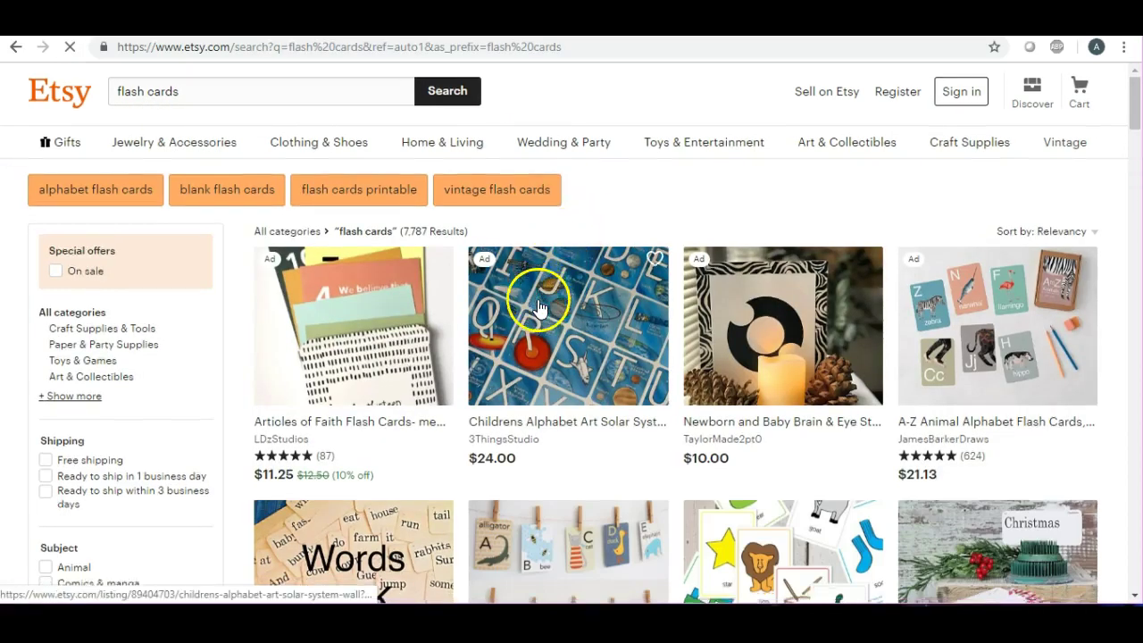
Look through the flash card results for design ideas and open the ABC Animal Alphabet Printable Flash Cards listing
scroll(539, 307, "down", 3)
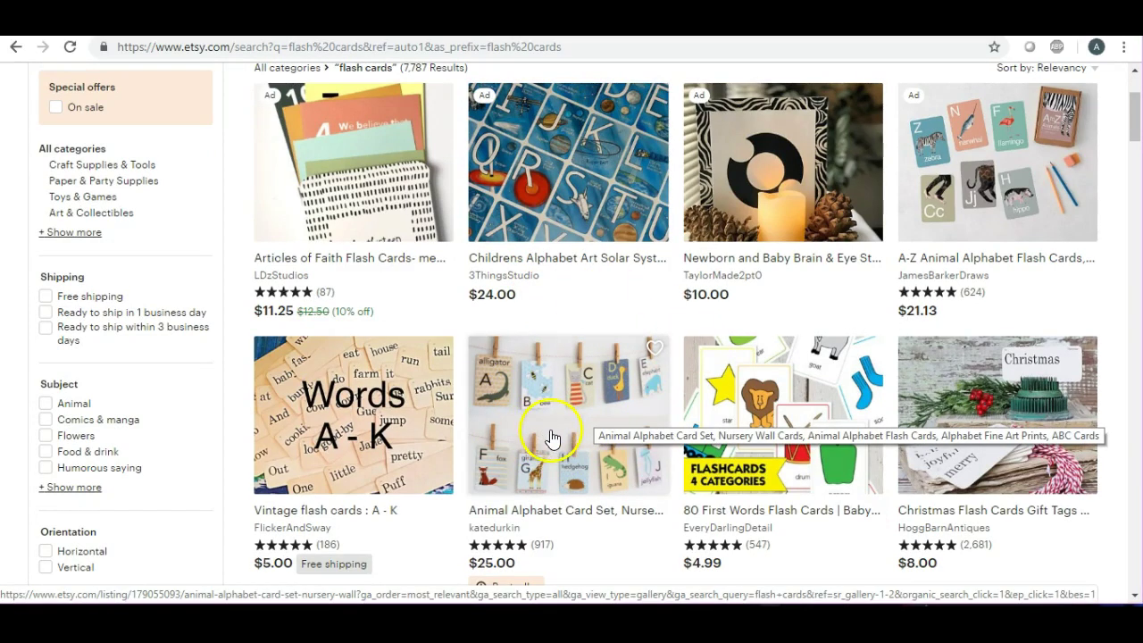
scroll(551, 437, "down", 1)
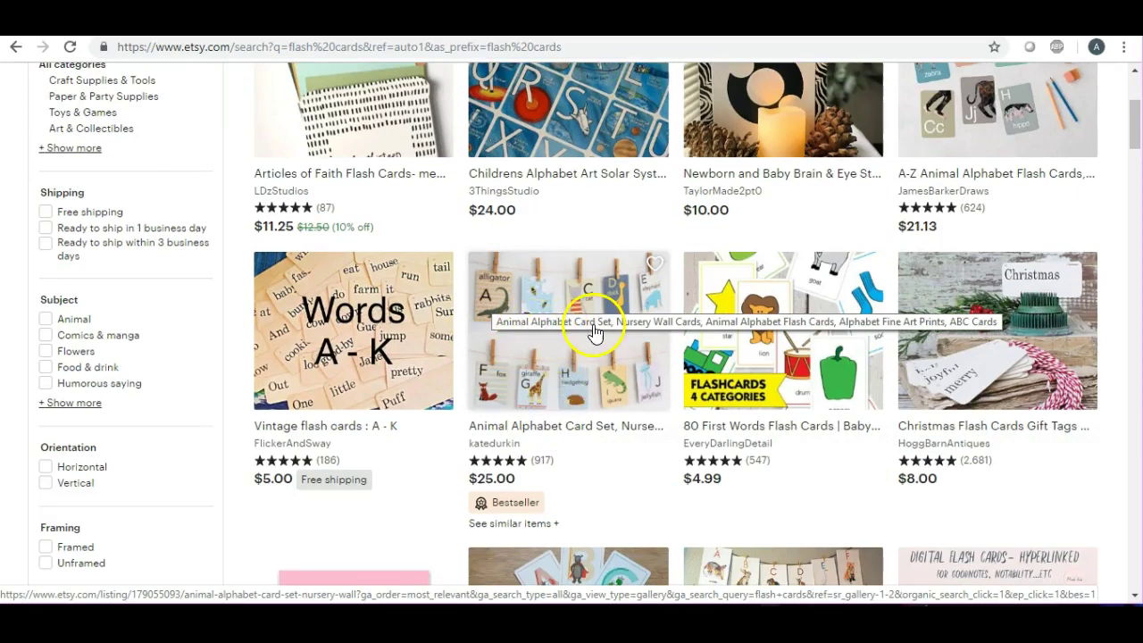
scroll(594, 332, "down", 3)
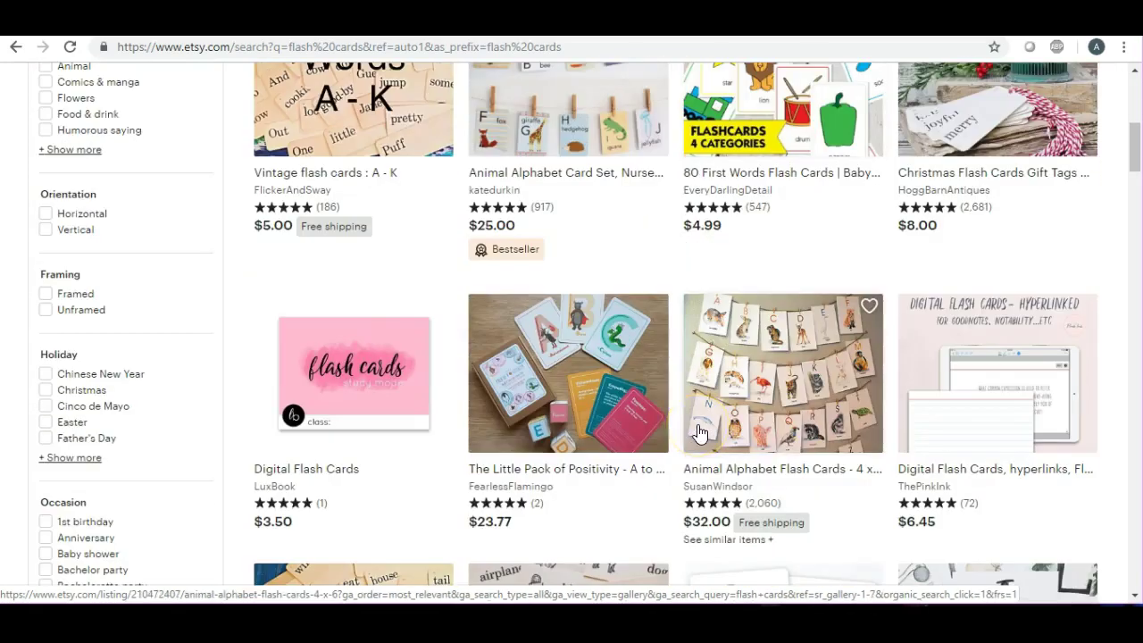
scroll(699, 433, "down", 2)
scroll(620, 416, "down", 1)
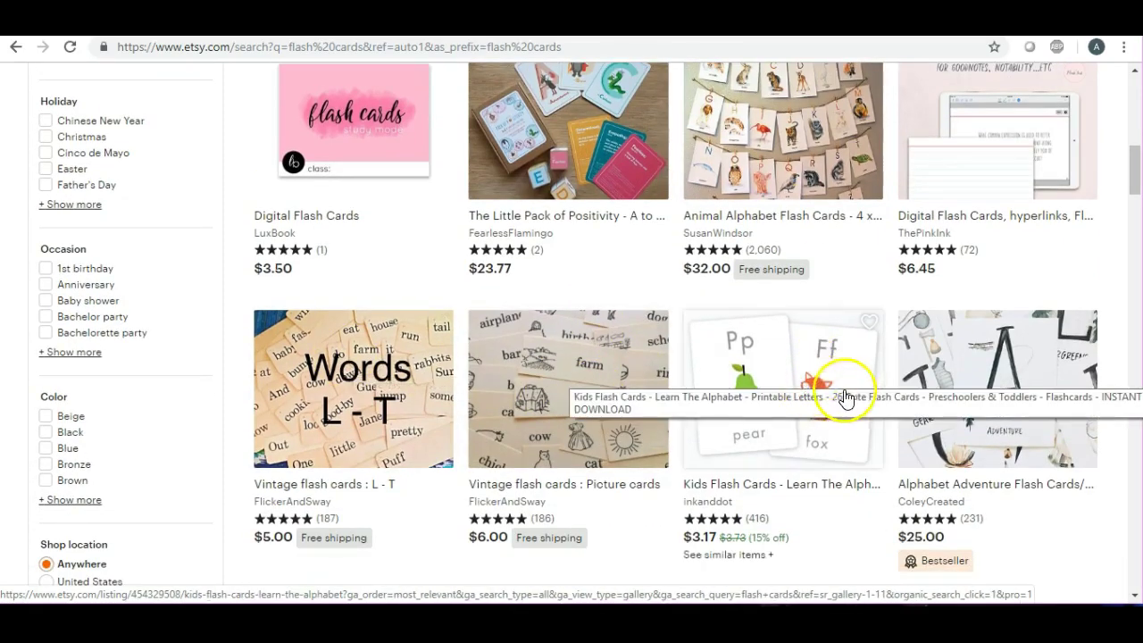
scroll(944, 312, "down", 5)
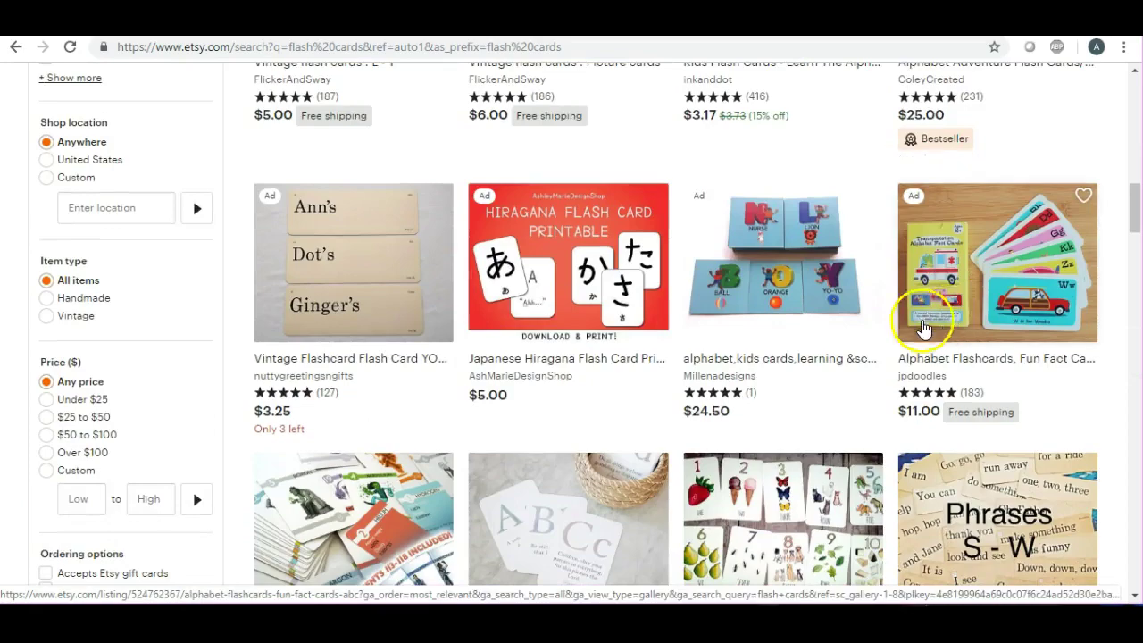
scroll(740, 332, "down", 3)
scroll(581, 329, "down", 3)
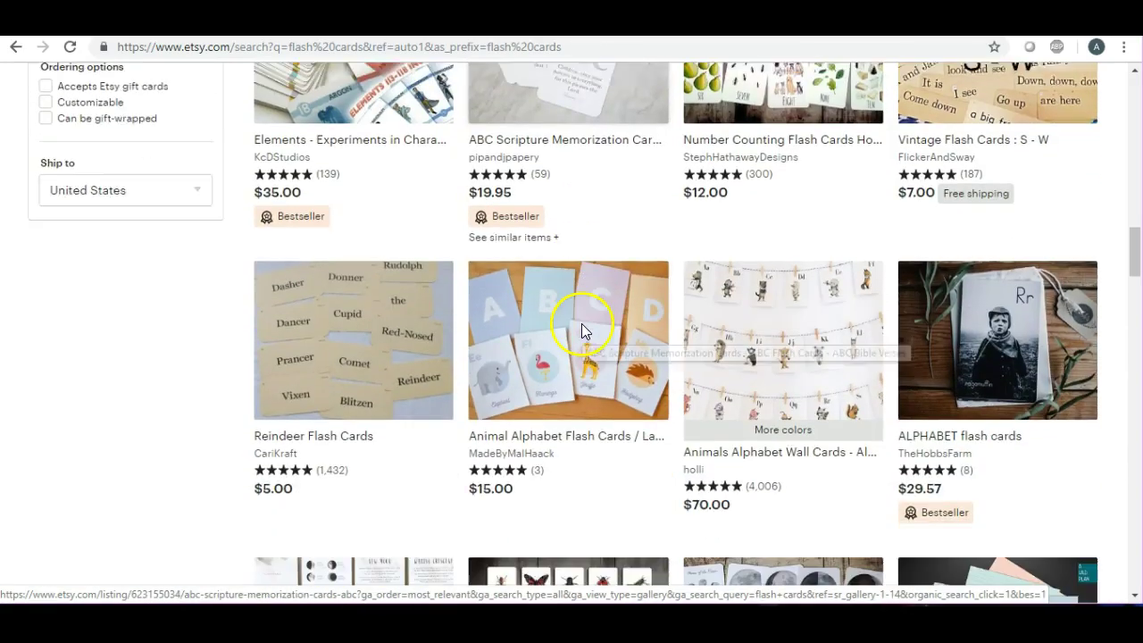
scroll(581, 327, "down", 3)
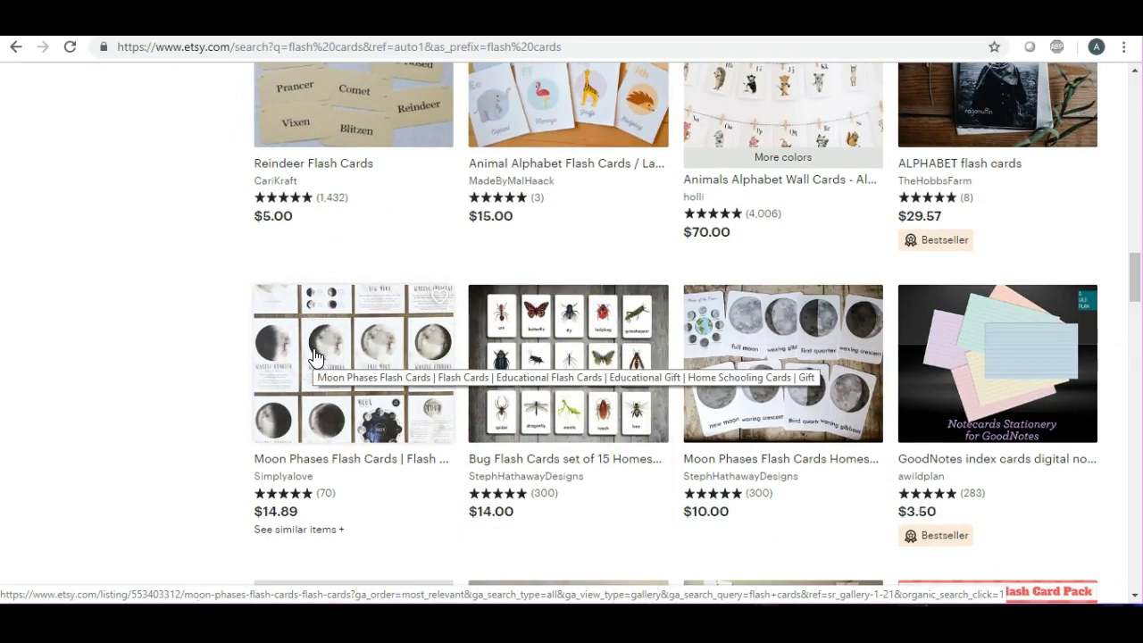
scroll(619, 331, "down", 2)
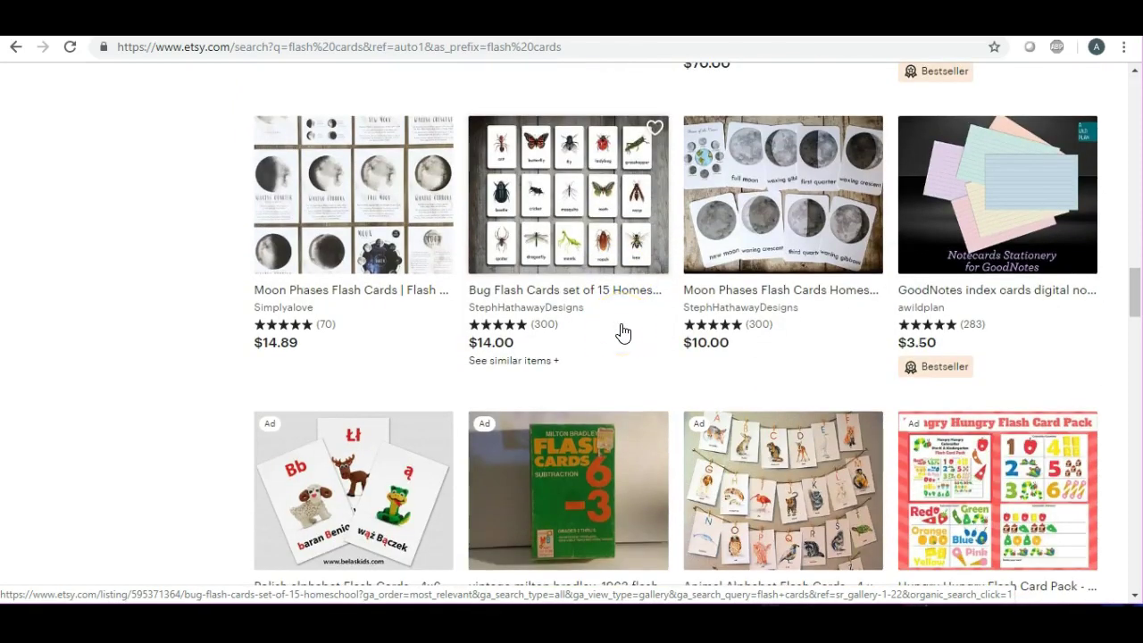
scroll(619, 324, "down", 1)
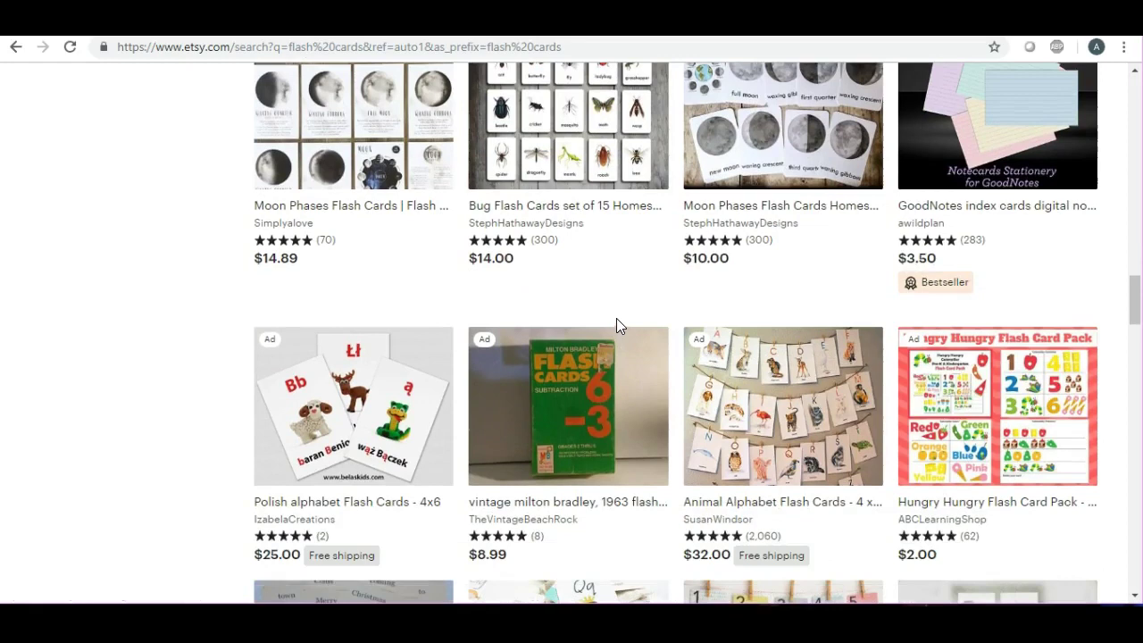
scroll(686, 357, "down", 2)
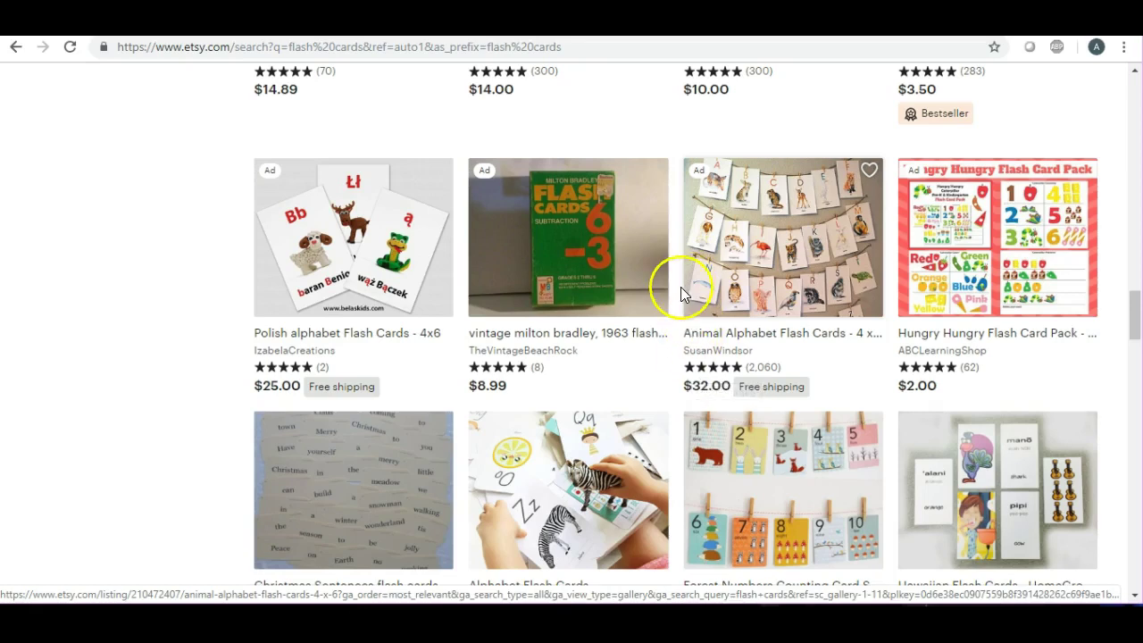
scroll(674, 295, "down", 3)
scroll(674, 302, "down", 3)
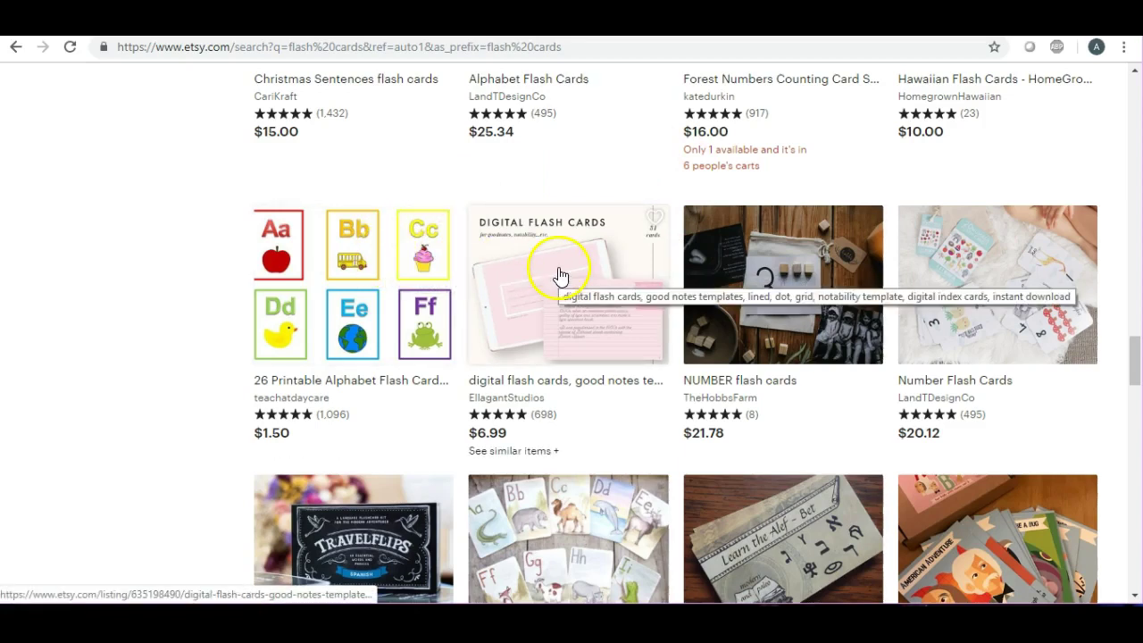
scroll(553, 279, "down", 2)
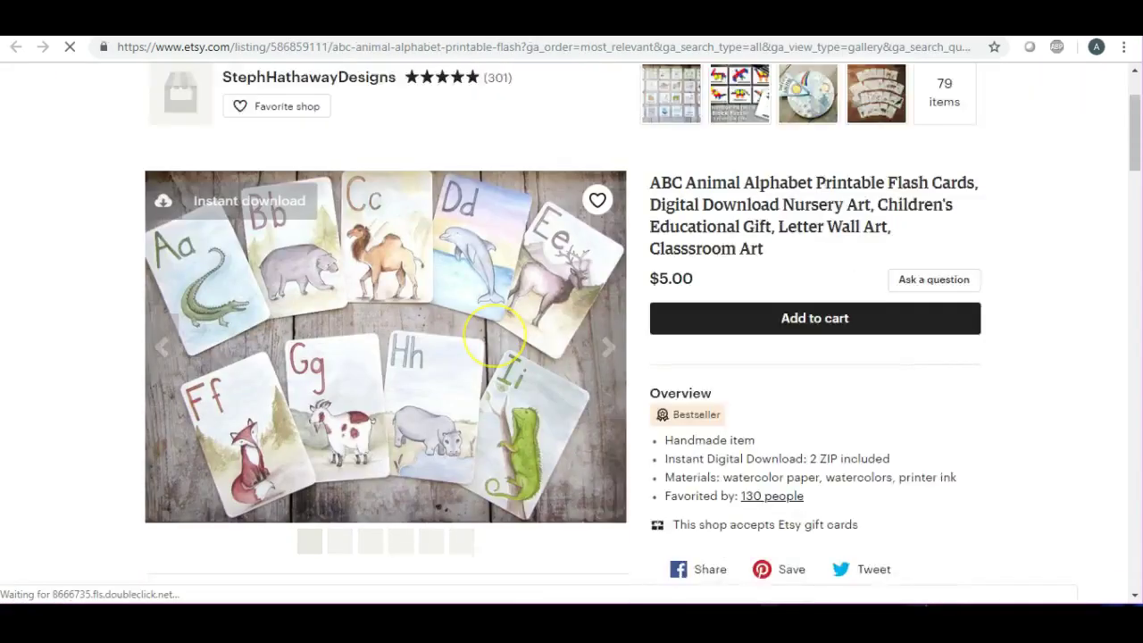
Examine the printable flash card listing's photo, description and customer reviews
scroll(474, 304, "down", 1)
scroll(474, 306, "up", 1)
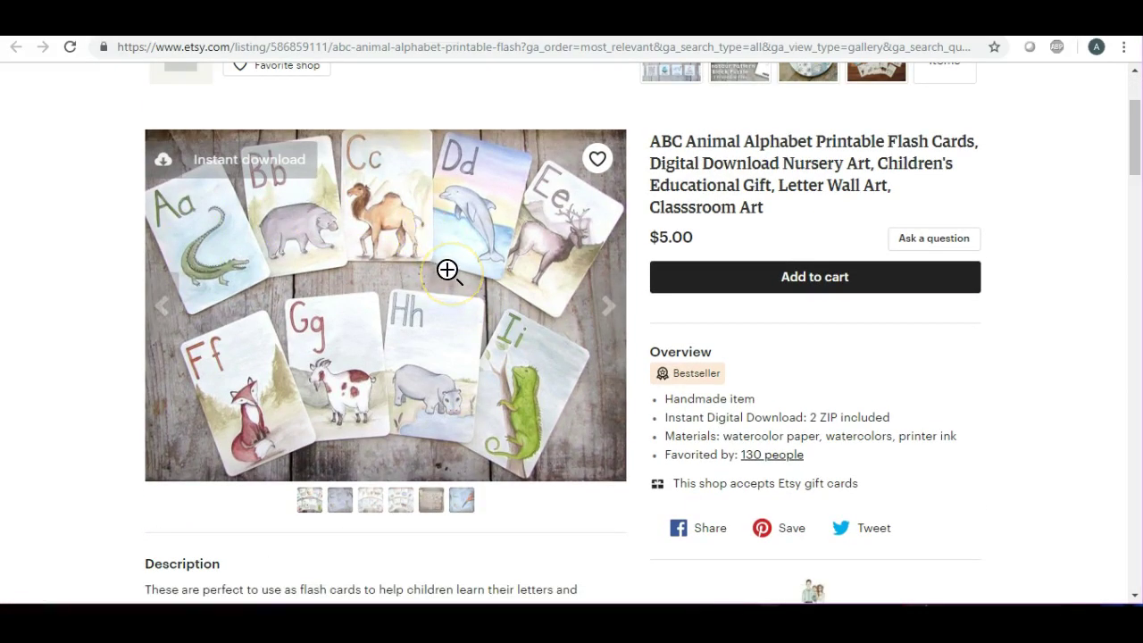
scroll(446, 268, "down", 1)
left_click(467, 239)
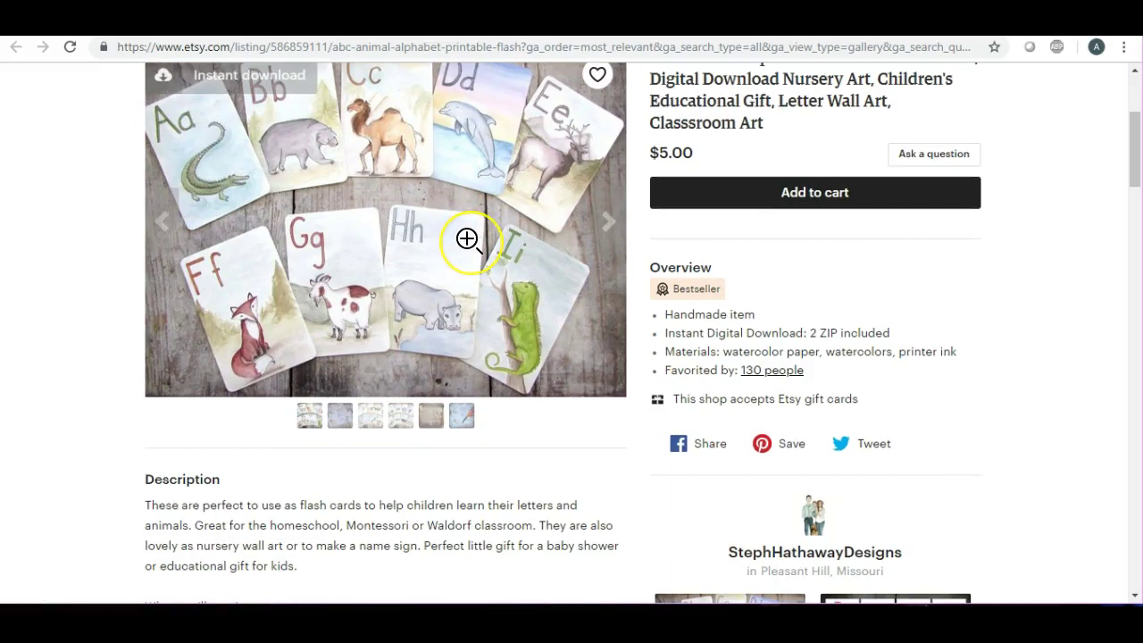
scroll(467, 239, "up", 1)
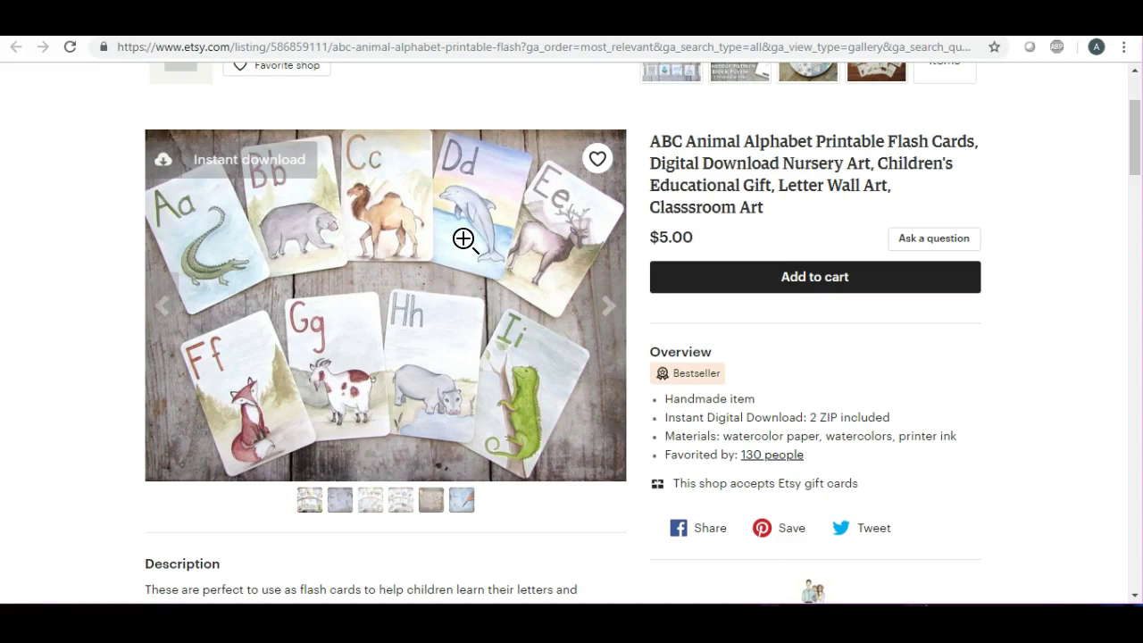
left_click(392, 201)
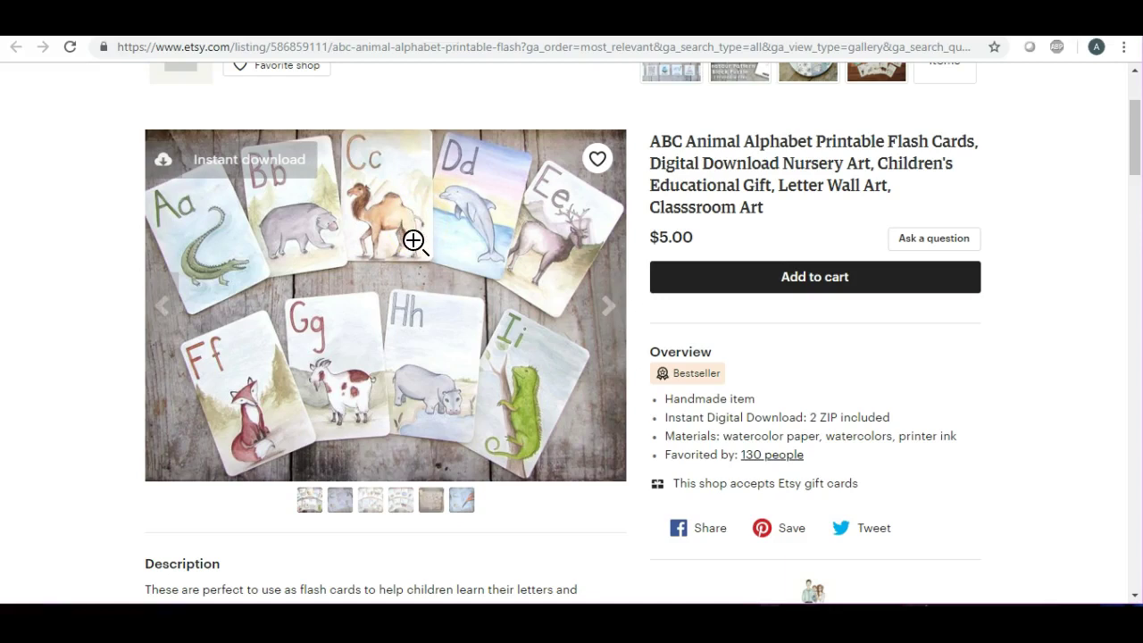
scroll(378, 257, "down", 3)
scroll(378, 257, "down", 2)
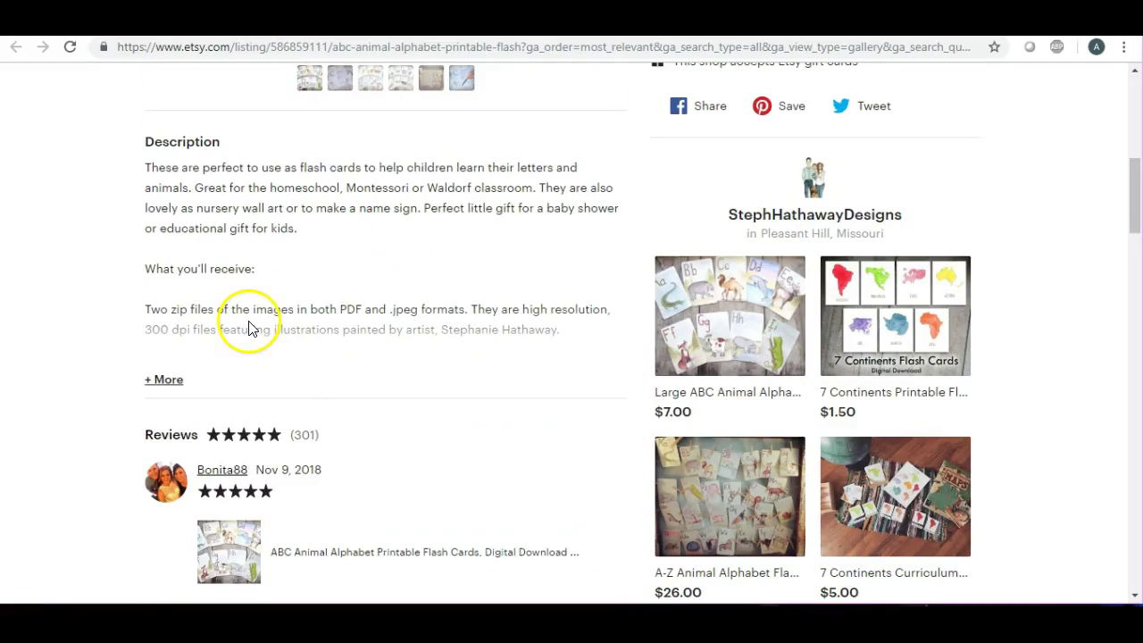
scroll(431, 327, "down", 5)
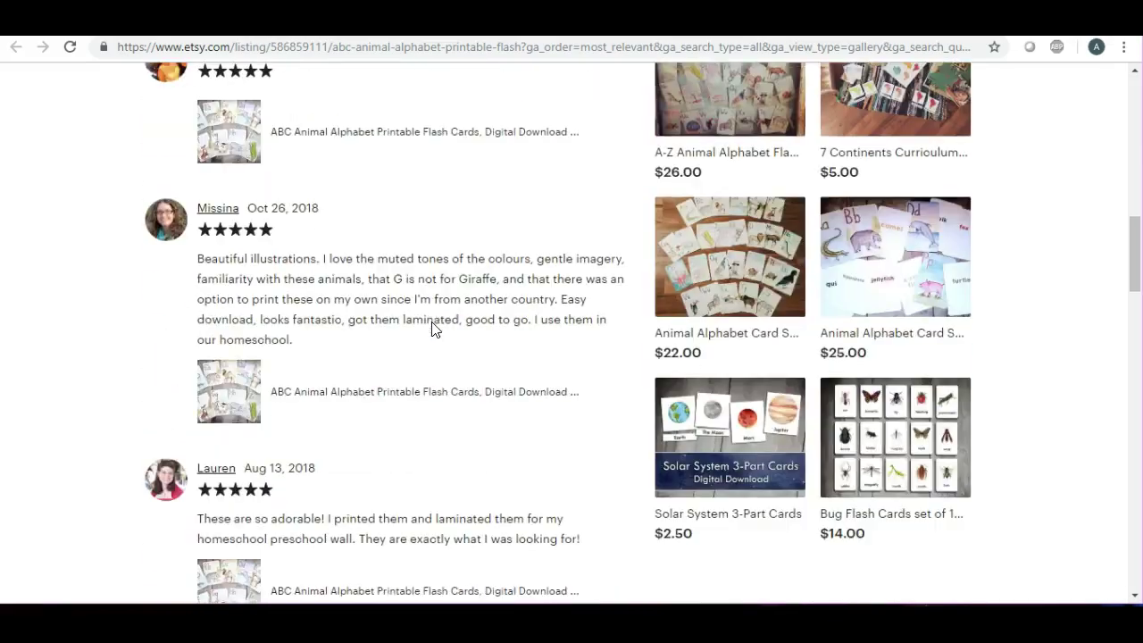
scroll(431, 323, "up", 10)
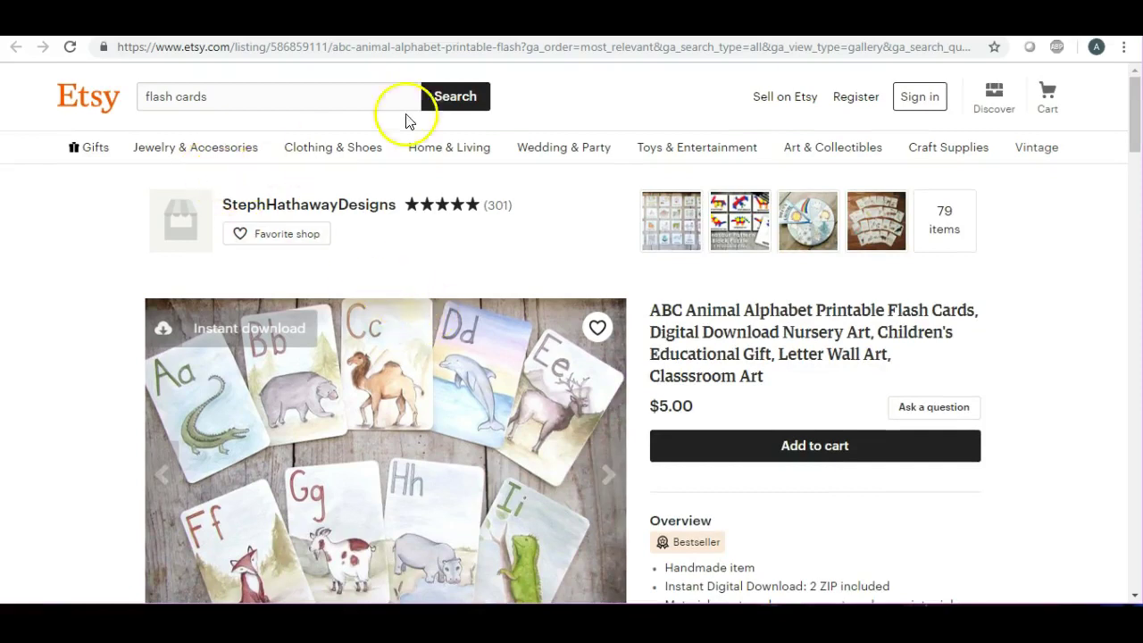
Switch to the iPiccy site and choose to create a design
key("ctrl+Tab")
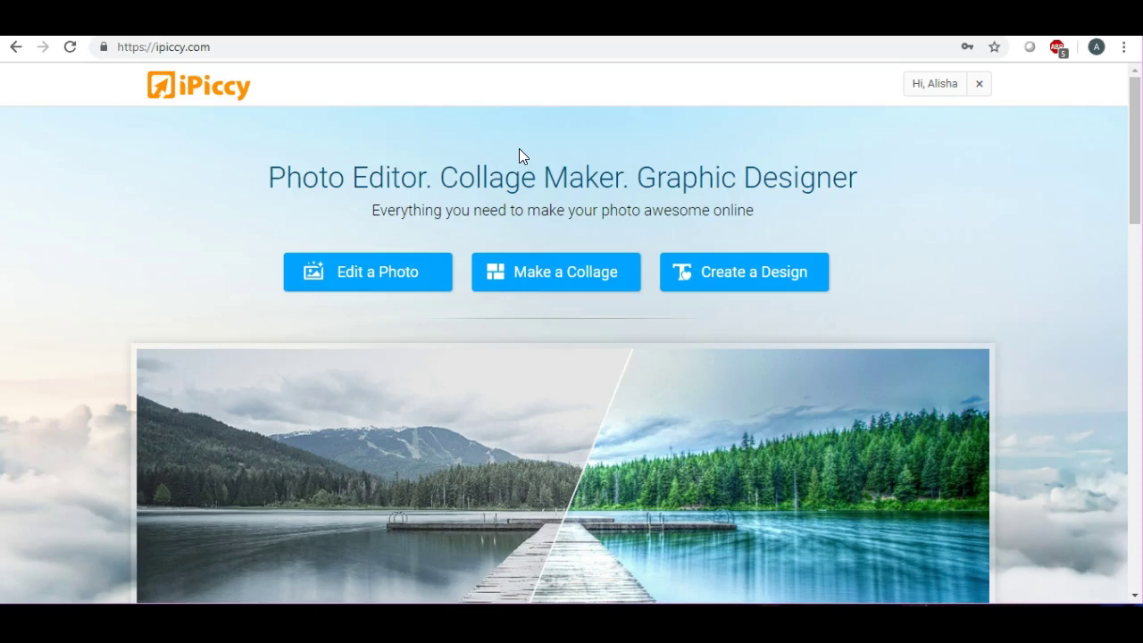
left_click(714, 281)
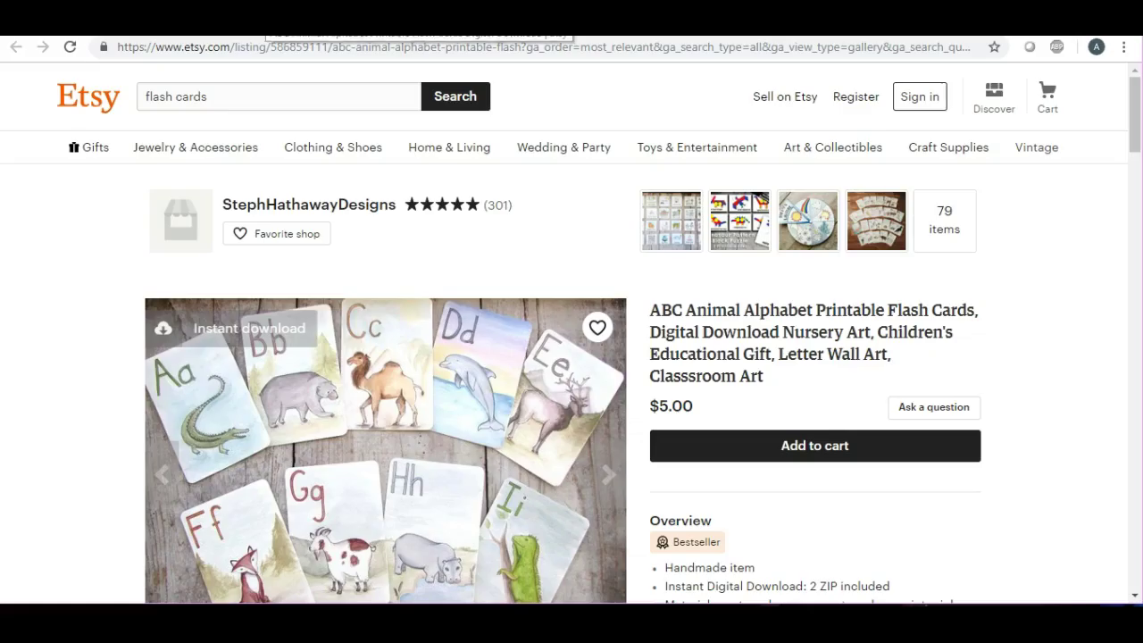
Return to the Etsy flash card listing and expand its full description to read the file formats, card size and print details
scroll(411, 238, "down", 4)
scroll(411, 237, "down", 3)
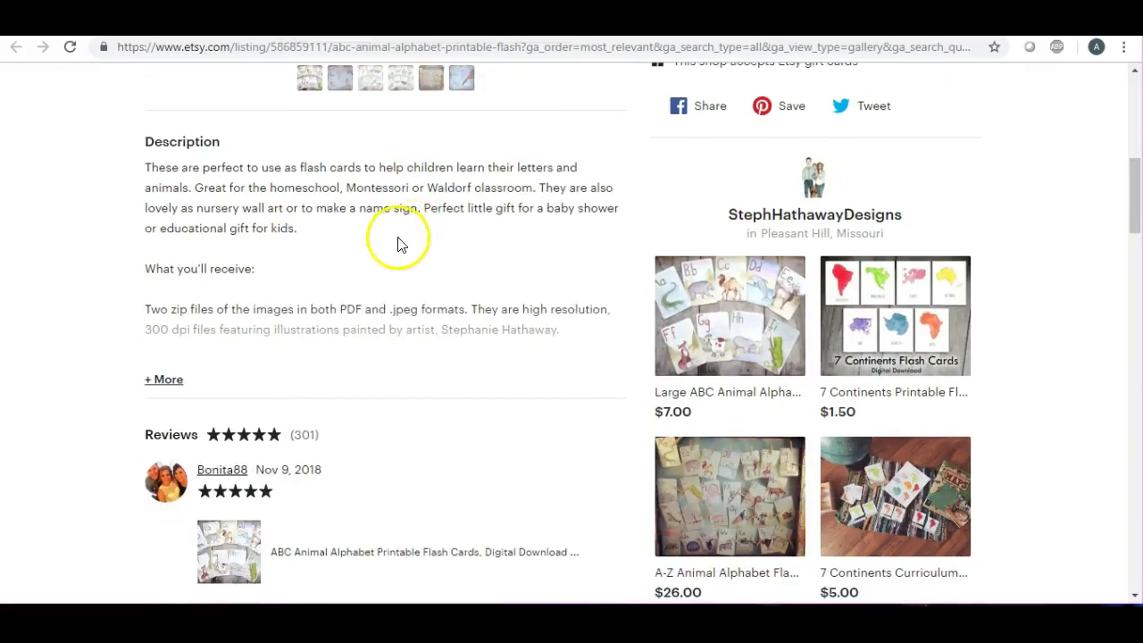
left_click(163, 382)
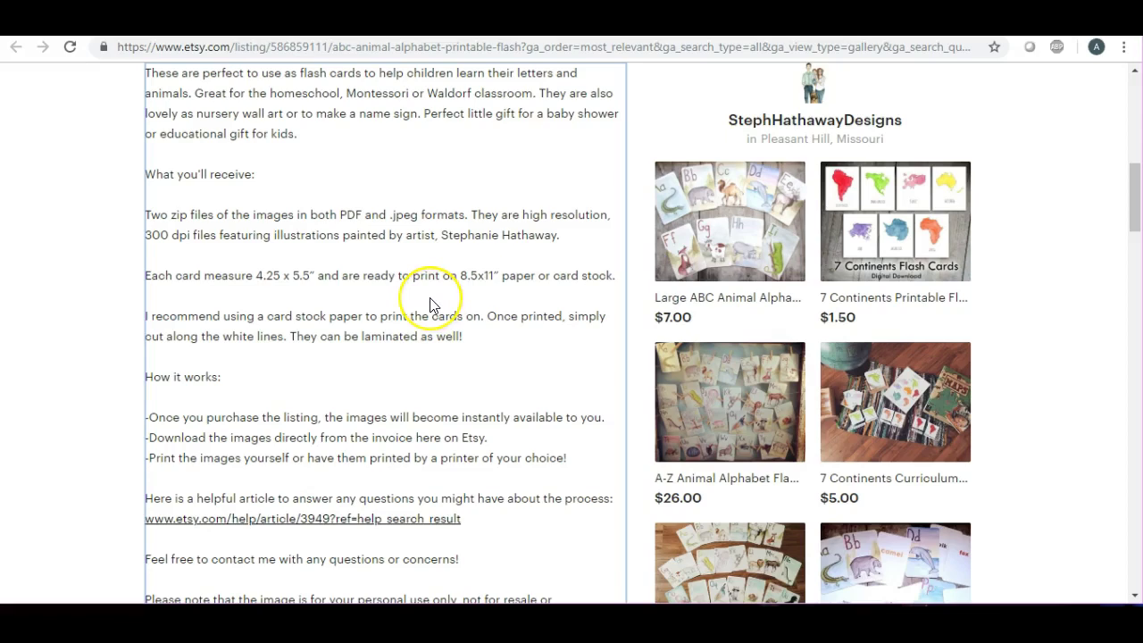
scroll(429, 305, "up", 6)
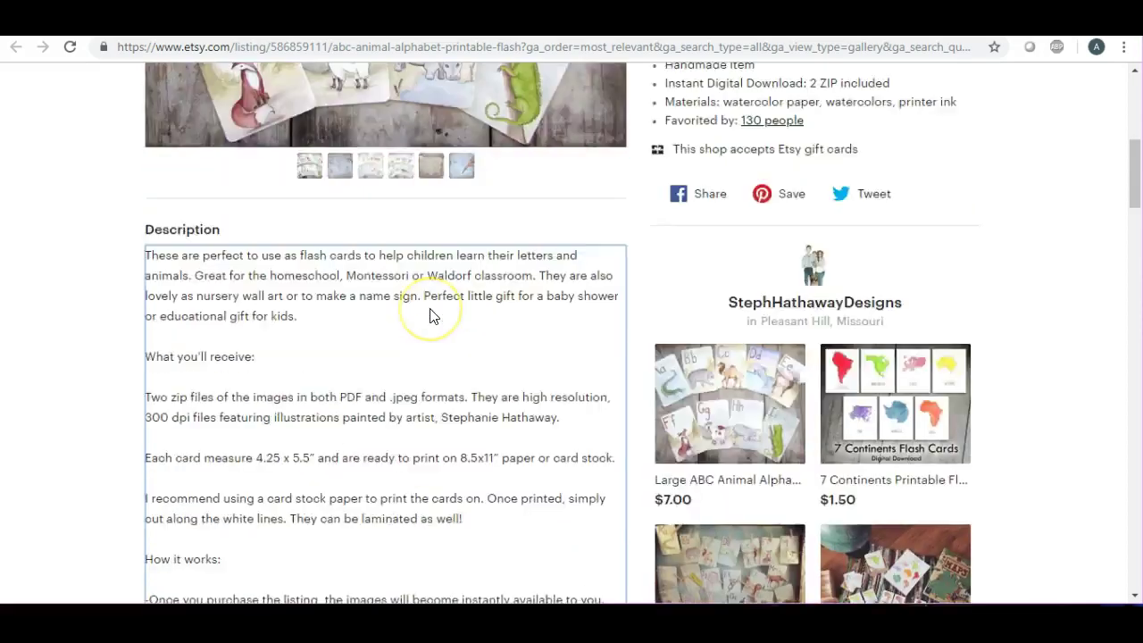
scroll(426, 305, "up", 2)
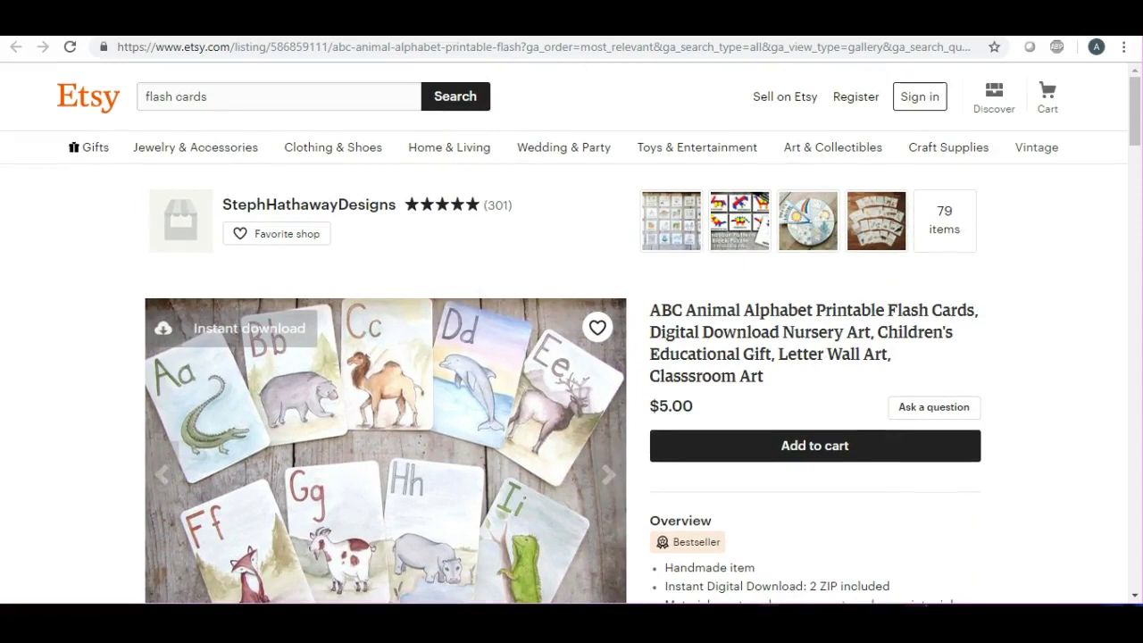
scroll(449, 250, "down", 4)
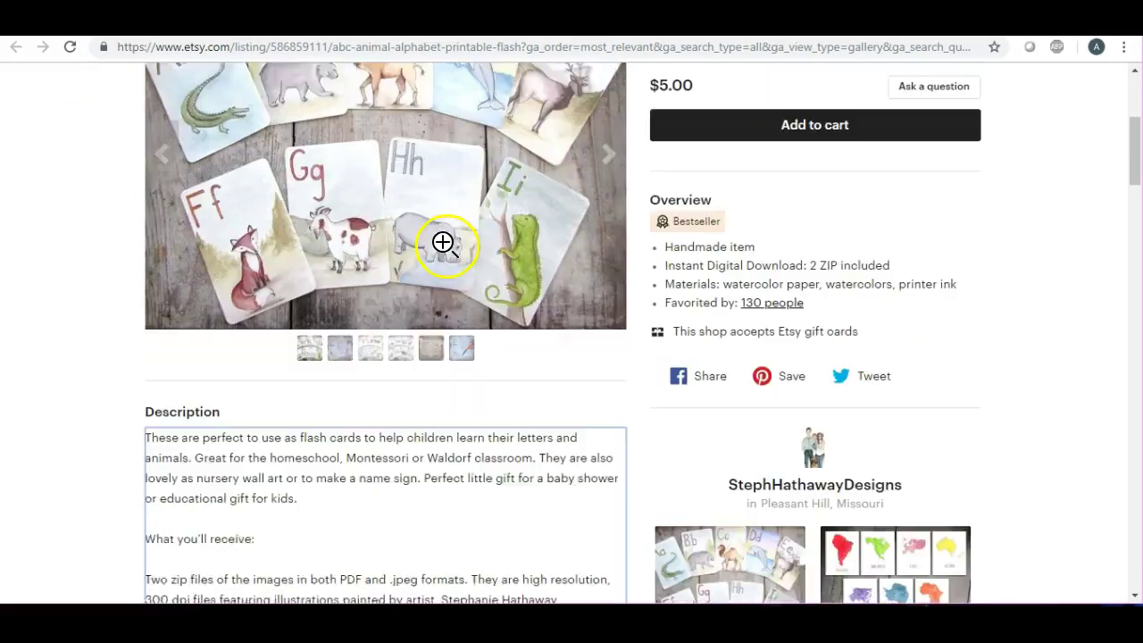
scroll(247, 514, "down", 3)
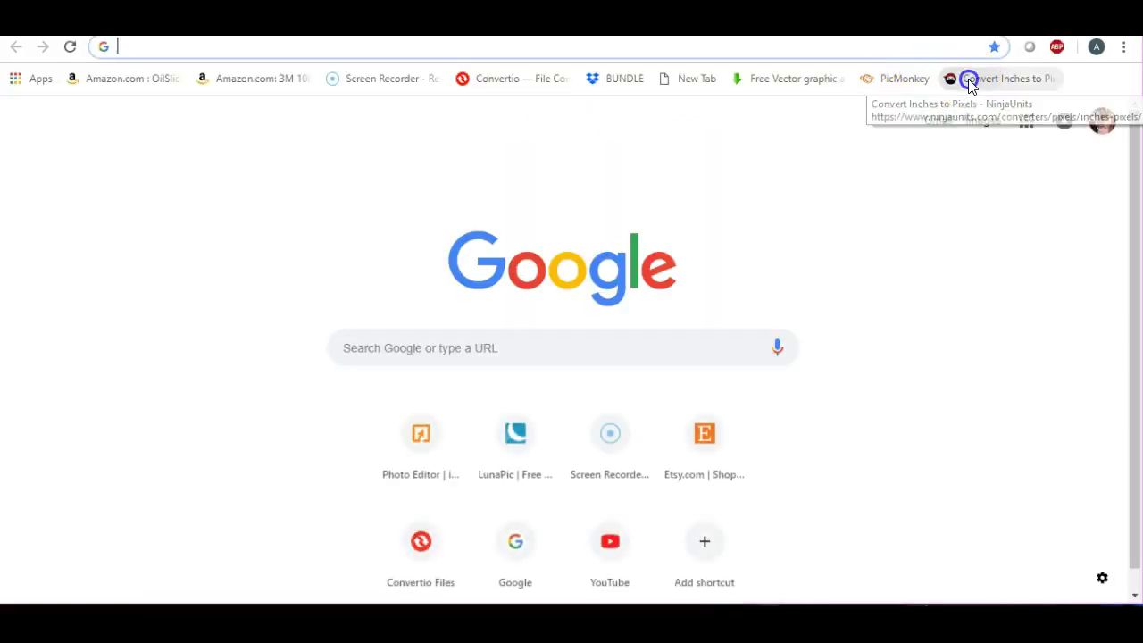
Open the bookmarked NinjaUnits page for converting inches to pixels and find its converter form
left_click(971, 83)
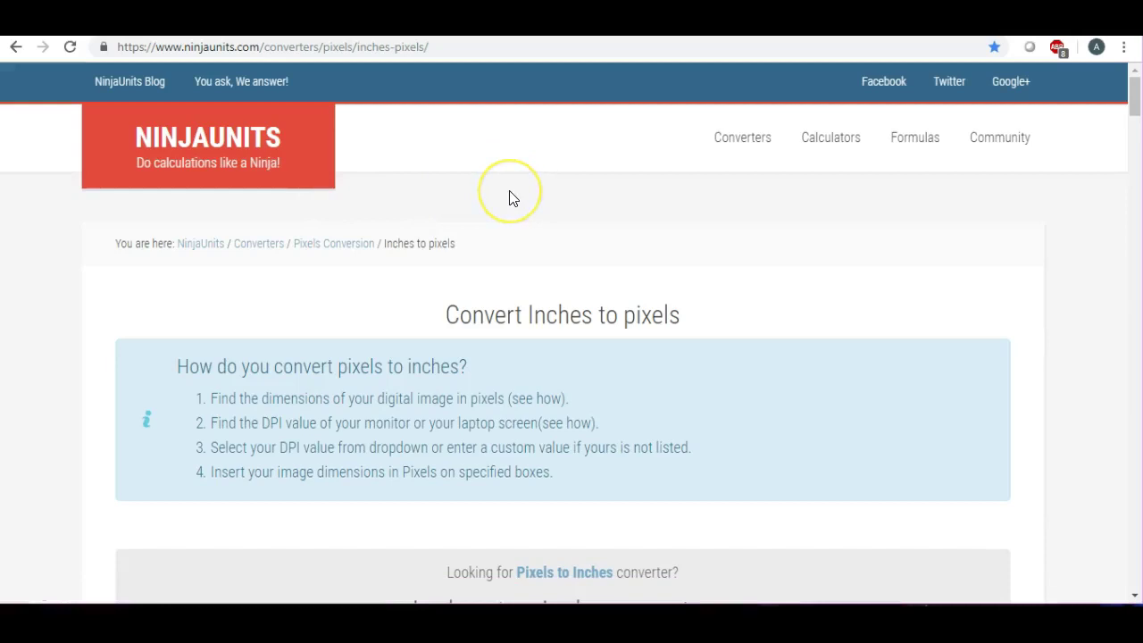
scroll(509, 197, "down", 2)
scroll(508, 197, "up", 1)
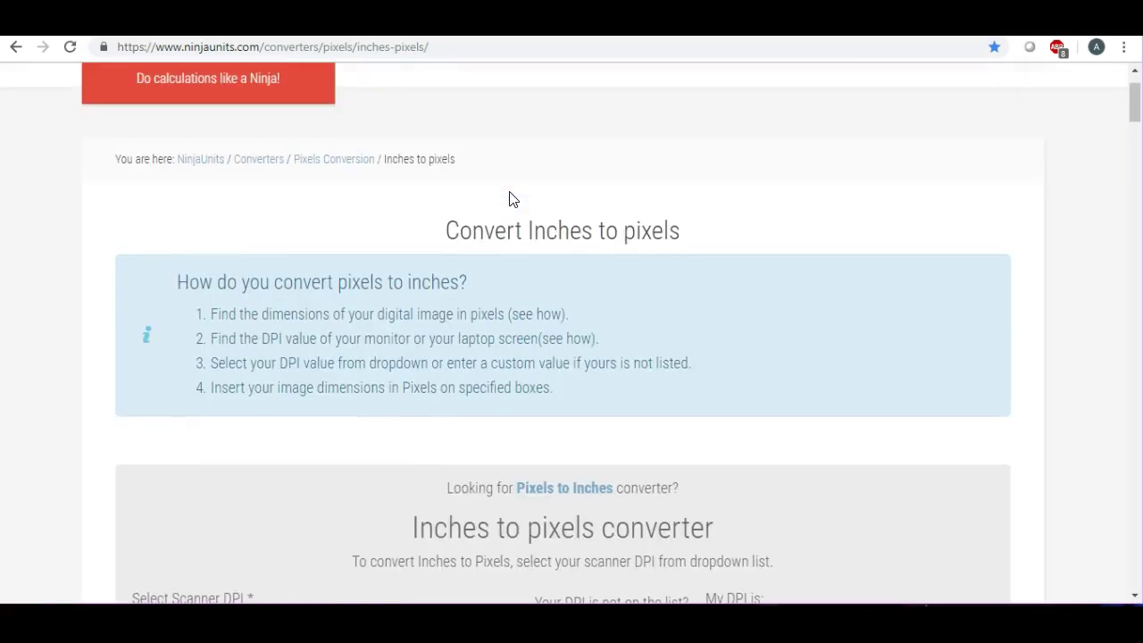
scroll(513, 199, "down", 2)
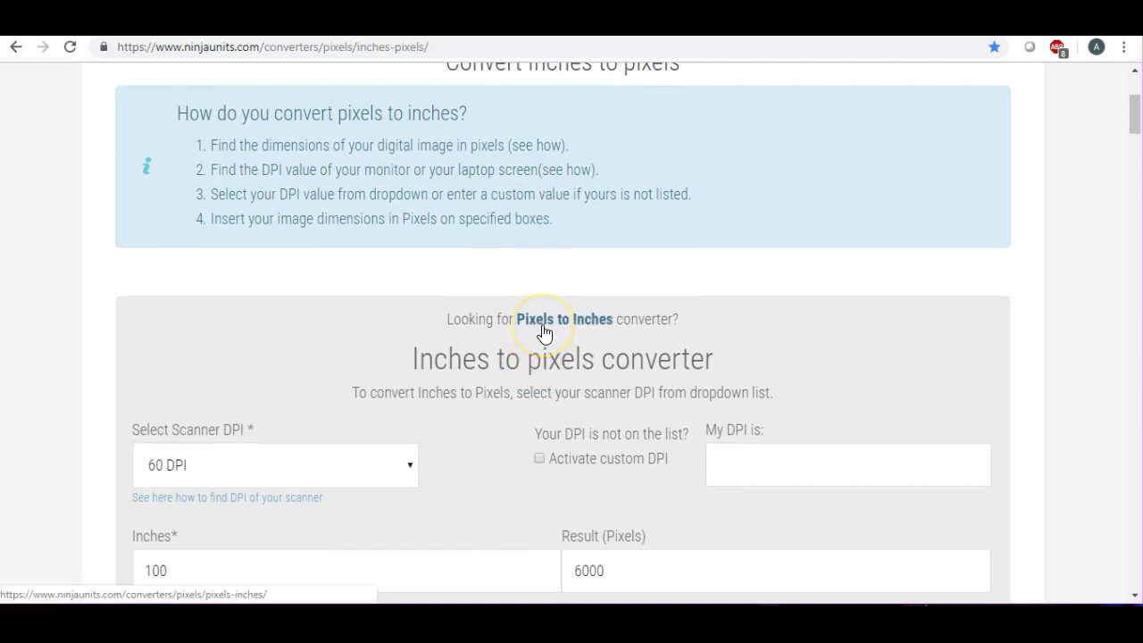
scroll(473, 351, "down", 1)
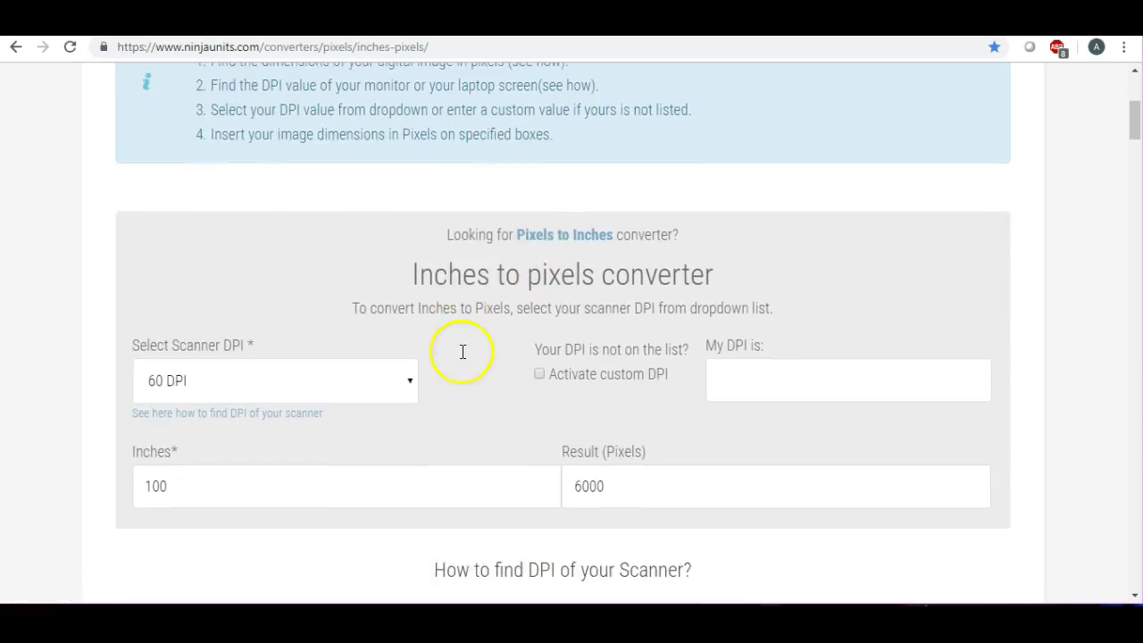
Clear the inches value in the converter, choose 300 DPI as the scanner resolution, and enter 300 as the custom DPI
left_click(542, 494)
left_click(237, 492)
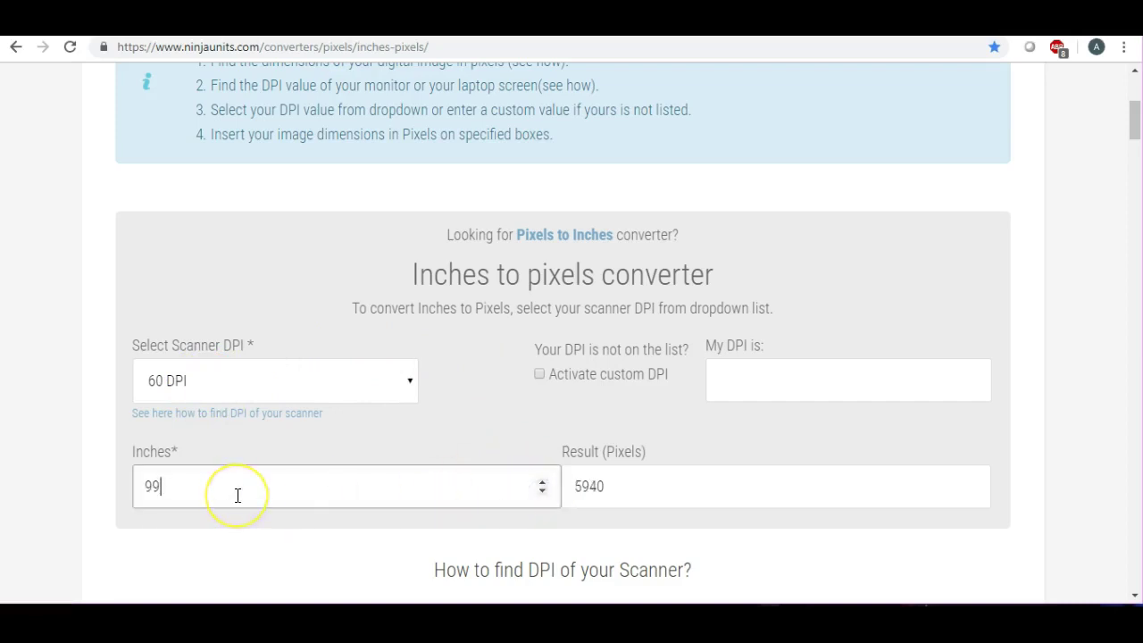
key("BackSpace")
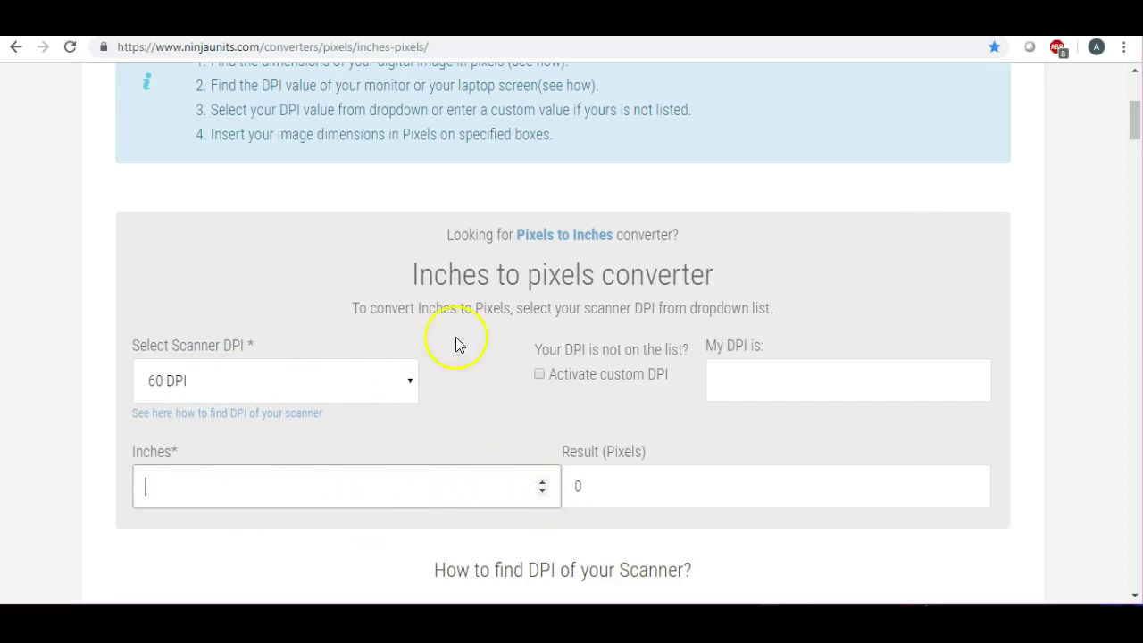
left_click(400, 389)
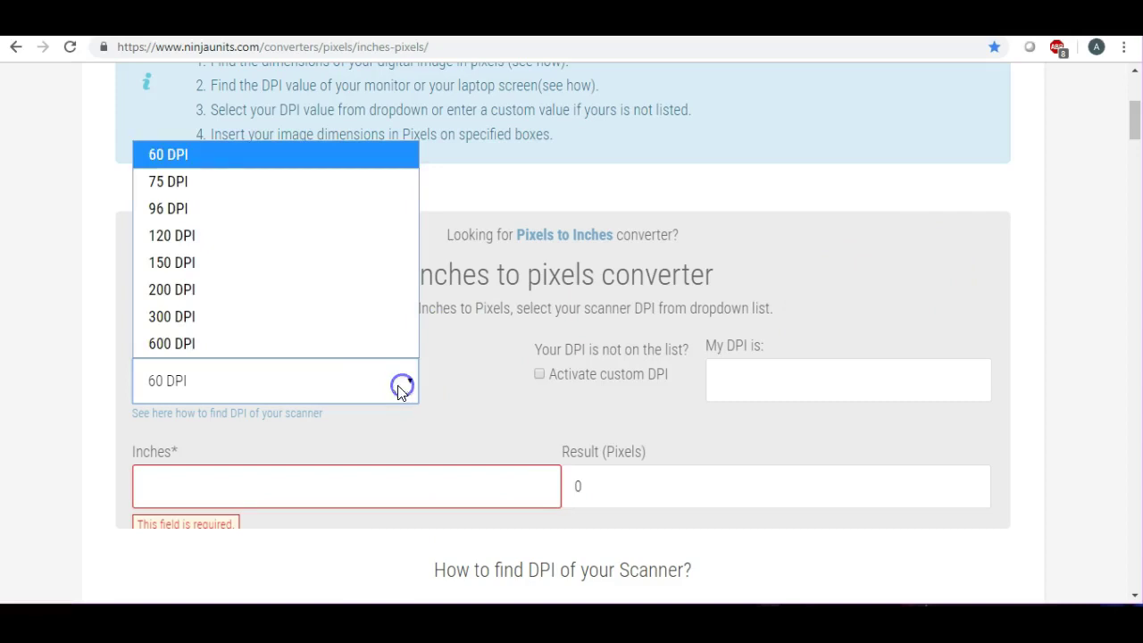
left_click(248, 321)
left_click(797, 376)
type("300")
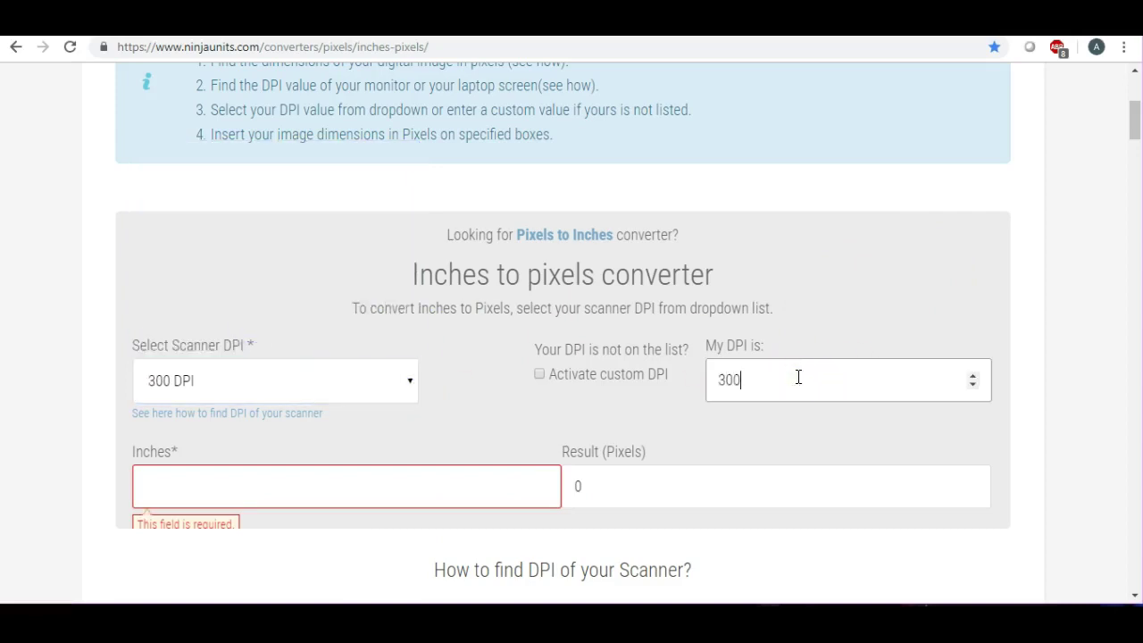
Convert 4.25 inches to pixels, select the pixel result, and dismiss the feedback popup
left_click(174, 483)
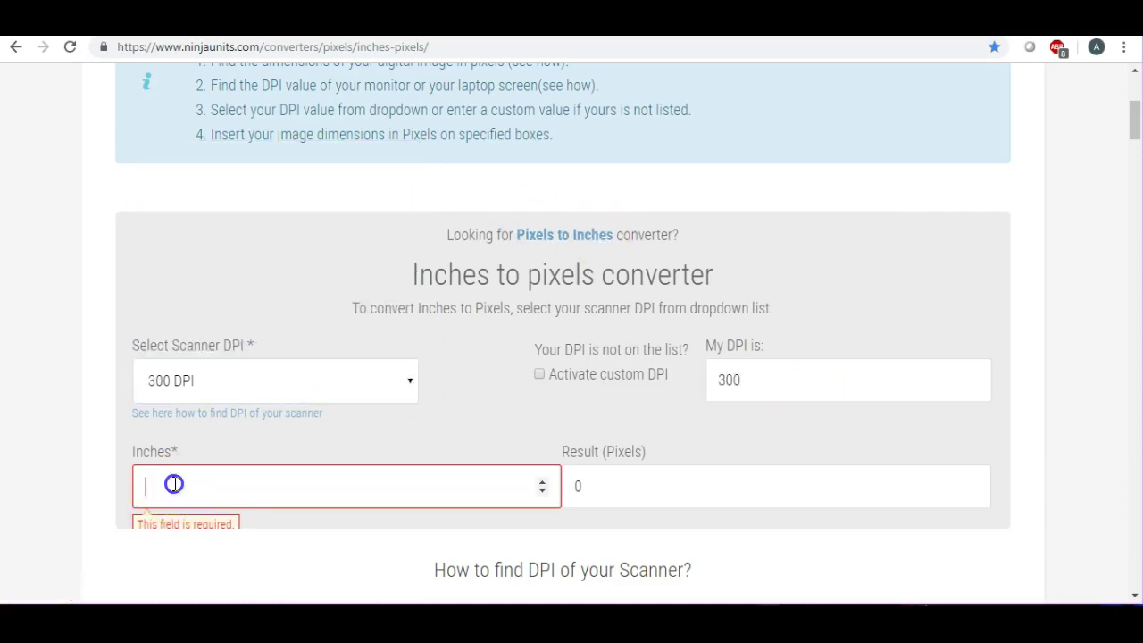
type("4.25")
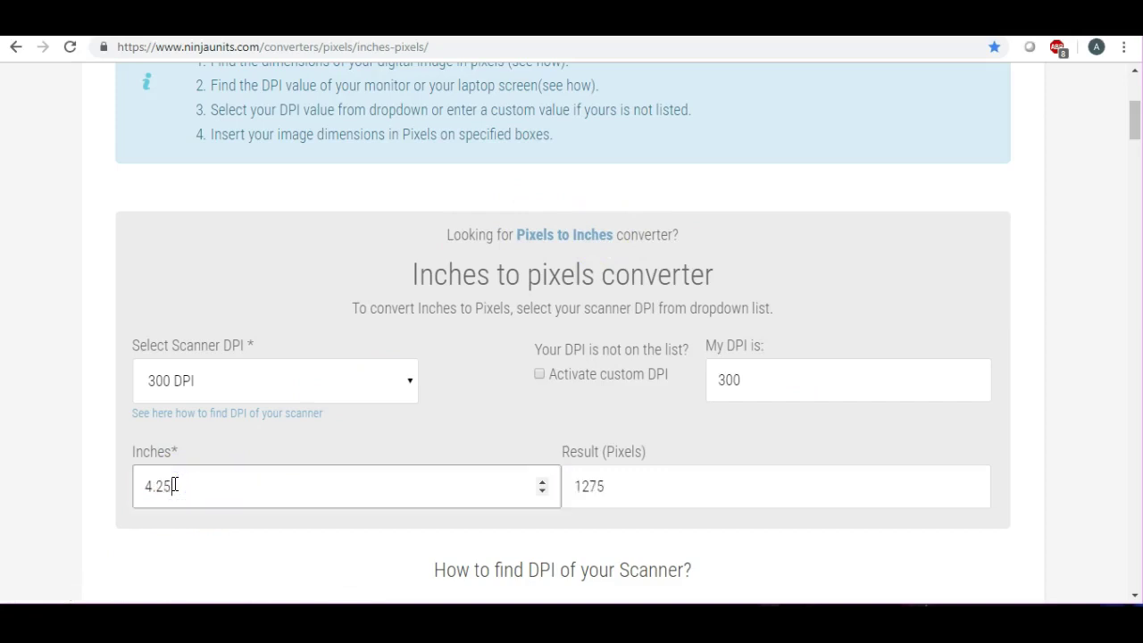
left_click_drag(607, 482, 540, 484)
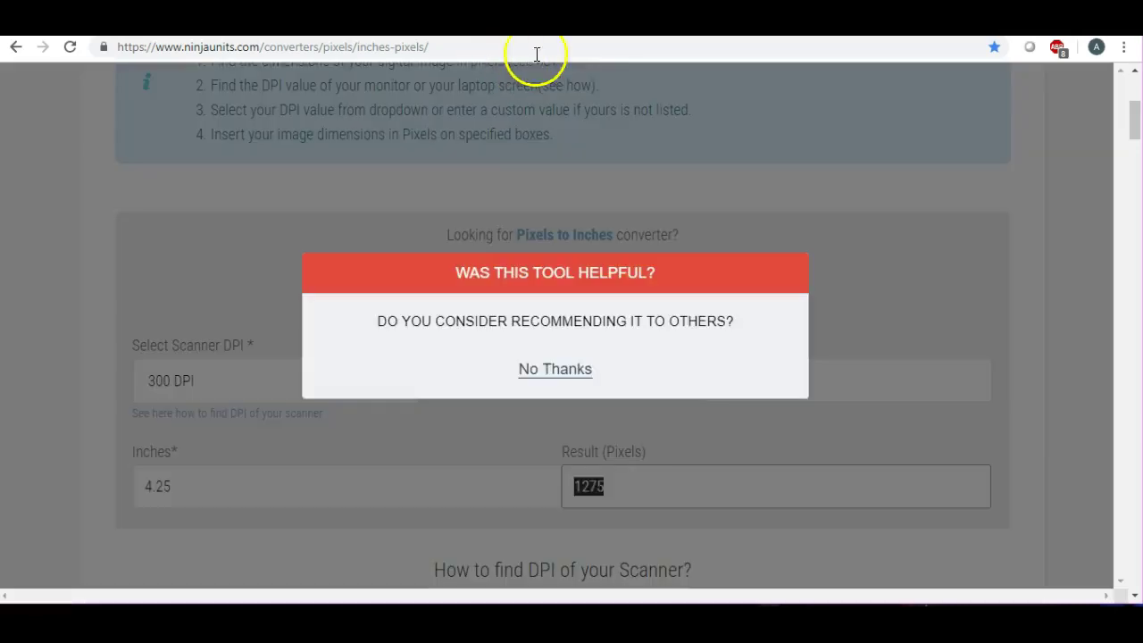
left_click(554, 369)
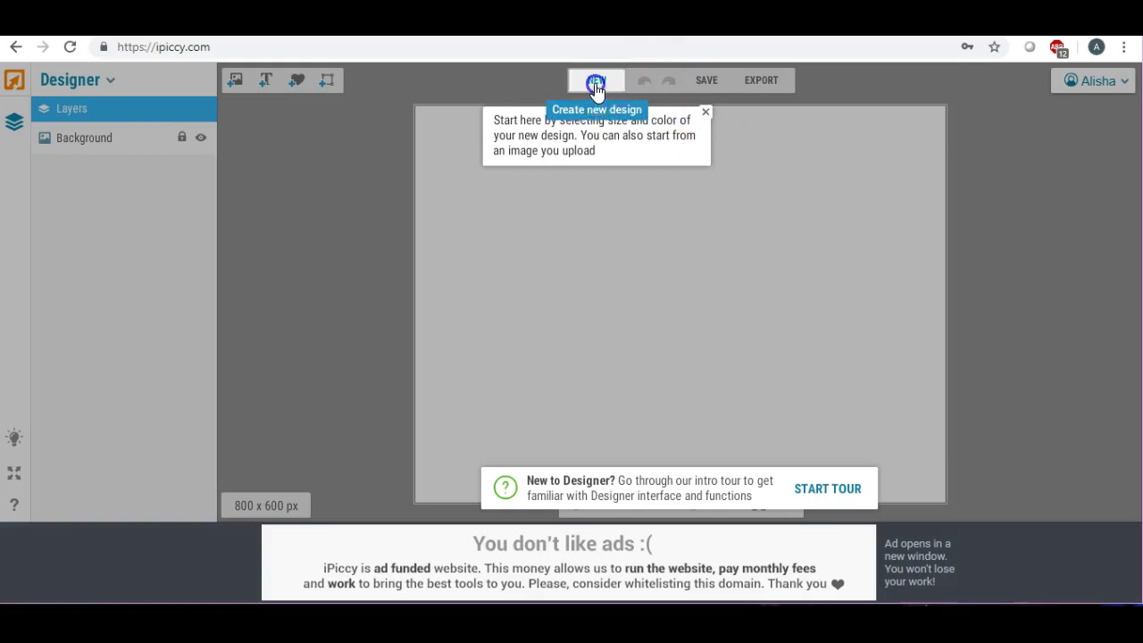
Start a new design in iPiccy and set its custom canvas width to 1275 pixels
left_click(595, 80)
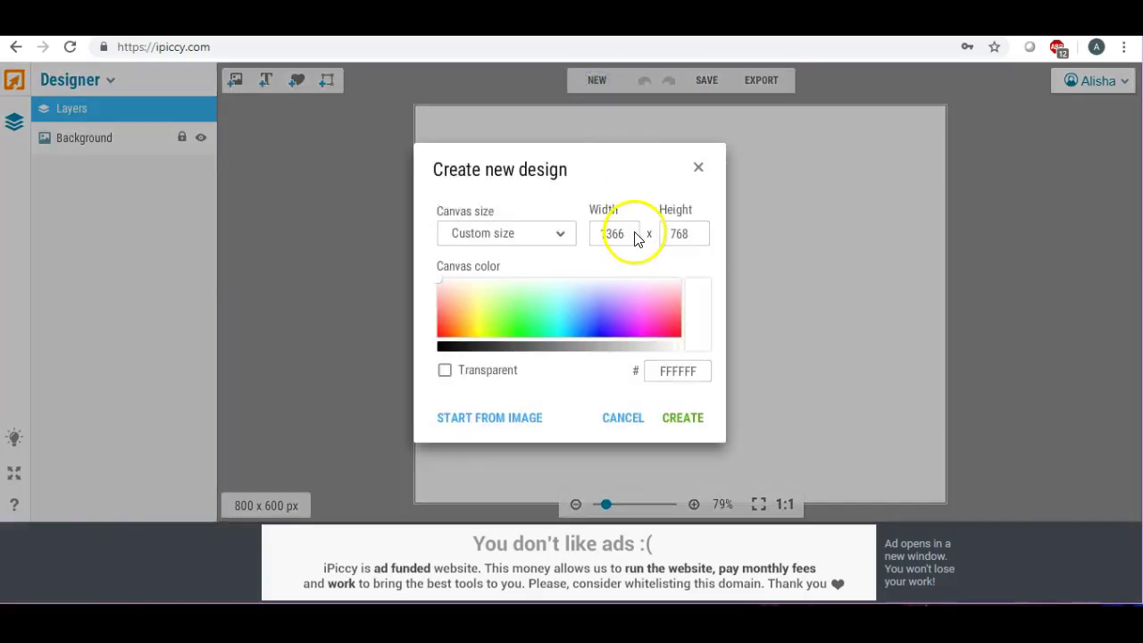
left_click_drag(629, 233, 577, 232)
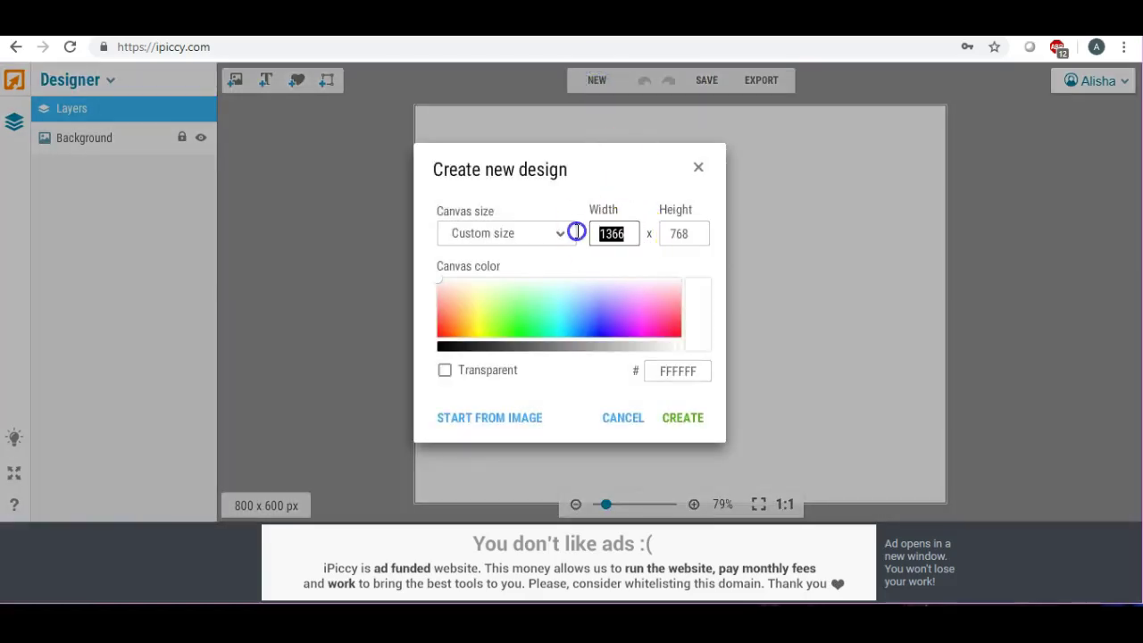
type("1275")
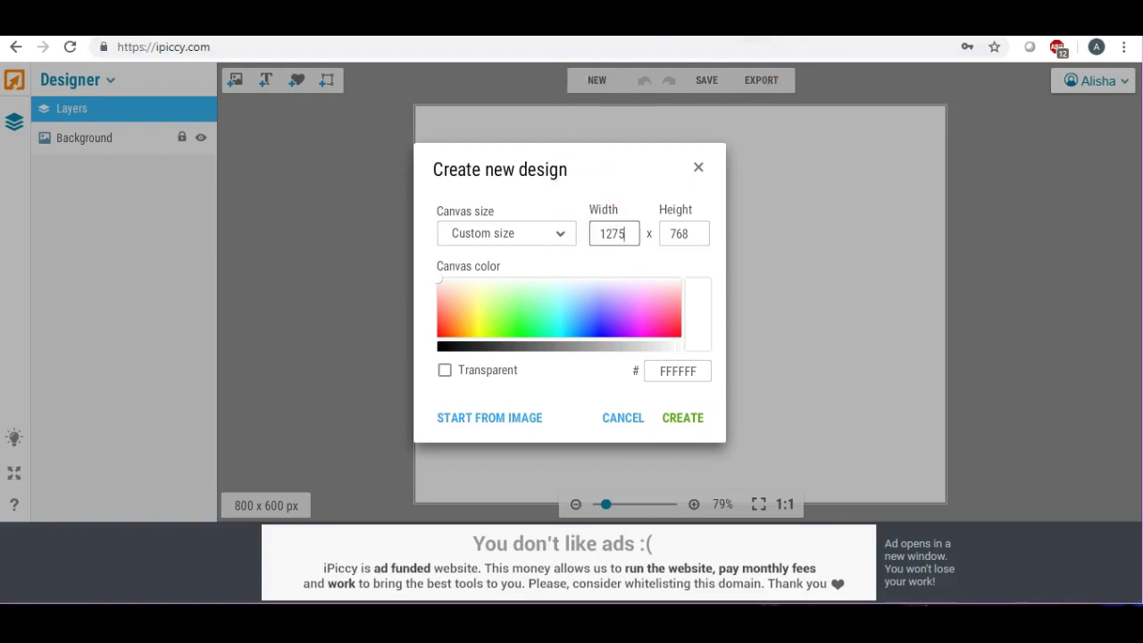
Return to the NinjaUnits converter, convert 5.5 inches to pixels, and copy the pixel result
left_click(839, 22)
scroll(663, 232, "up", 10)
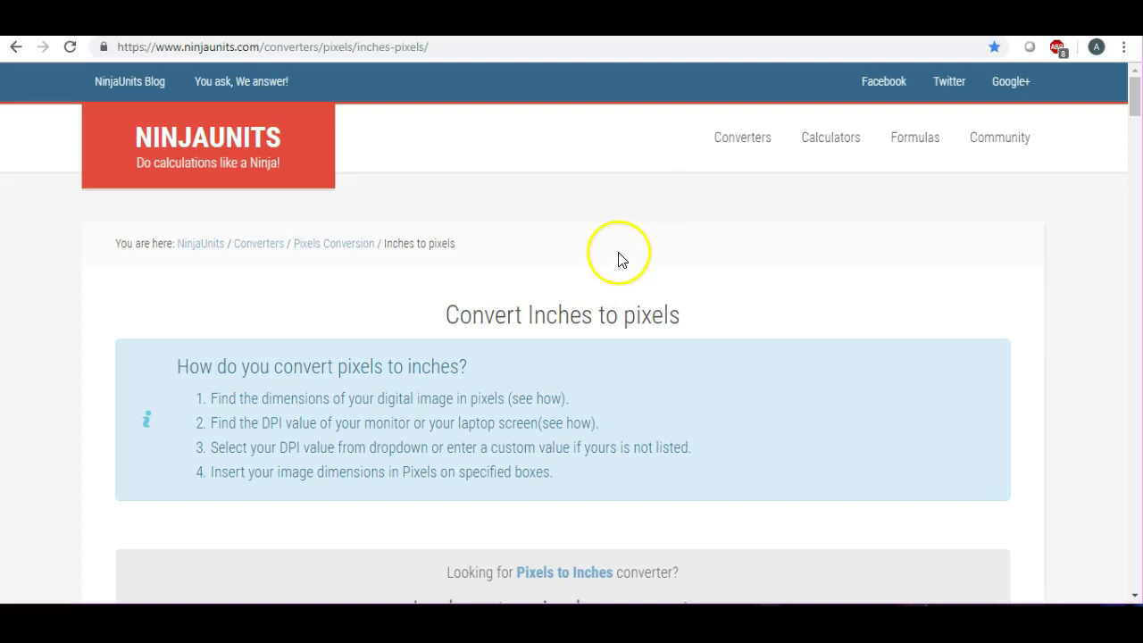
scroll(605, 282, "down", 4)
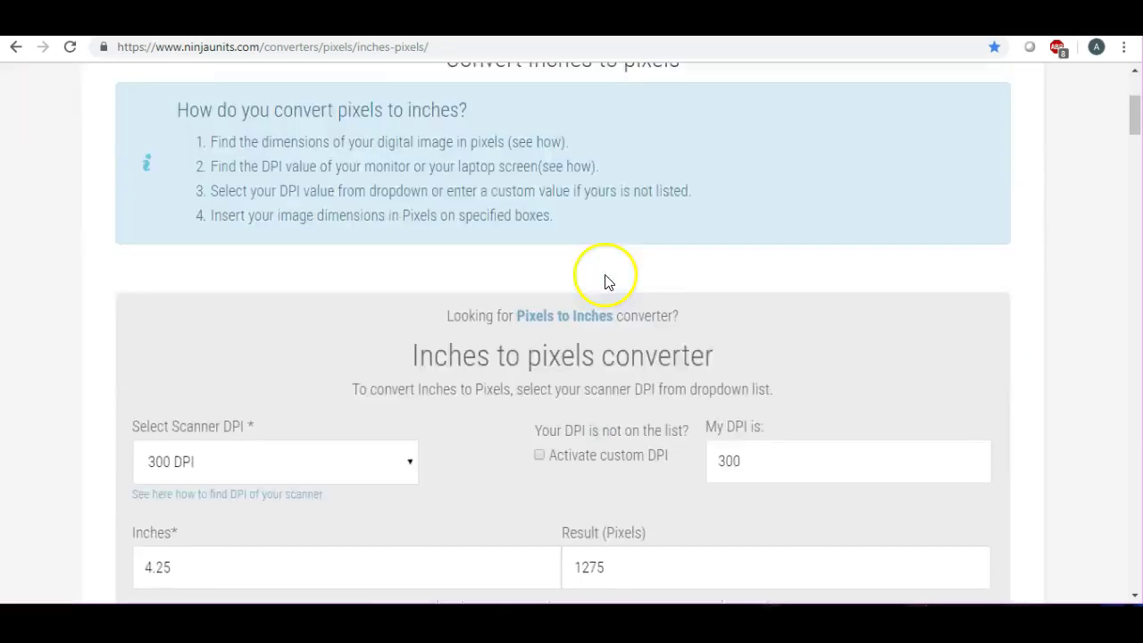
scroll(331, 380, "down", 1)
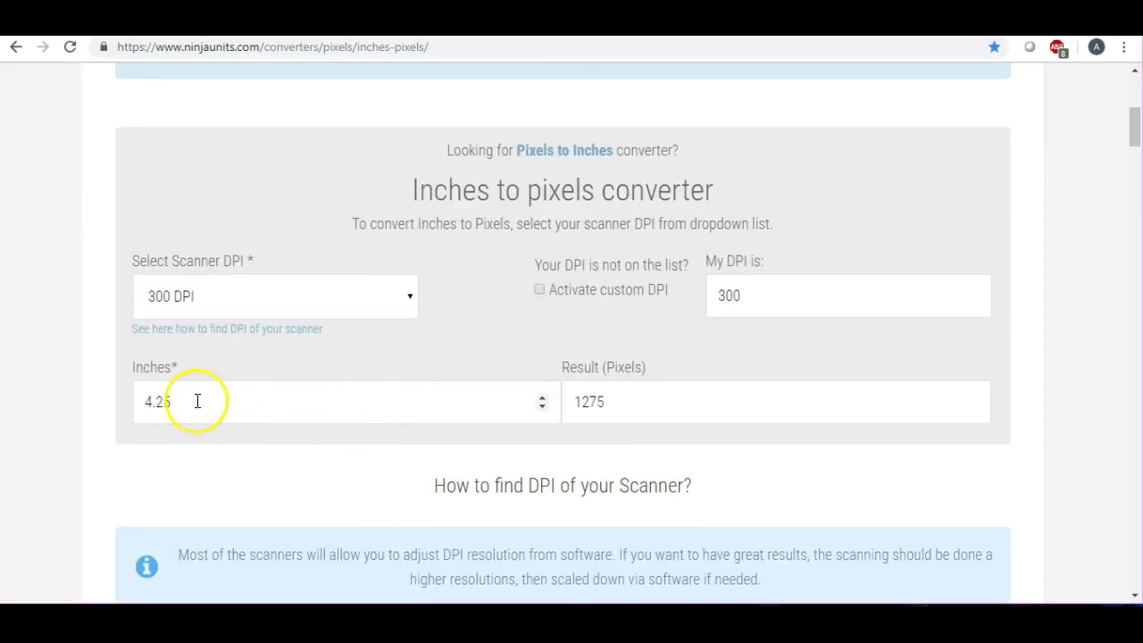
left_click_drag(196, 400, 79, 401)
type("5.5")
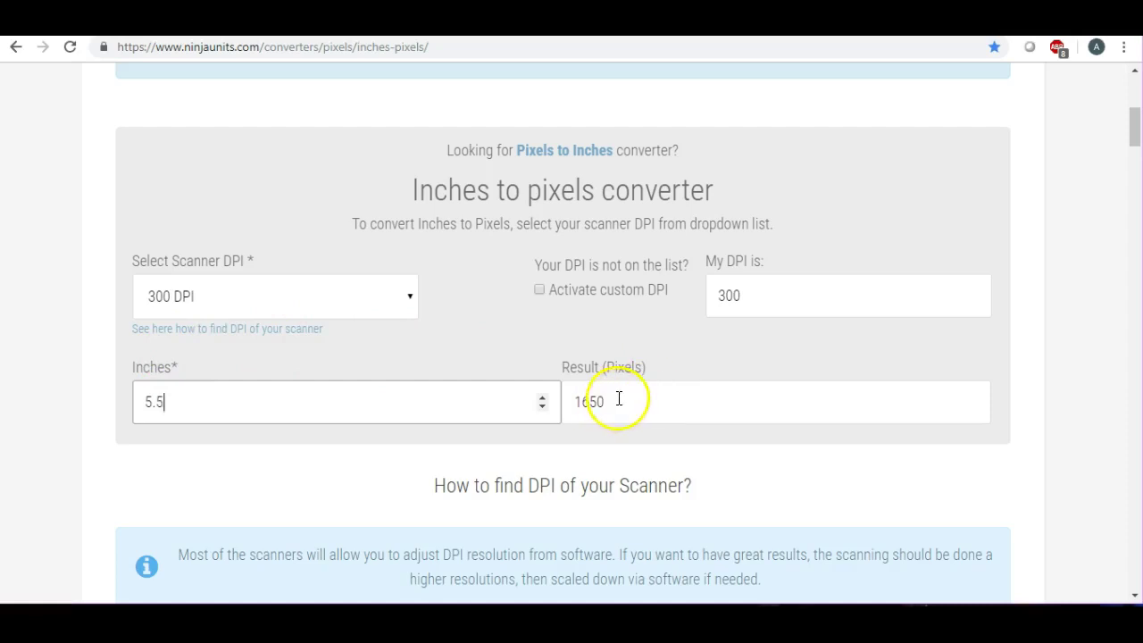
left_click_drag(619, 398, 534, 398)
key("ctrl+c")
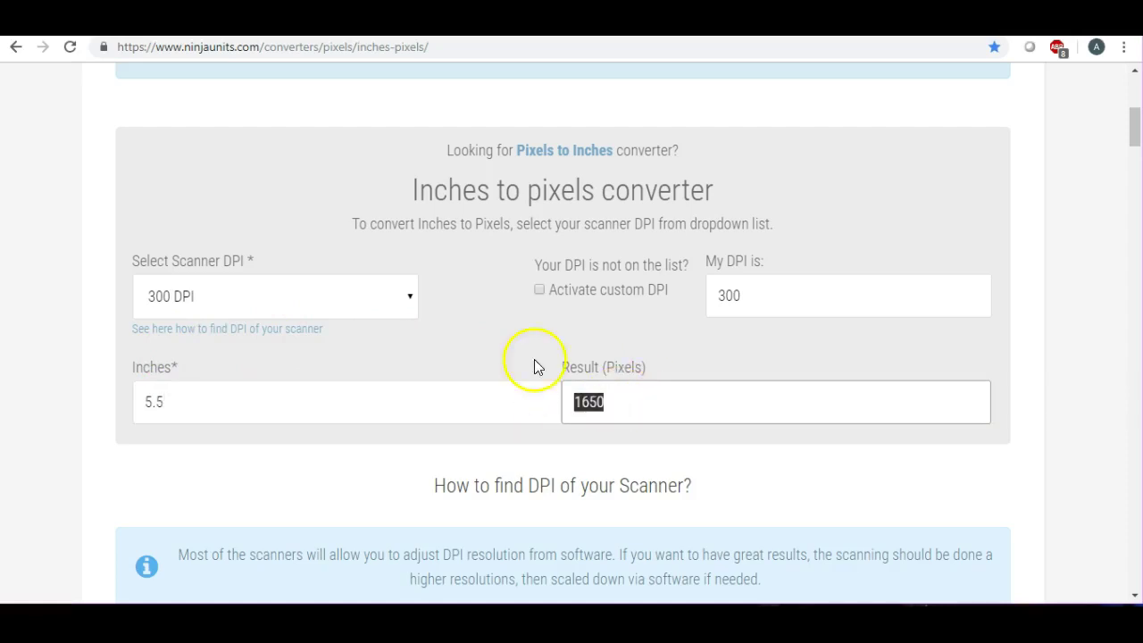
Switch back to iPiccy, set the canvas height to the copied 1650 pixels, and create the design
key("ctrl+Tab")
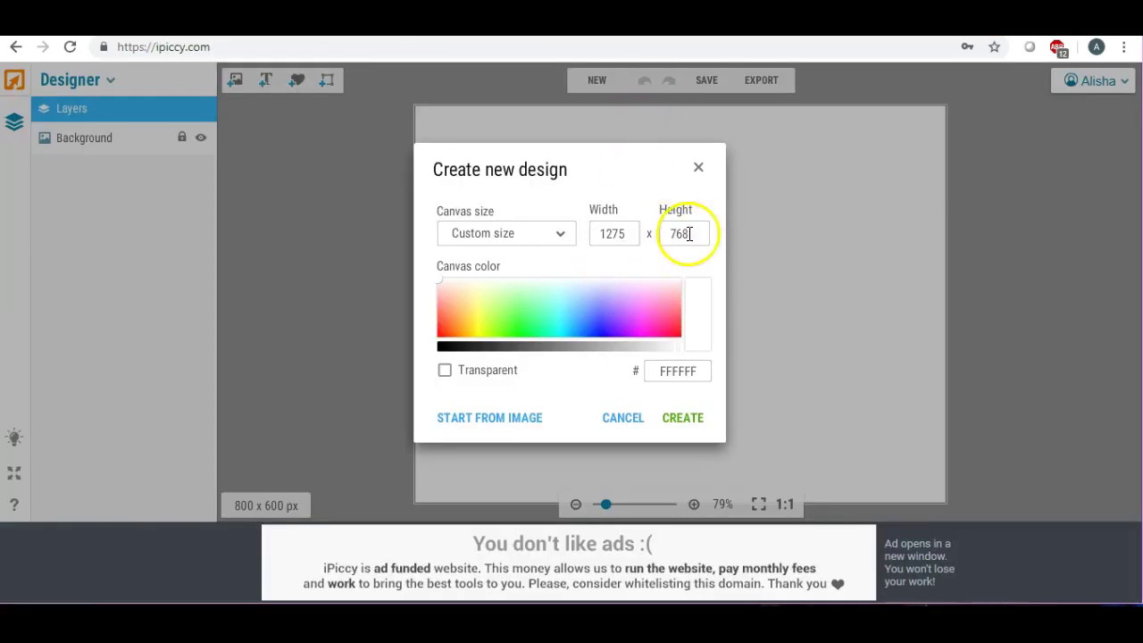
left_click_drag(686, 233, 647, 239)
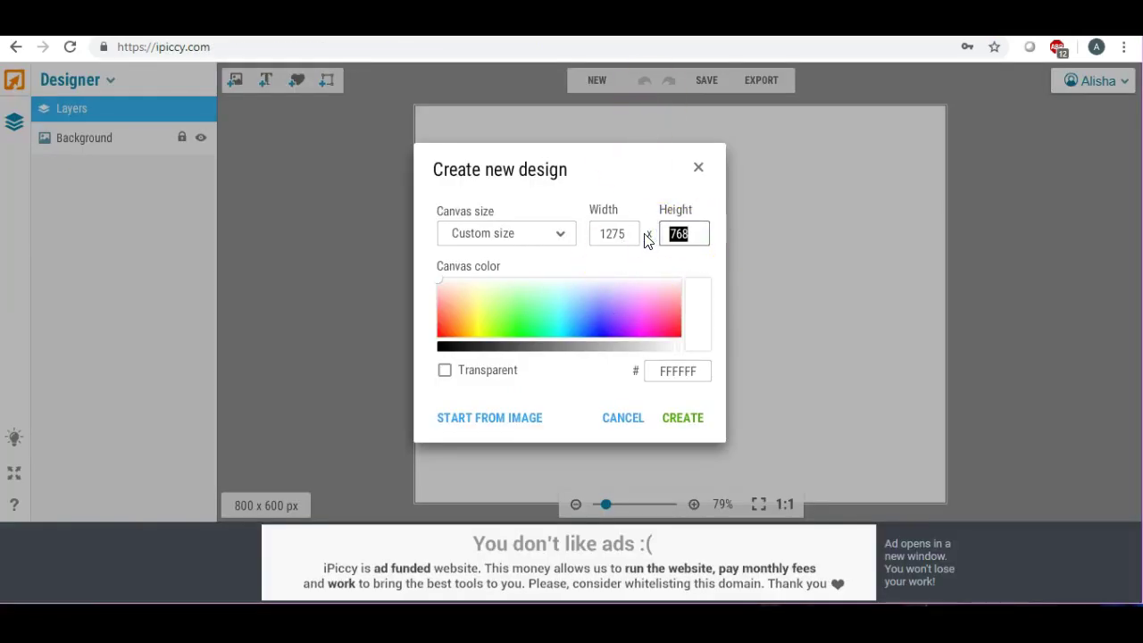
key("ctrl+v")
left_click(679, 420)
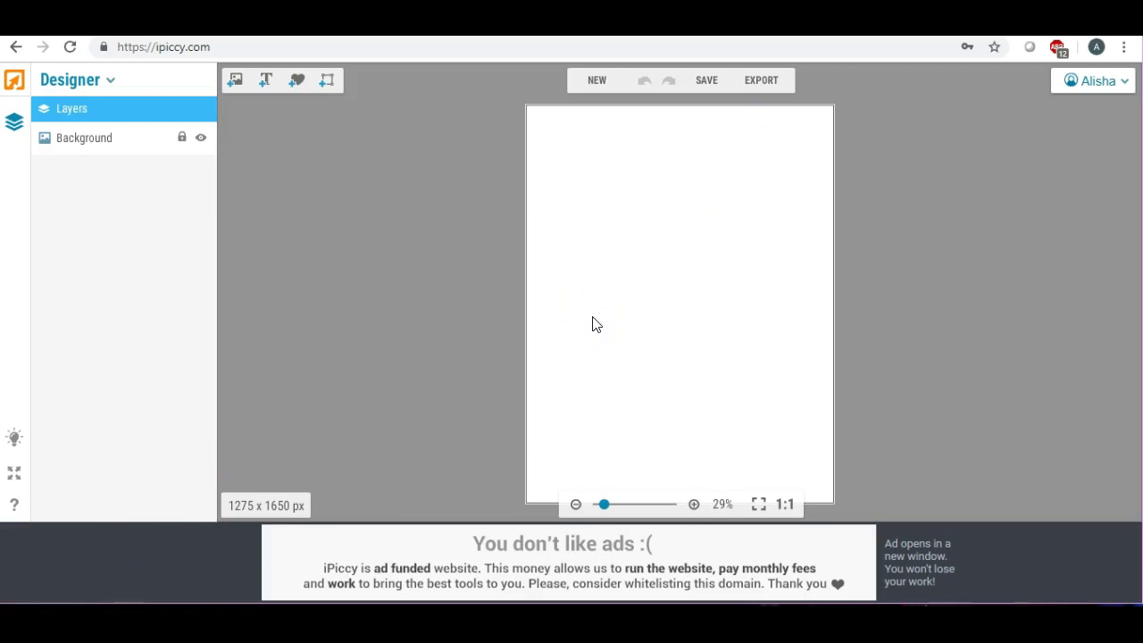
Add the apple.png image to the blank card and place it in the card's upper-left corner
left_click(235, 79)
left_click_drag(71, 207, 632, 219)
left_click_drag(562, 145, 593, 161)
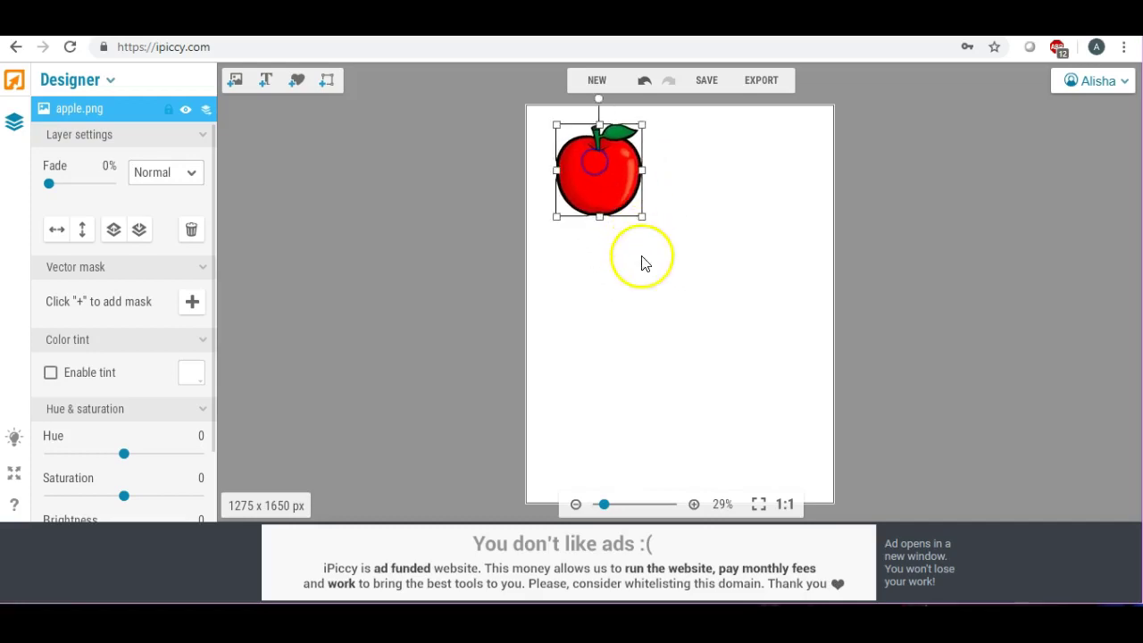
left_click(625, 298)
Add a text layer reading "A" and set its font to the local Arial Black
left_click(266, 80)
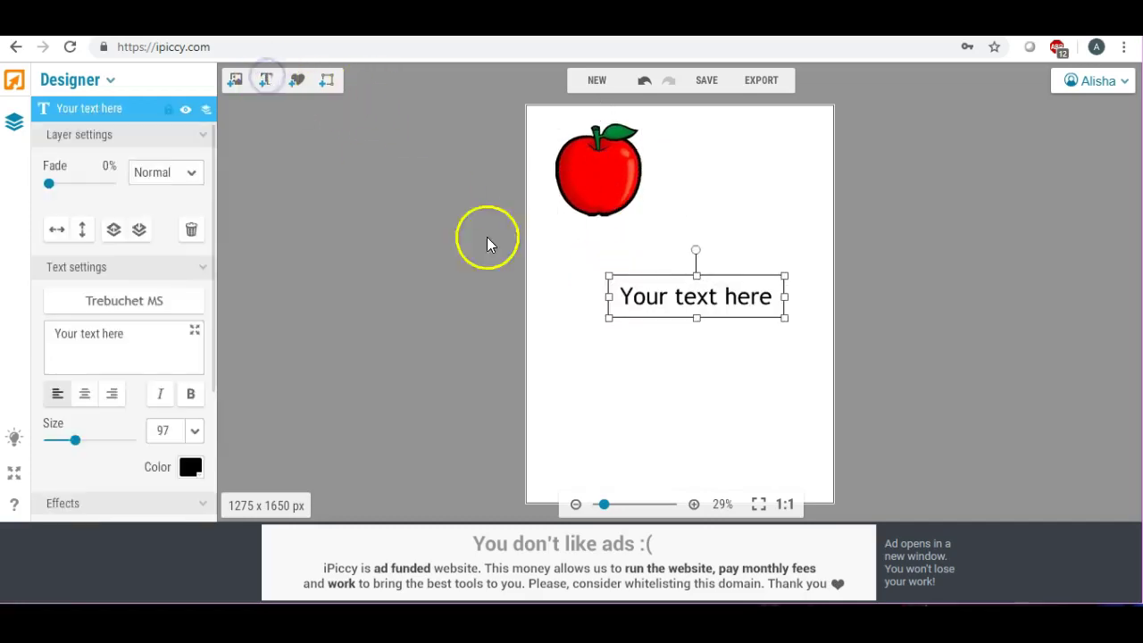
key("ctrl+a")
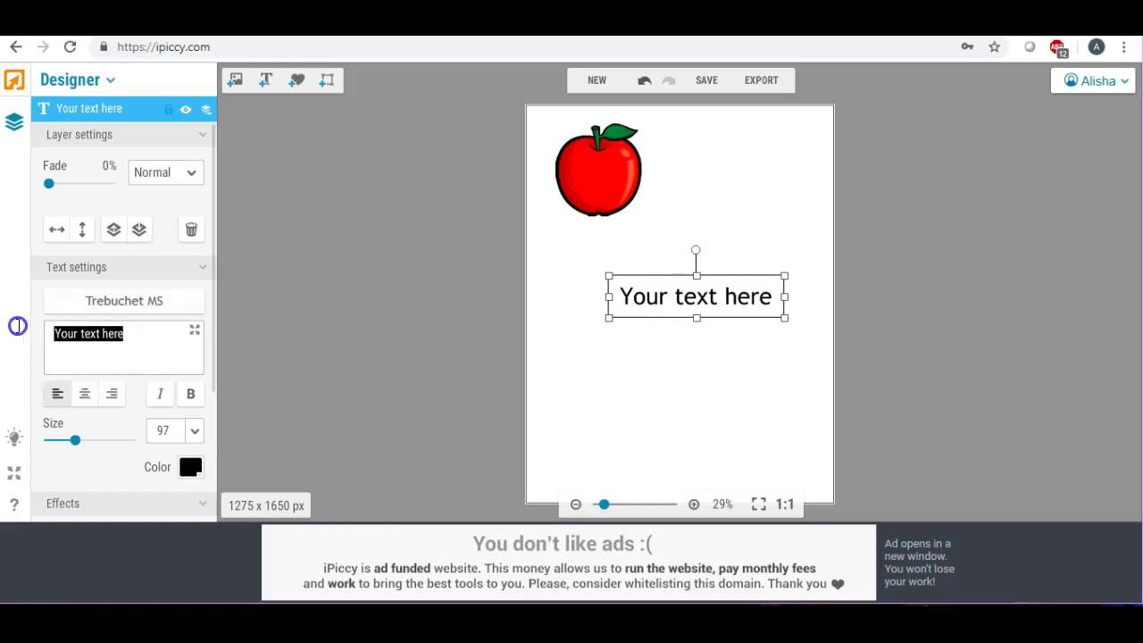
type("A")
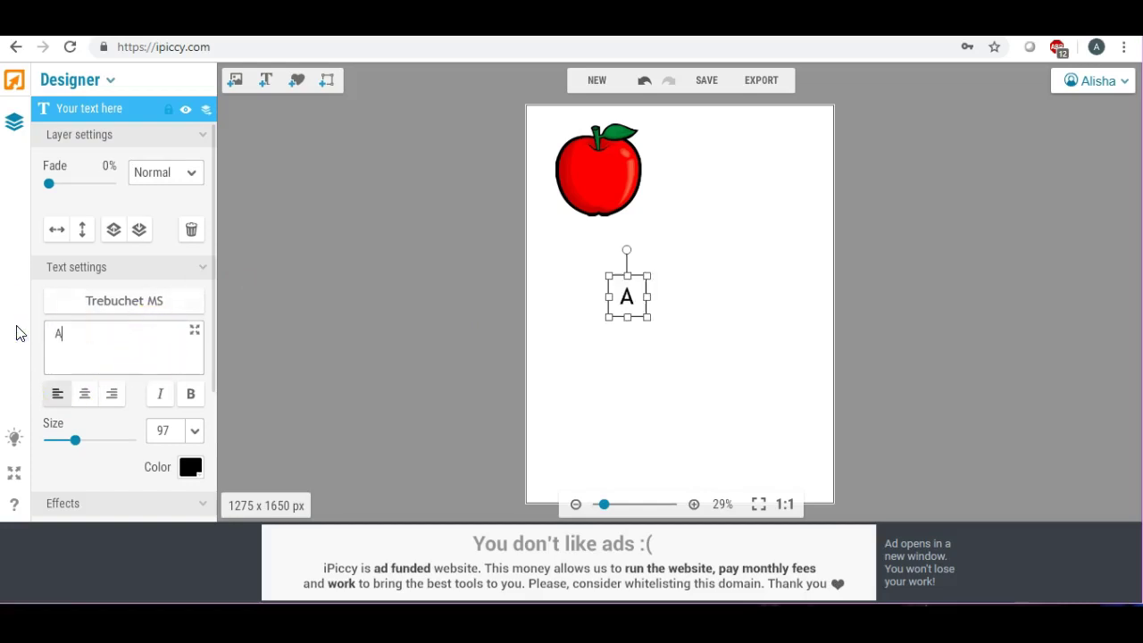
left_click(90, 300)
left_click(162, 150)
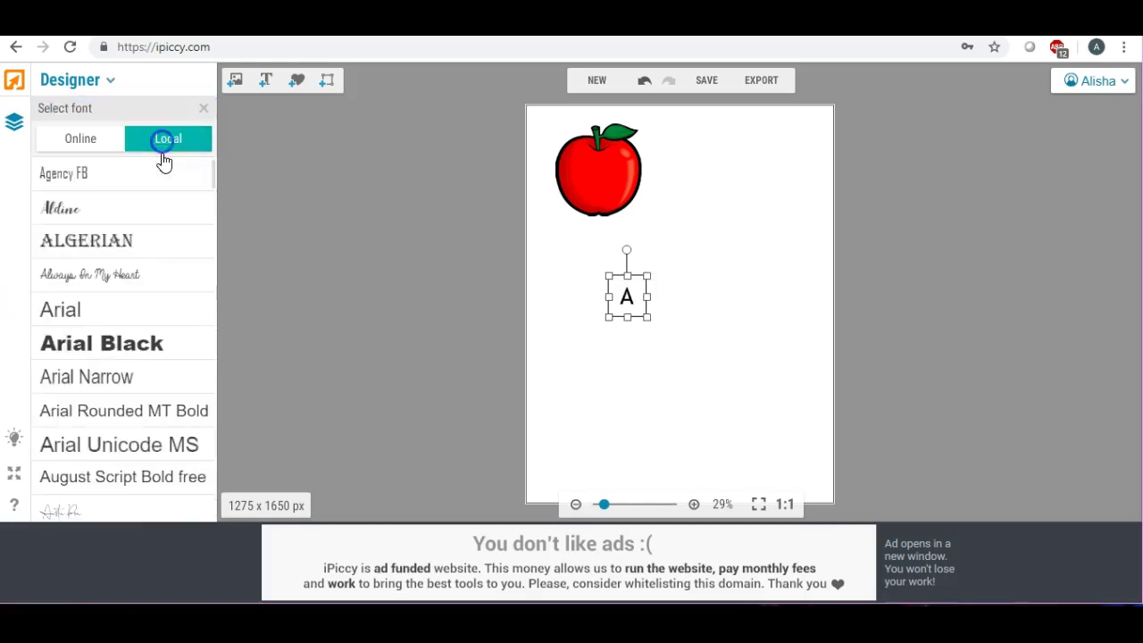
left_click(140, 345)
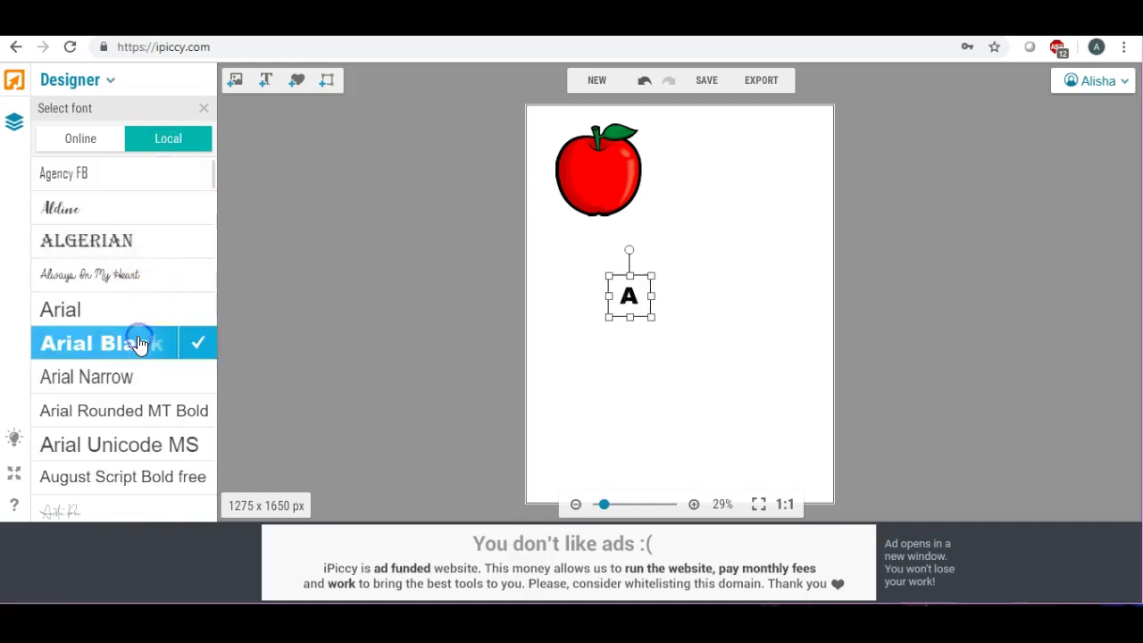
Enlarge the letter A by stretching its width and height until it fills most of the card, and center it
left_click_drag(648, 298, 656, 221)
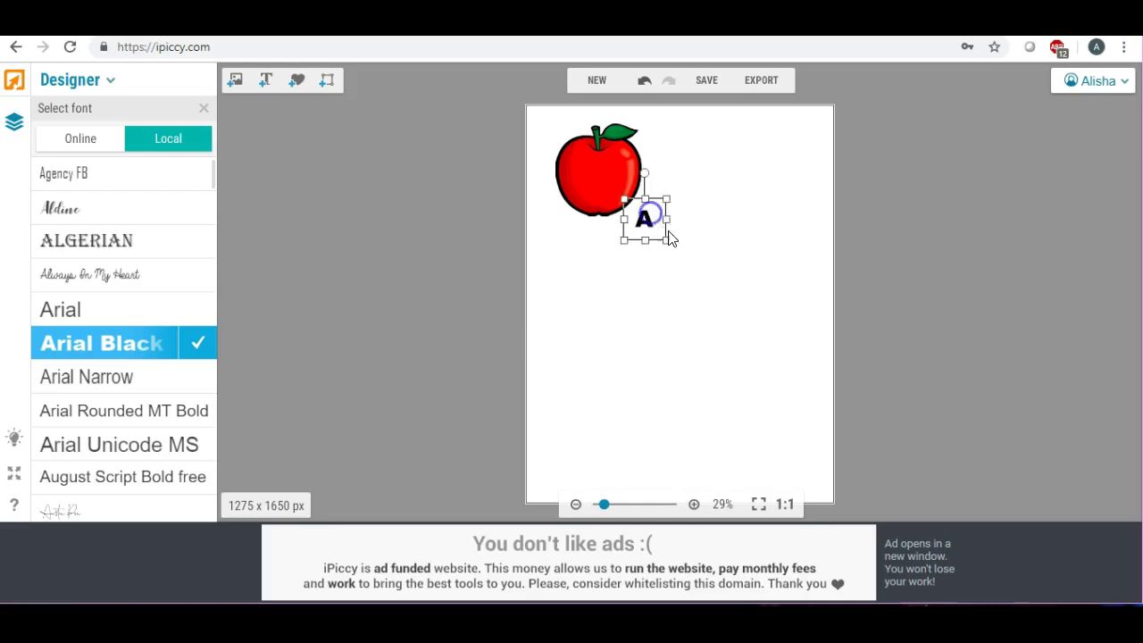
left_click_drag(669, 238, 842, 492)
left_click_drag(714, 383, 704, 477)
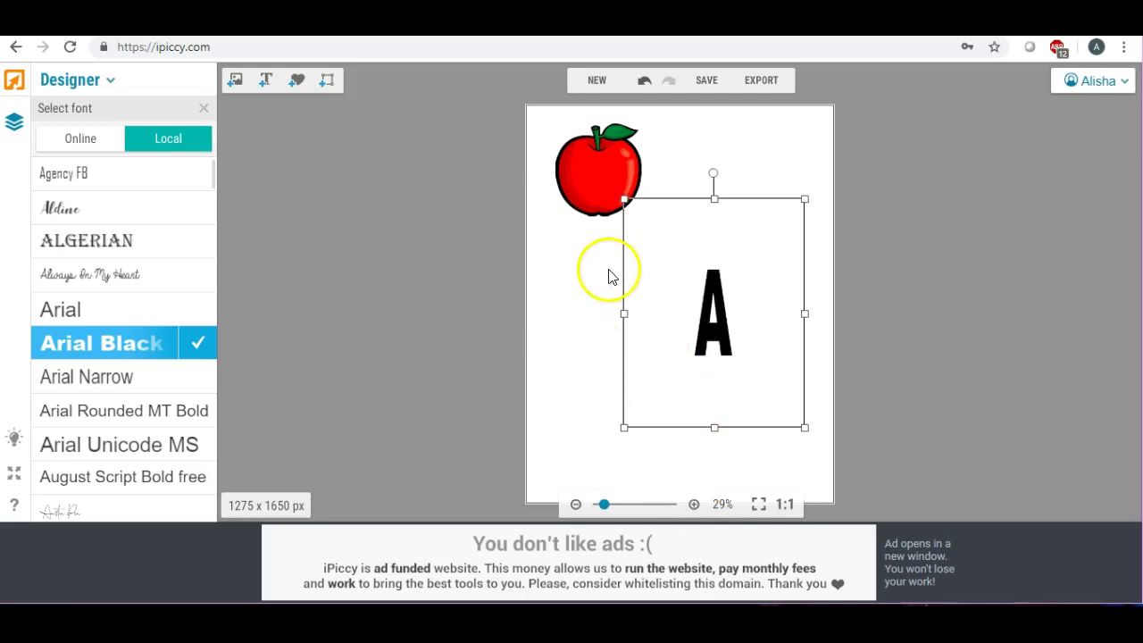
left_click_drag(624, 314, 328, 311)
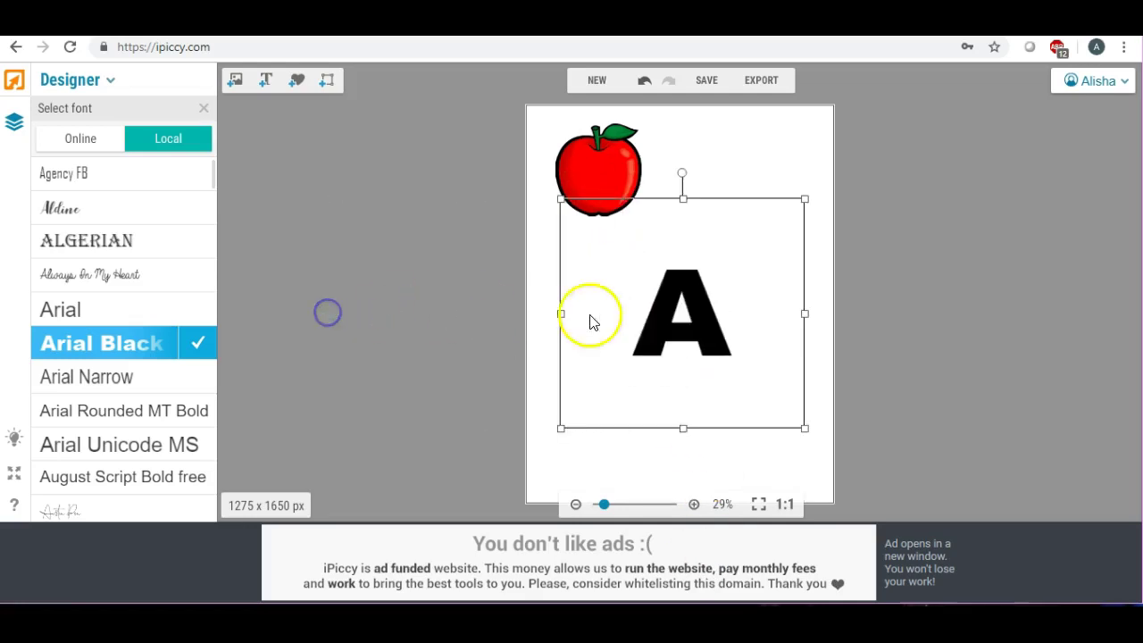
left_click_drag(683, 199, 684, 18)
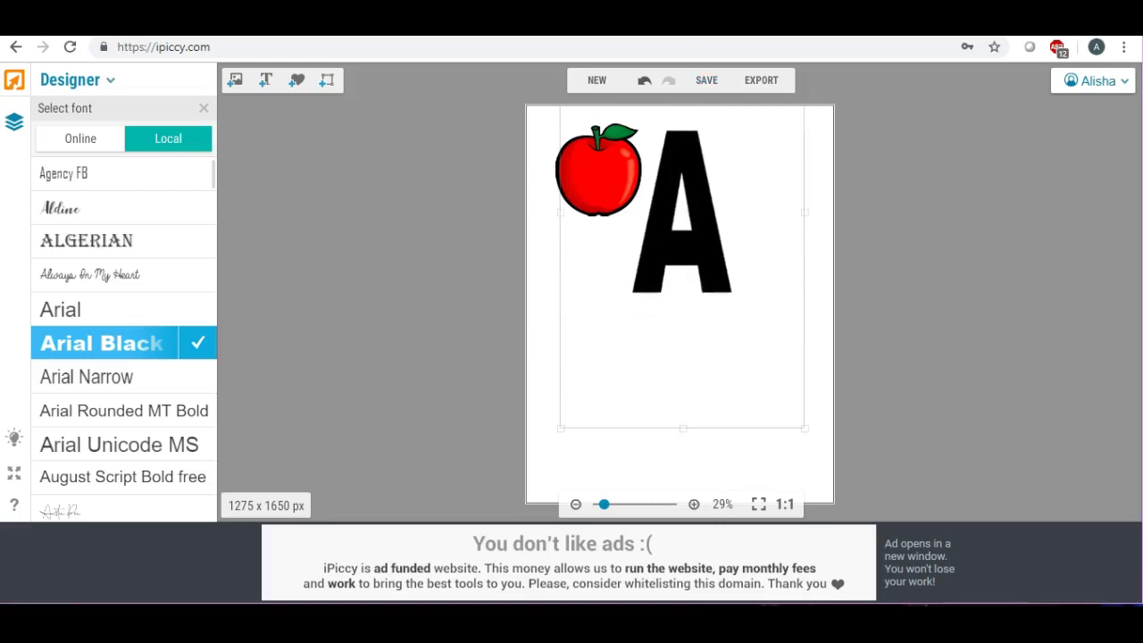
left_click(655, 309)
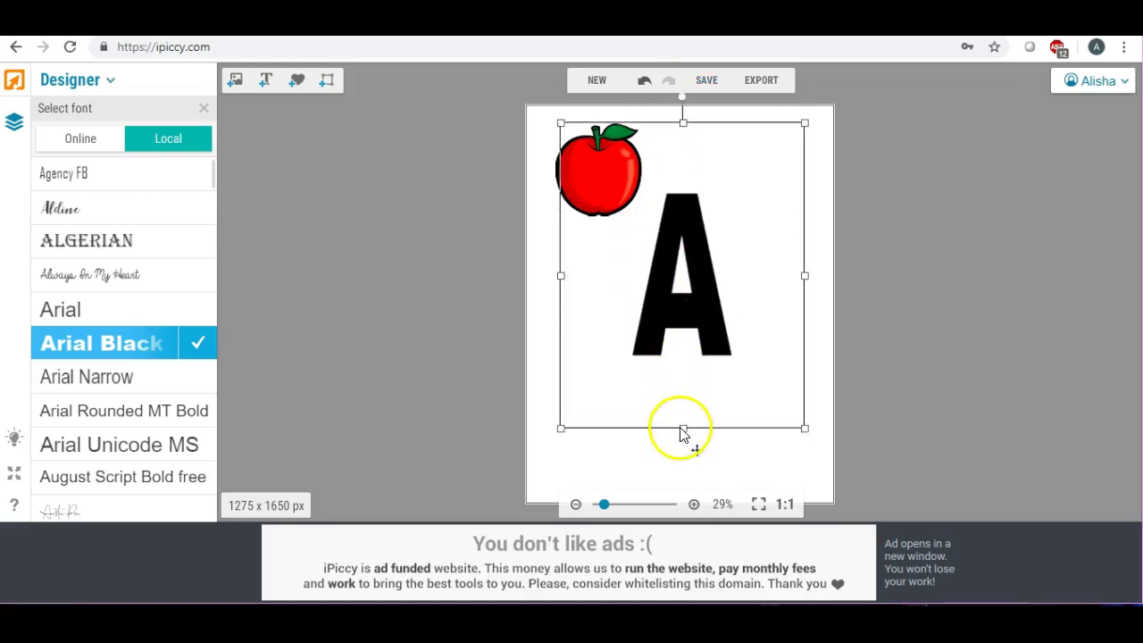
left_click_drag(681, 428, 683, 542)
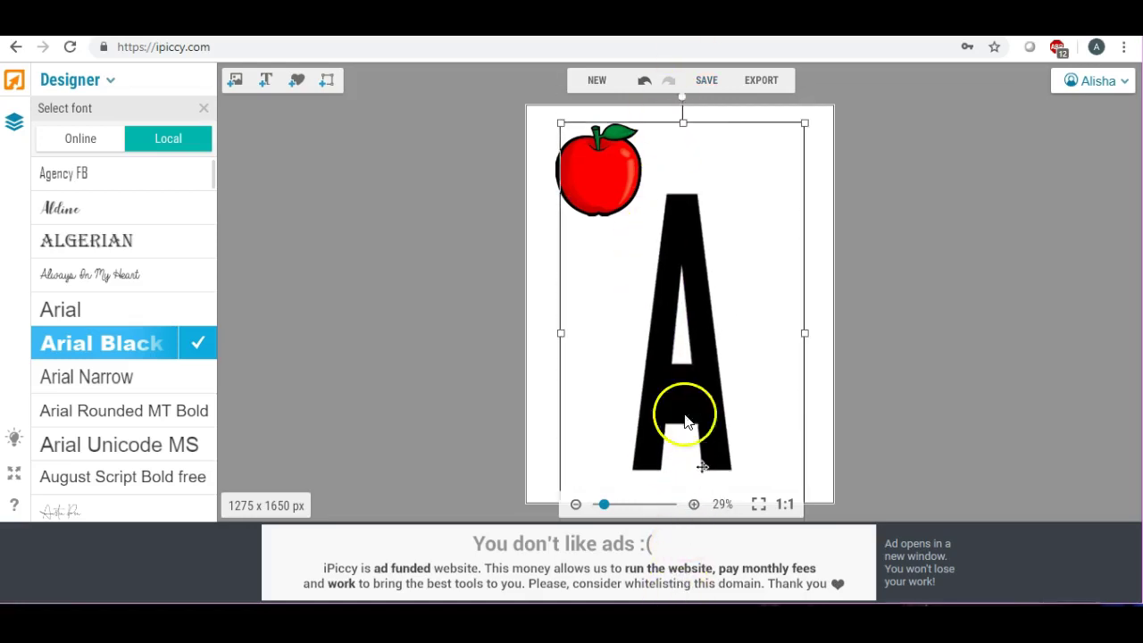
left_click_drag(563, 323, 331, 336)
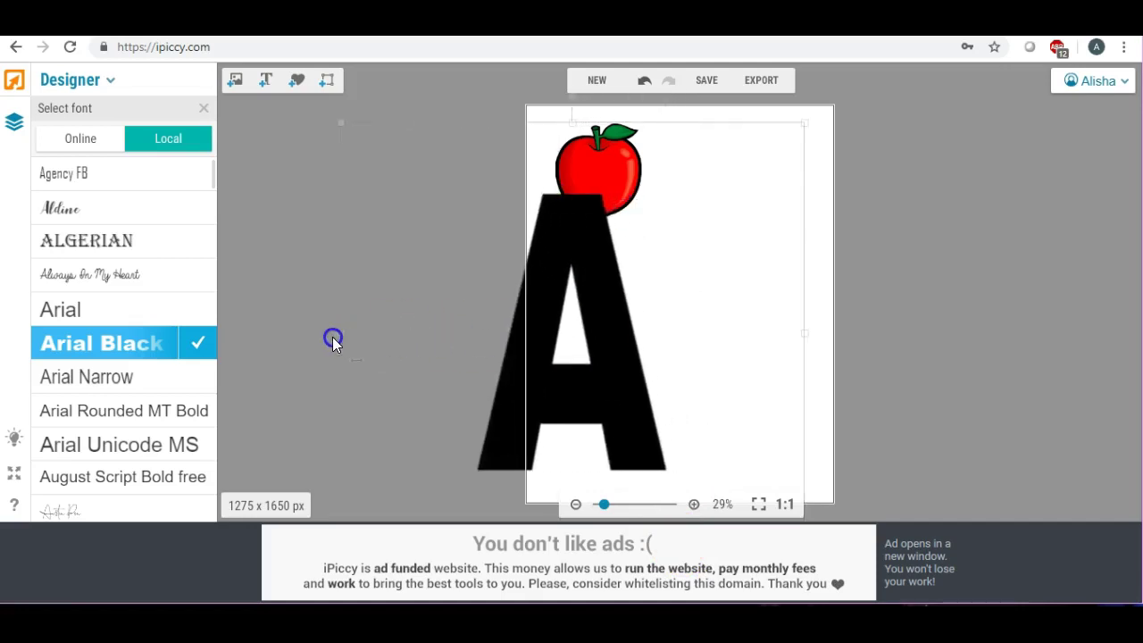
left_click_drag(613, 331, 656, 301)
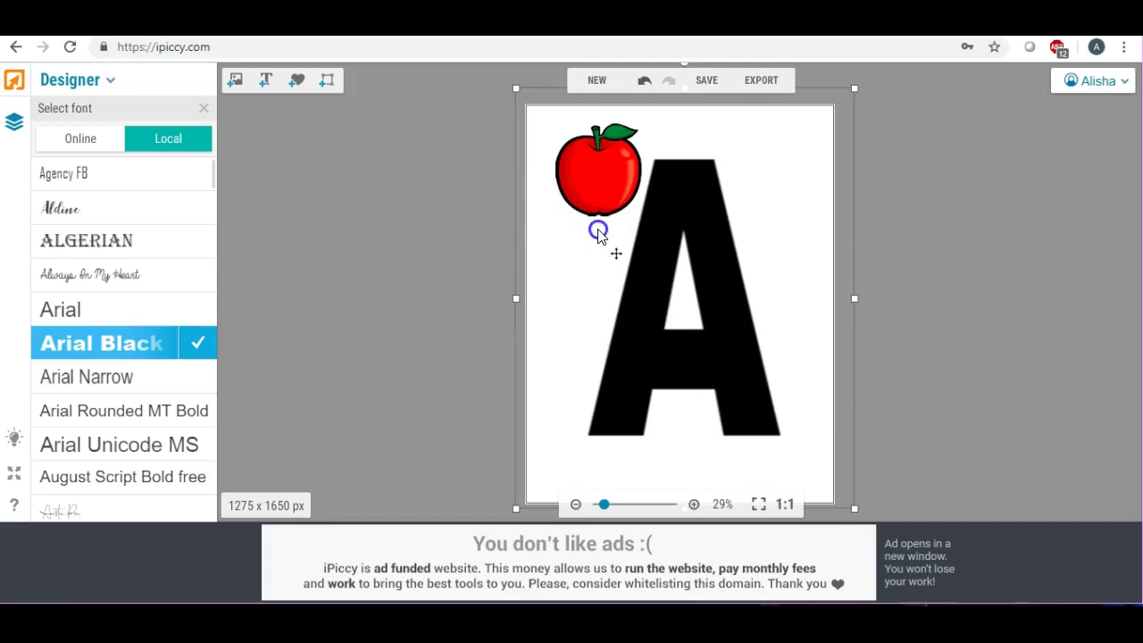
Move the apple mostly off the card's left edge and reposition the large letter A at the card's center
left_click_drag(625, 230, 709, 237)
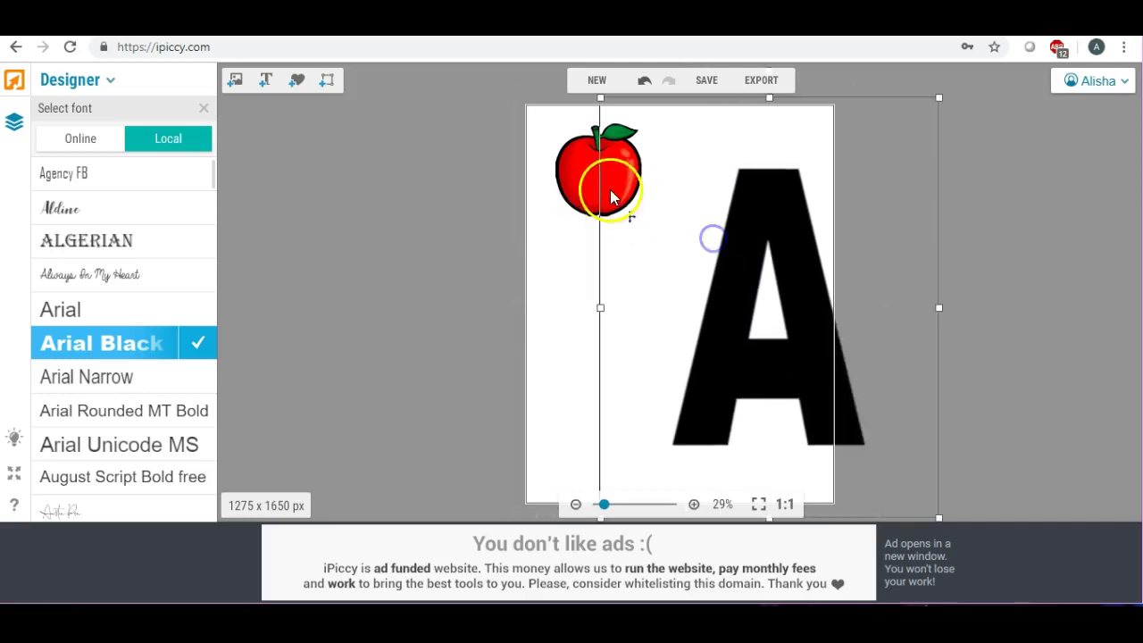
left_click_drag(585, 182, 478, 187)
left_click_drag(674, 219, 658, 238)
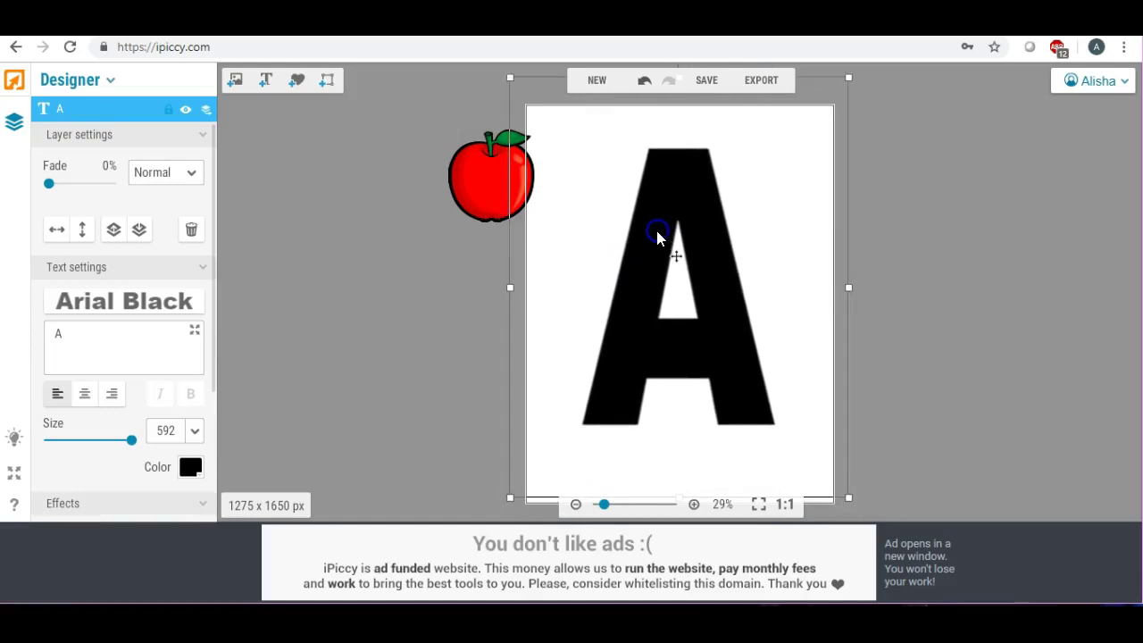
Position the apple at the card's left side, partly behind the letter A's left leg, and tilt it slightly counterclockwise
left_click_drag(465, 187, 535, 348)
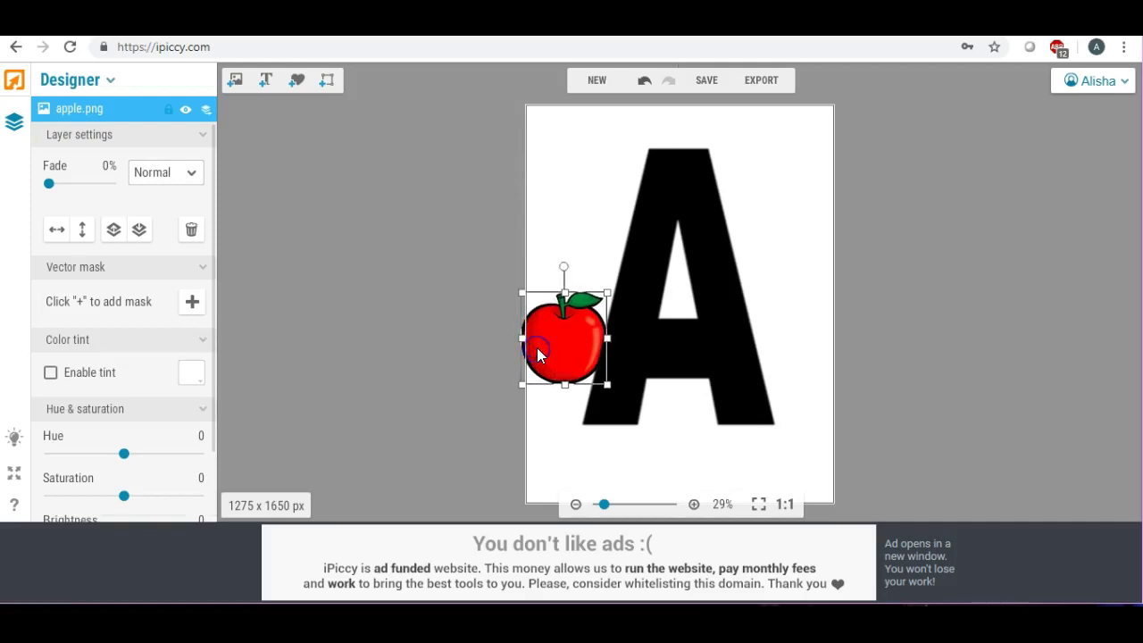
left_click_drag(671, 318, 670, 316)
mouse_move(596, 326)
left_mouse_down()
mouse_move(516, 334)
mouse_move(602, 334)
left_mouse_up()
left_click(515, 336)
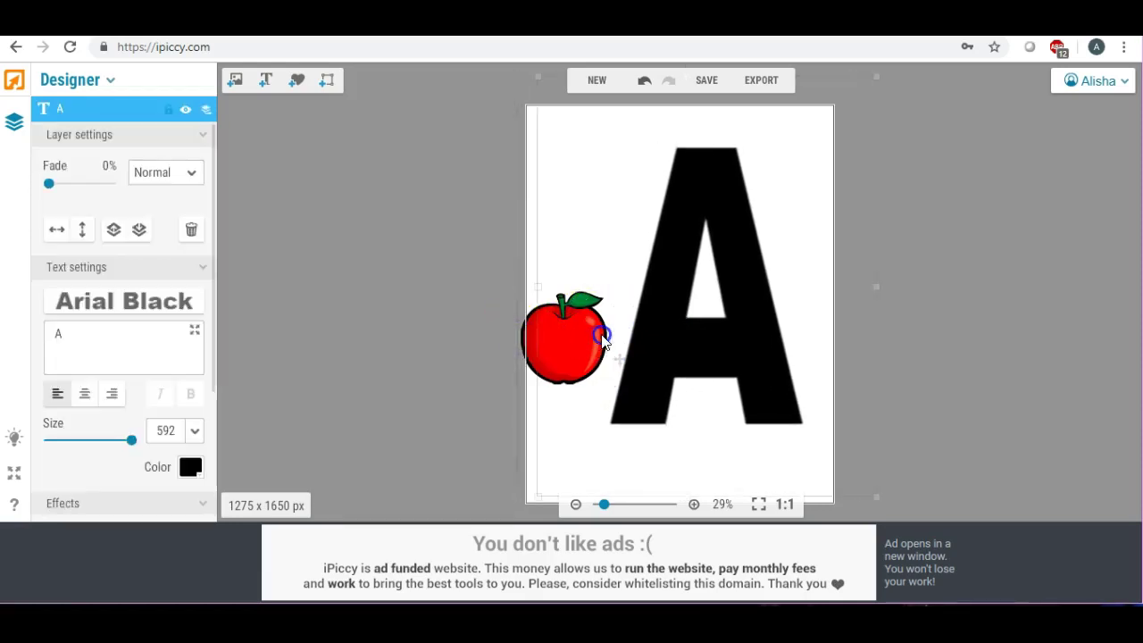
left_click_drag(518, 339, 487, 338)
left_click_drag(653, 319, 625, 318)
left_click_drag(487, 328, 553, 330)
left_click_drag(578, 272, 528, 258)
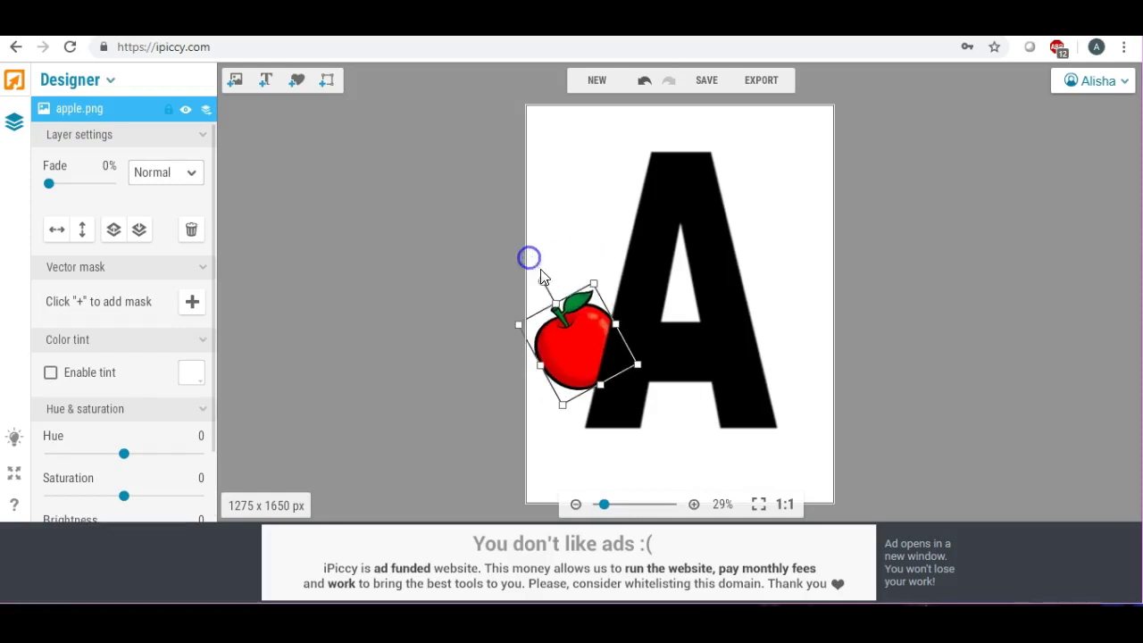
left_click(572, 320)
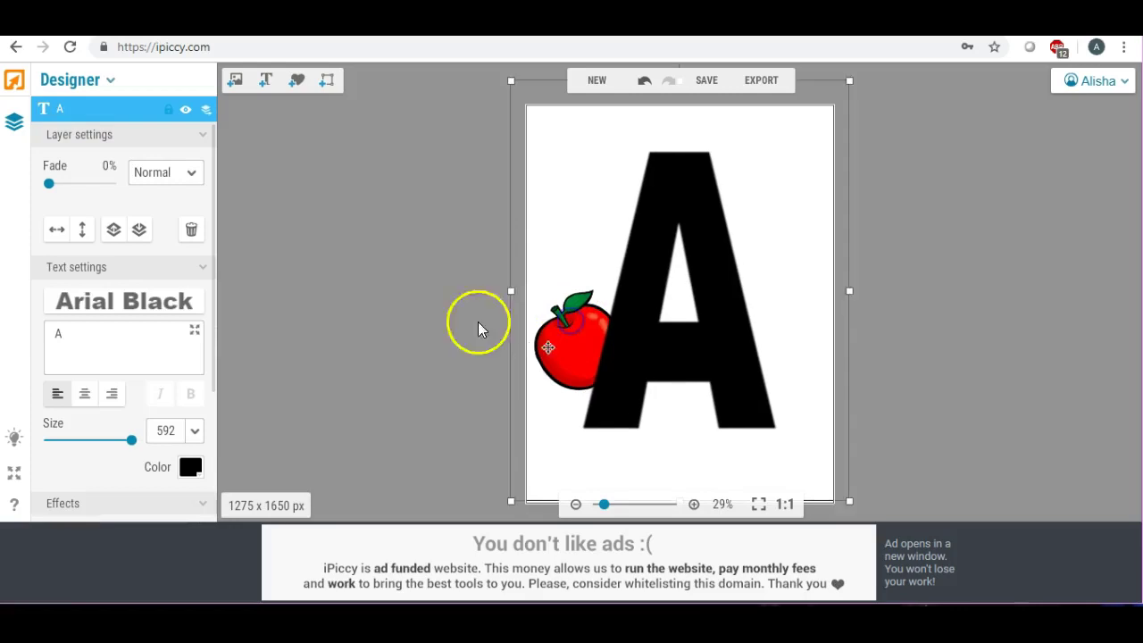
left_click(420, 311)
Try green, purple and other colors on the letter A and settle on dark blue 000099
left_click(648, 266)
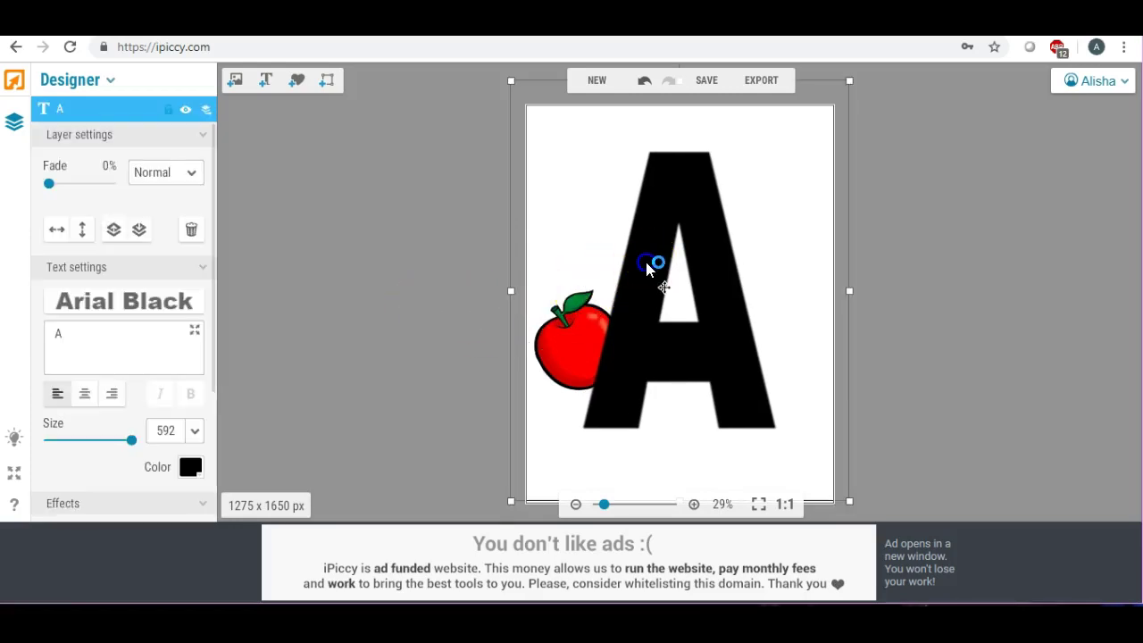
left_click(192, 469)
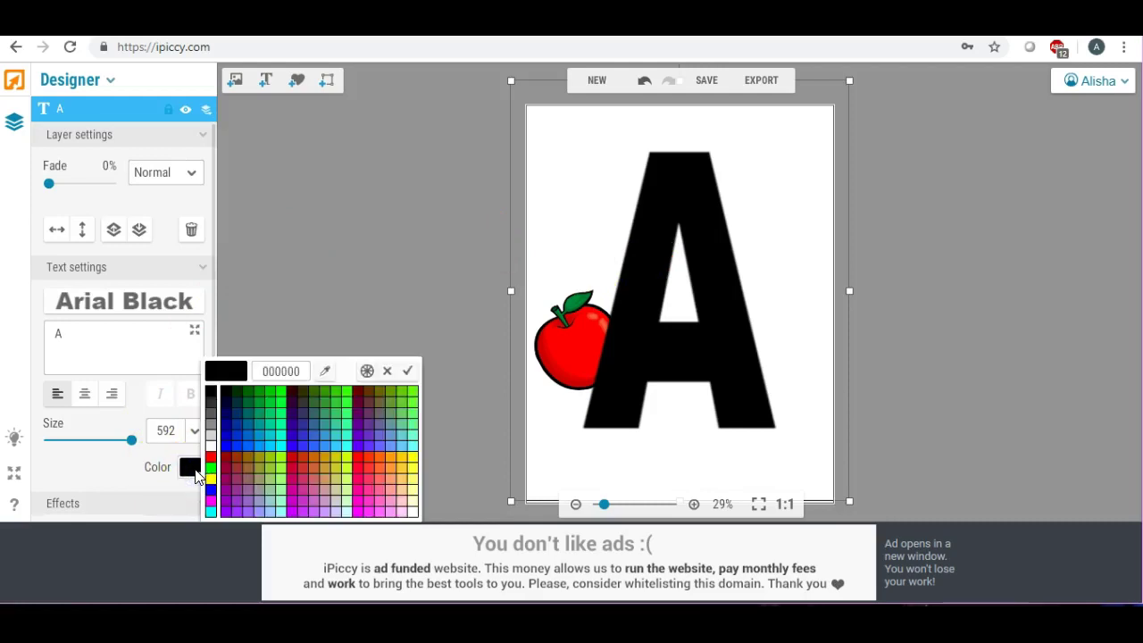
left_click(220, 458)
left_click(362, 390)
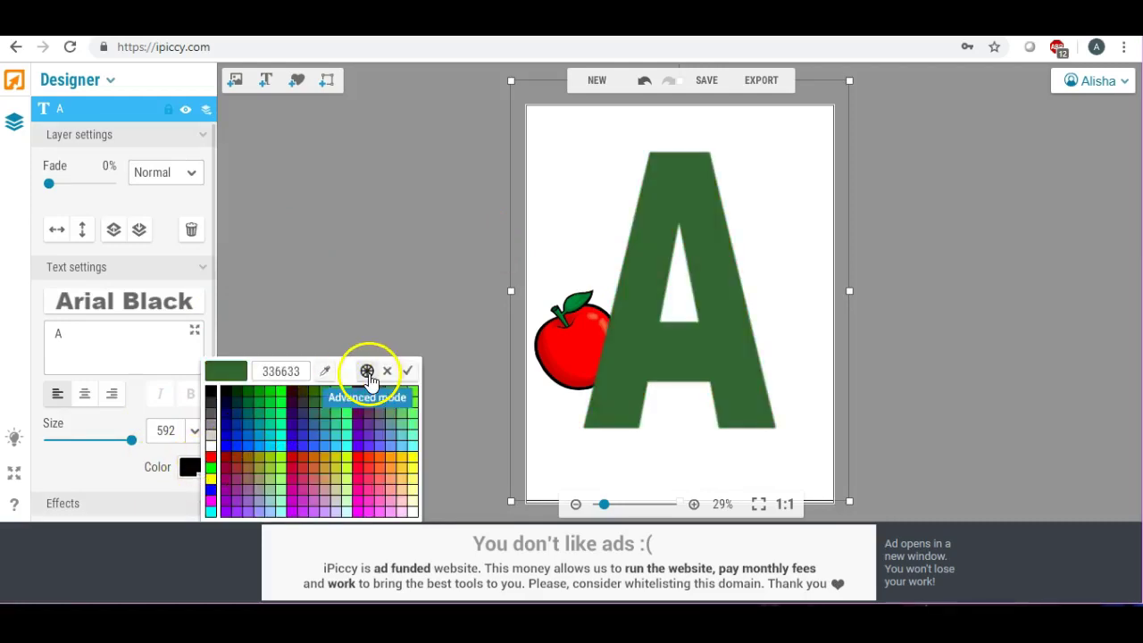
left_click(365, 401)
left_click(367, 446)
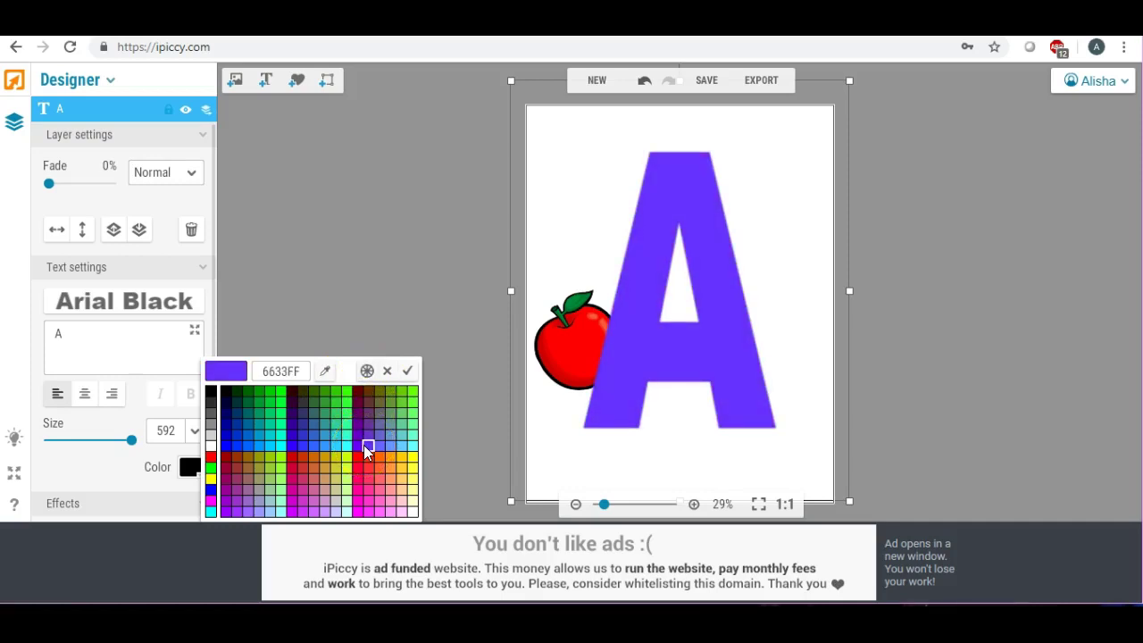
left_click(255, 438)
left_click(214, 418)
left_click(215, 430)
left_click(225, 427)
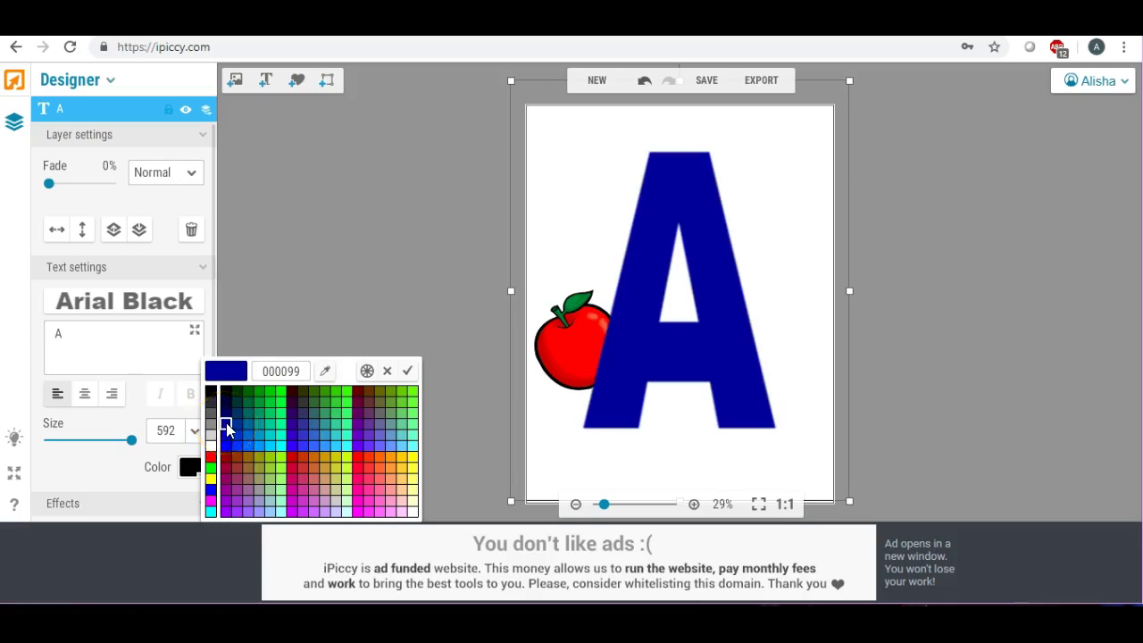
left_click(300, 354)
left_click(317, 332)
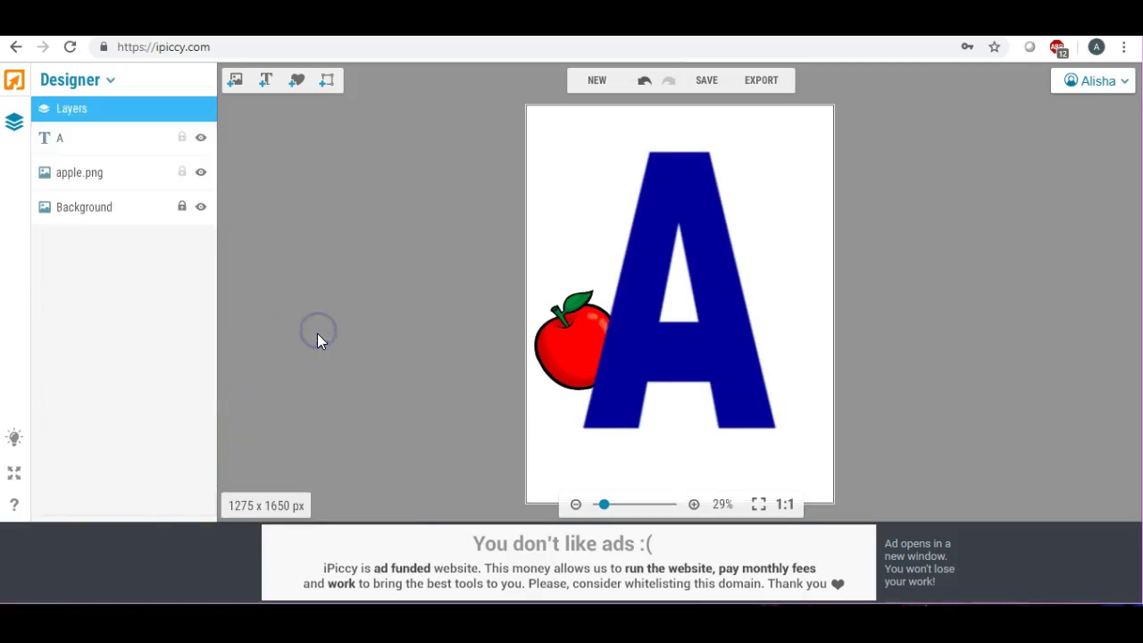
Move the letter A toward the card's right edge until it no longer overlaps the apple
left_click(691, 340)
left_click_drag(692, 344, 701, 345)
left_click(581, 340)
left_click(440, 347)
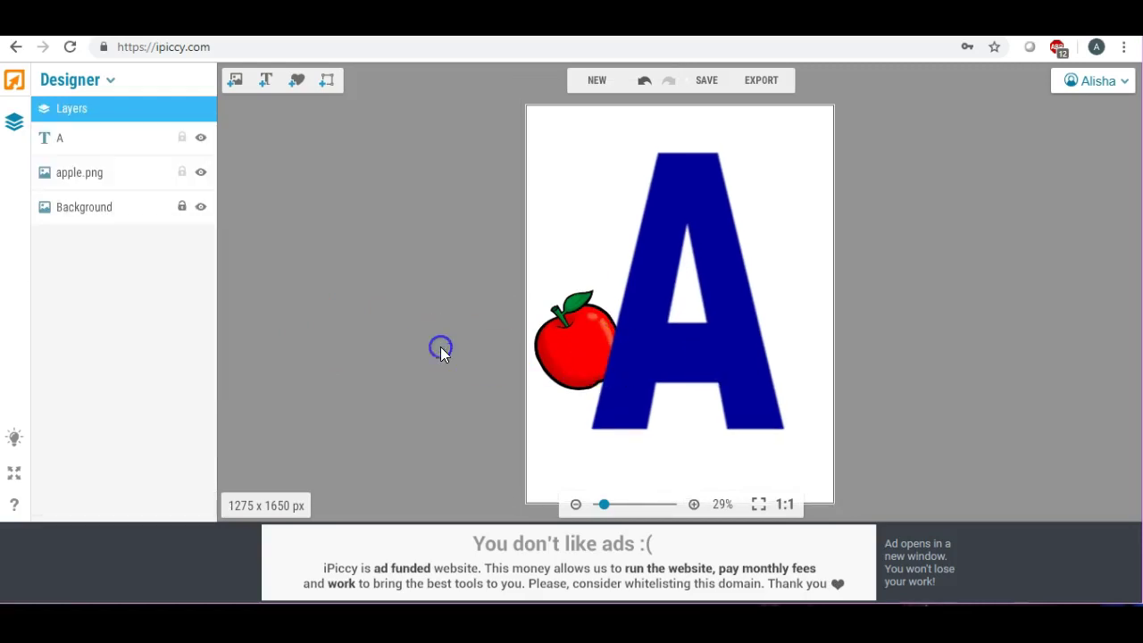
left_click(565, 345)
left_click(563, 341)
left_click_drag(583, 348, 613, 348)
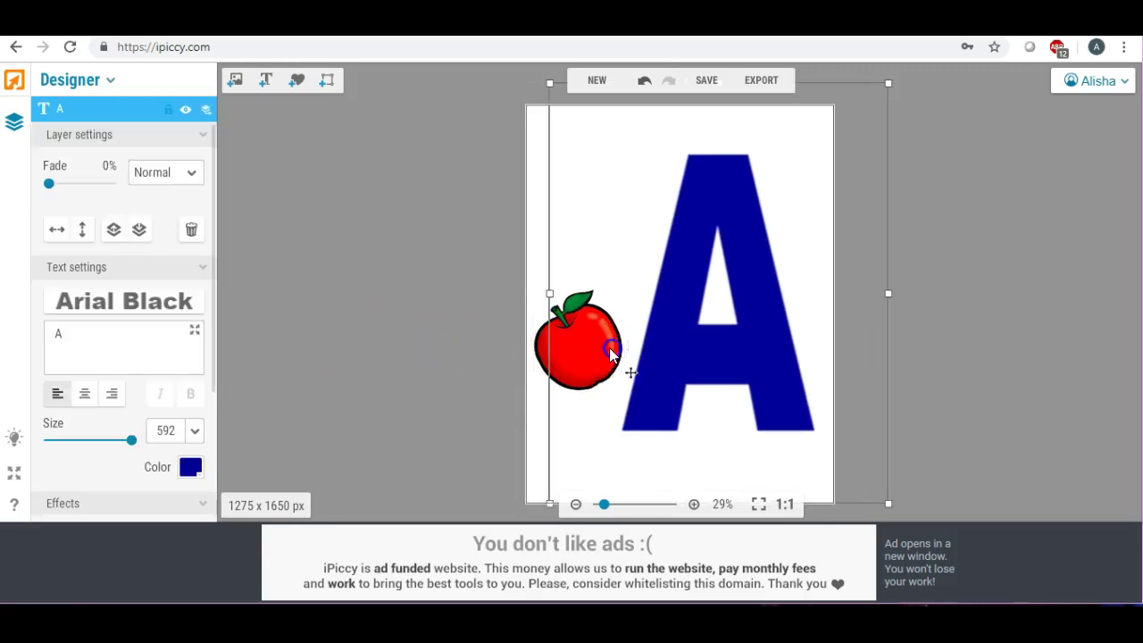
Enlarge the apple slightly and move the letter A back so its left leg overlaps the apple's right edge
left_click(548, 347)
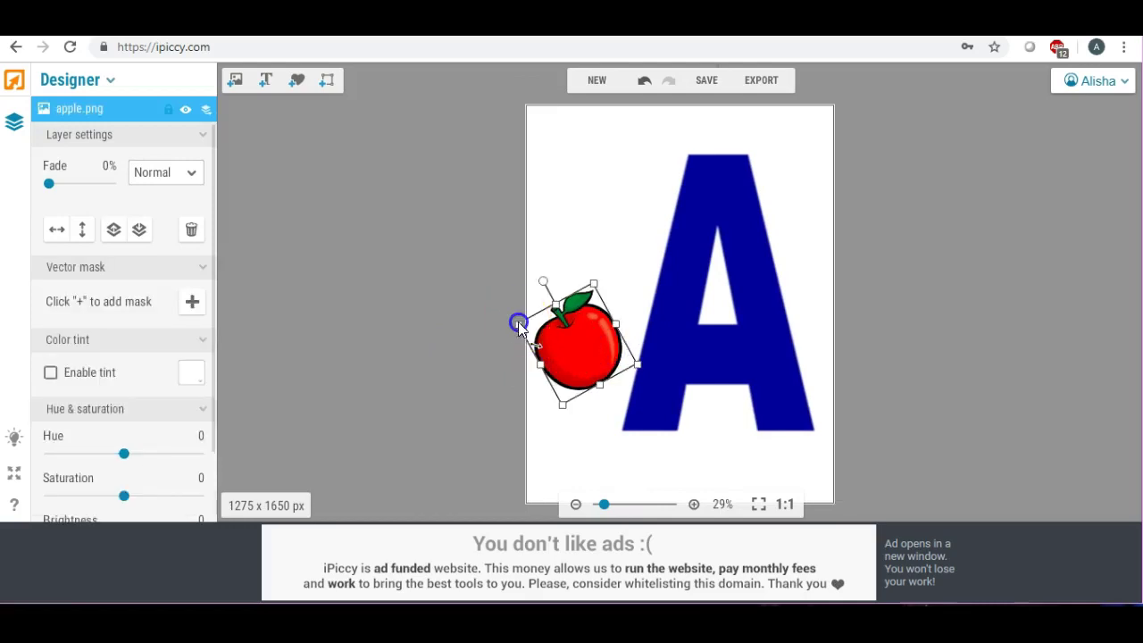
left_click(518, 326)
left_click(557, 331)
left_click(552, 338)
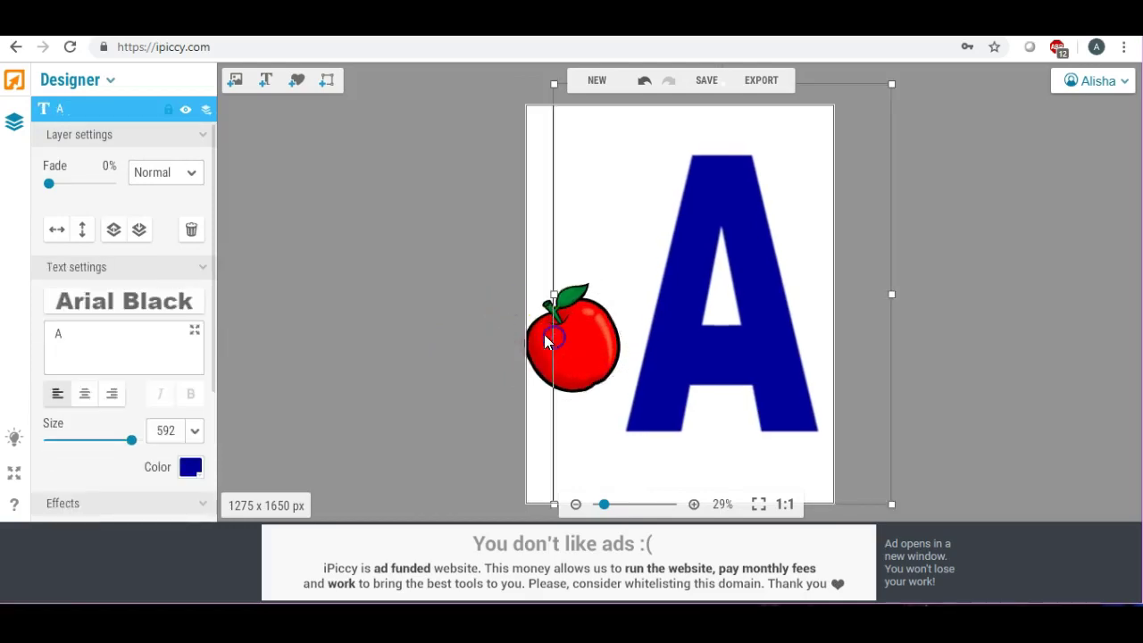
left_click(530, 327)
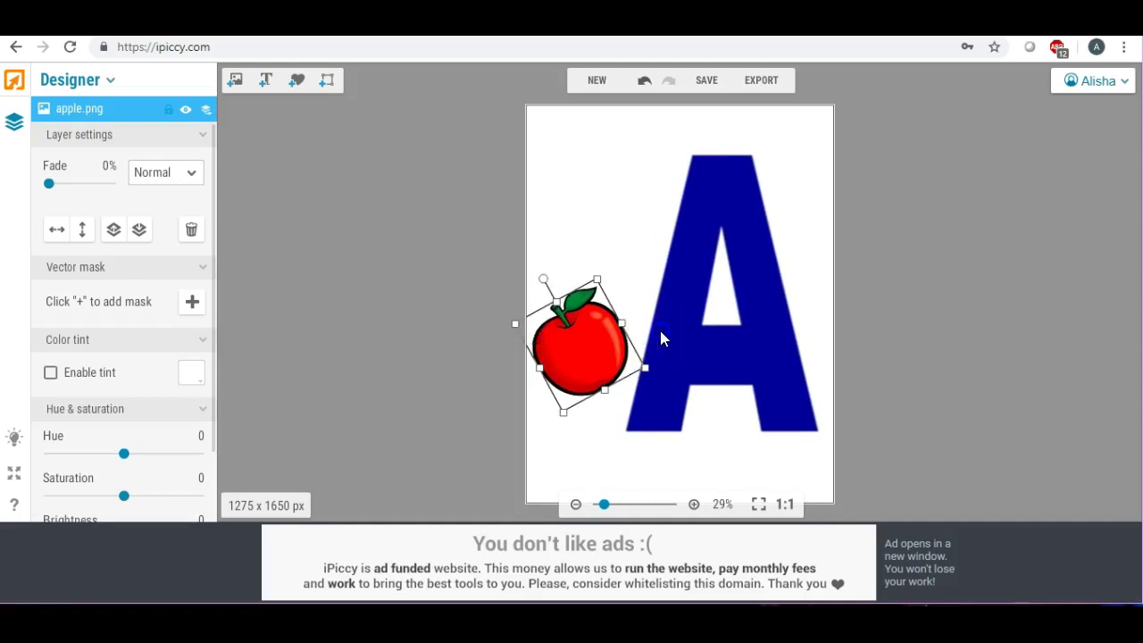
left_click_drag(660, 332, 626, 332)
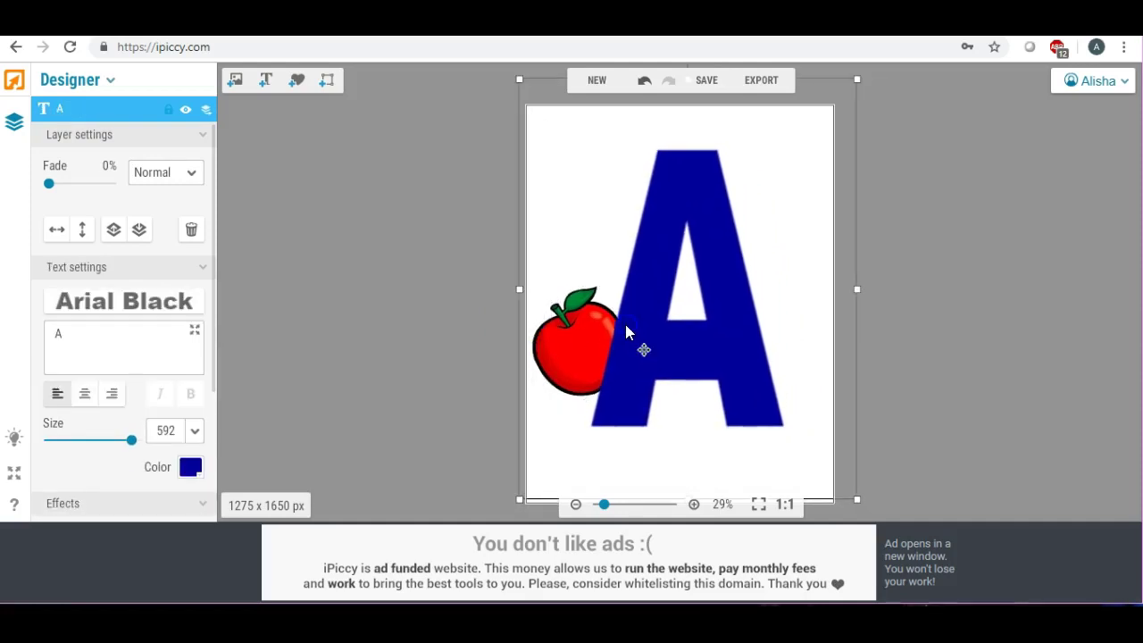
left_click(473, 321)
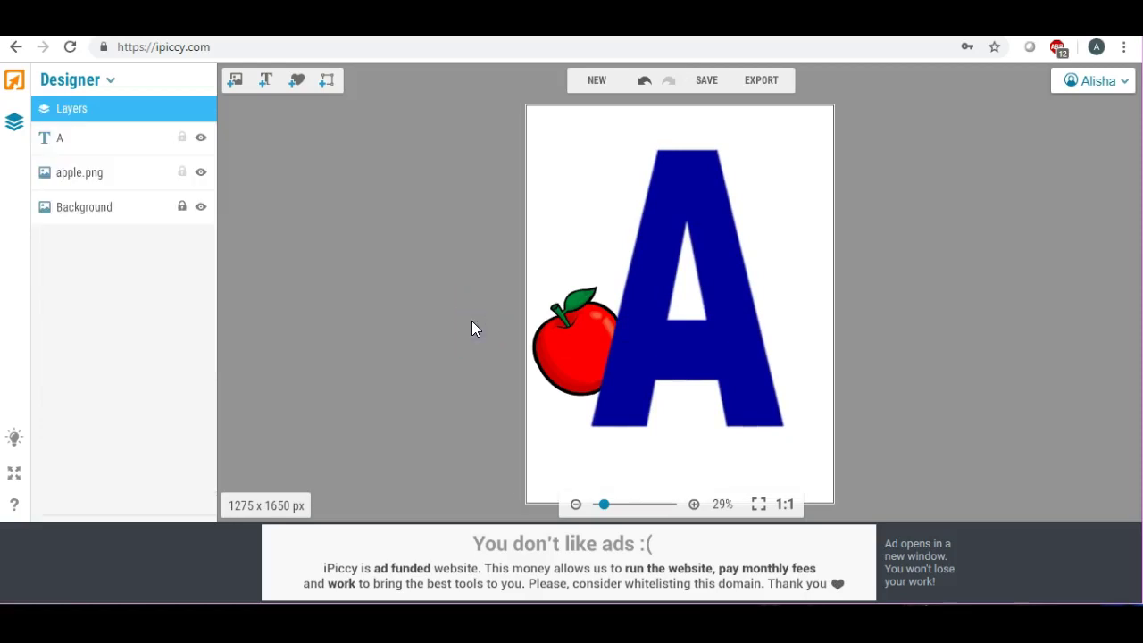
Delete the letter A and the apple from the card, leaving only the white background
left_click(680, 290)
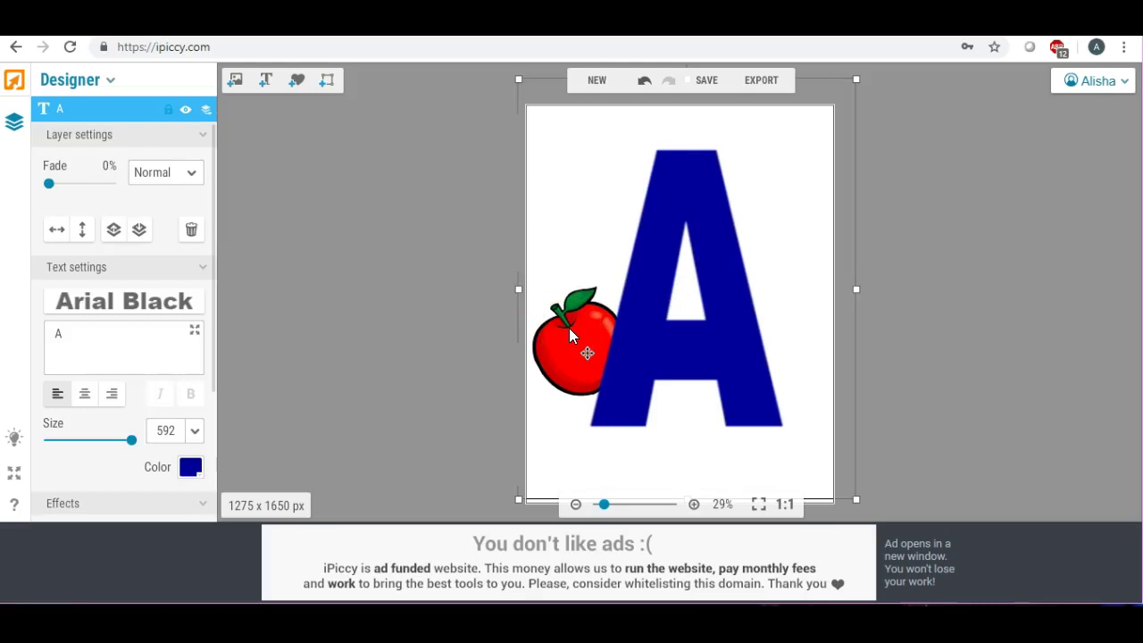
key("Delete")
left_click(568, 330)
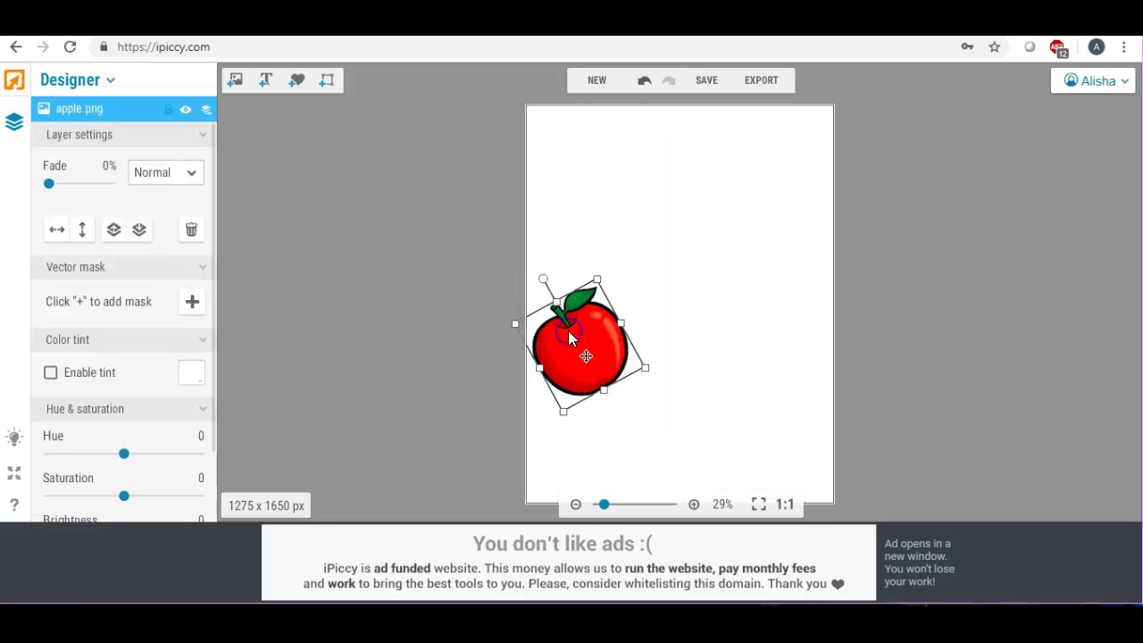
key("Delete")
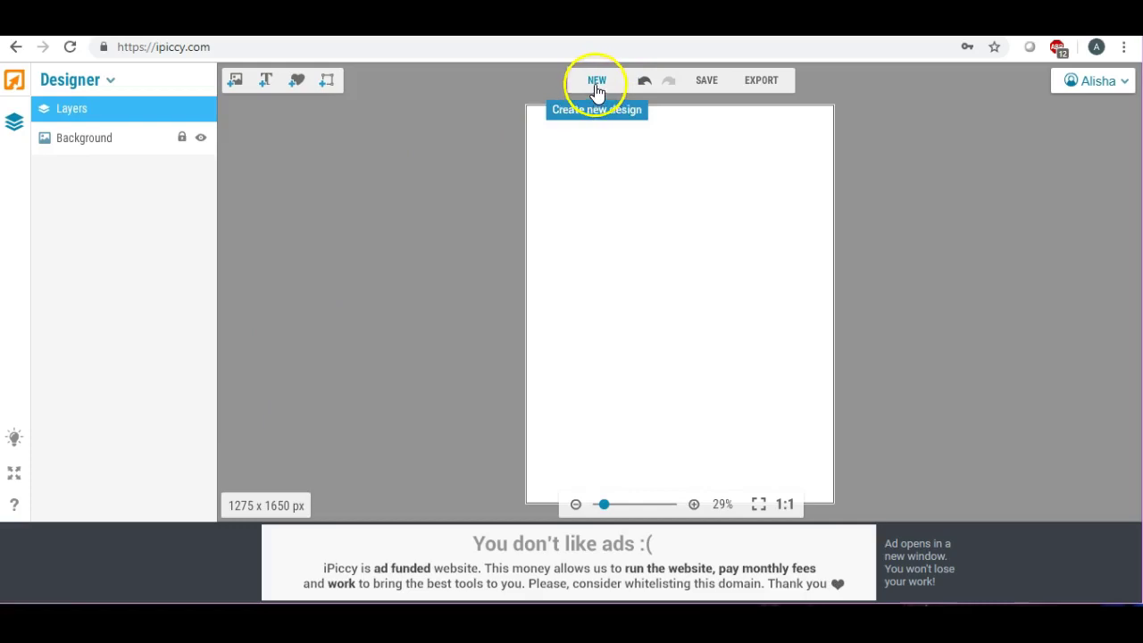
Add the uploaded light blue lattice pattern image to the card and stretch it to cover the whole canvas
left_click(235, 79)
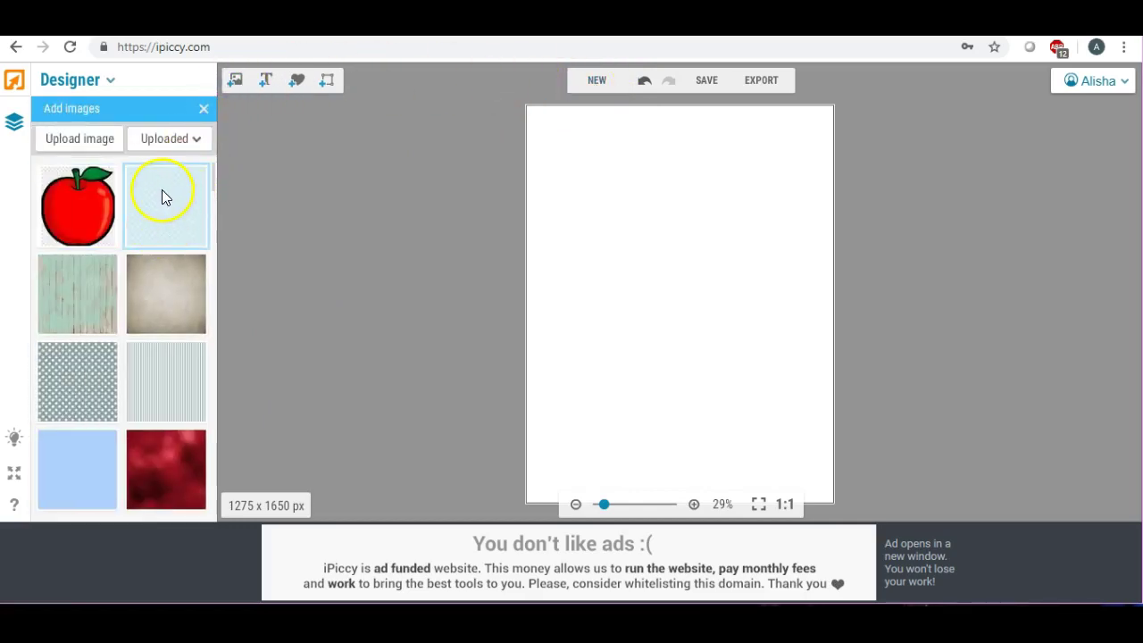
left_click_drag(162, 202, 600, 182)
left_click(728, 188)
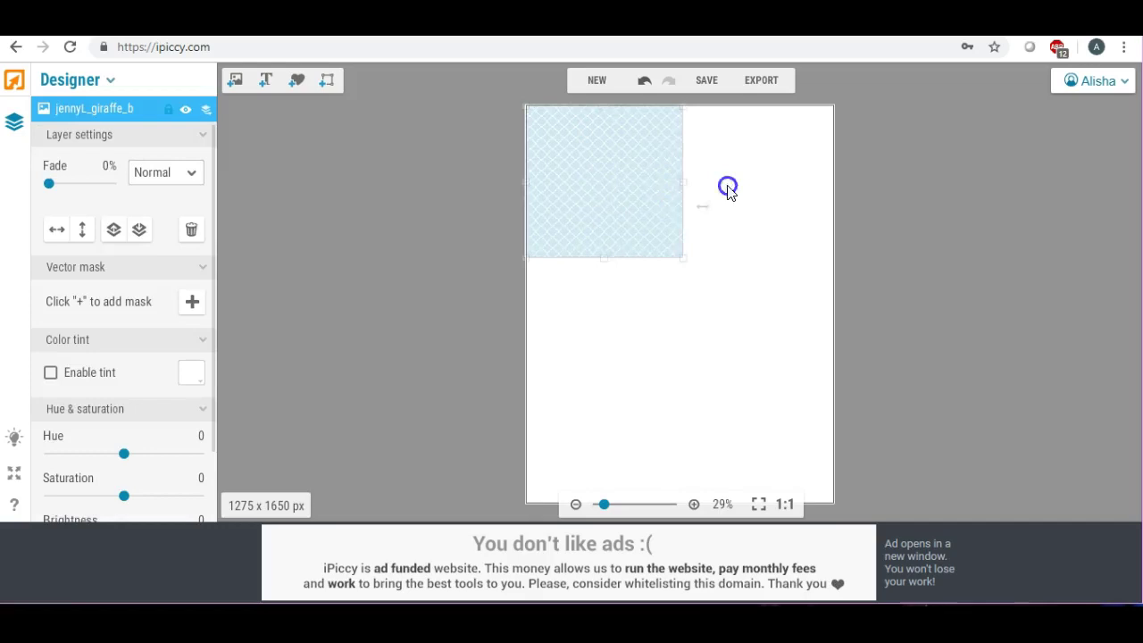
left_click_drag(728, 187, 837, 188)
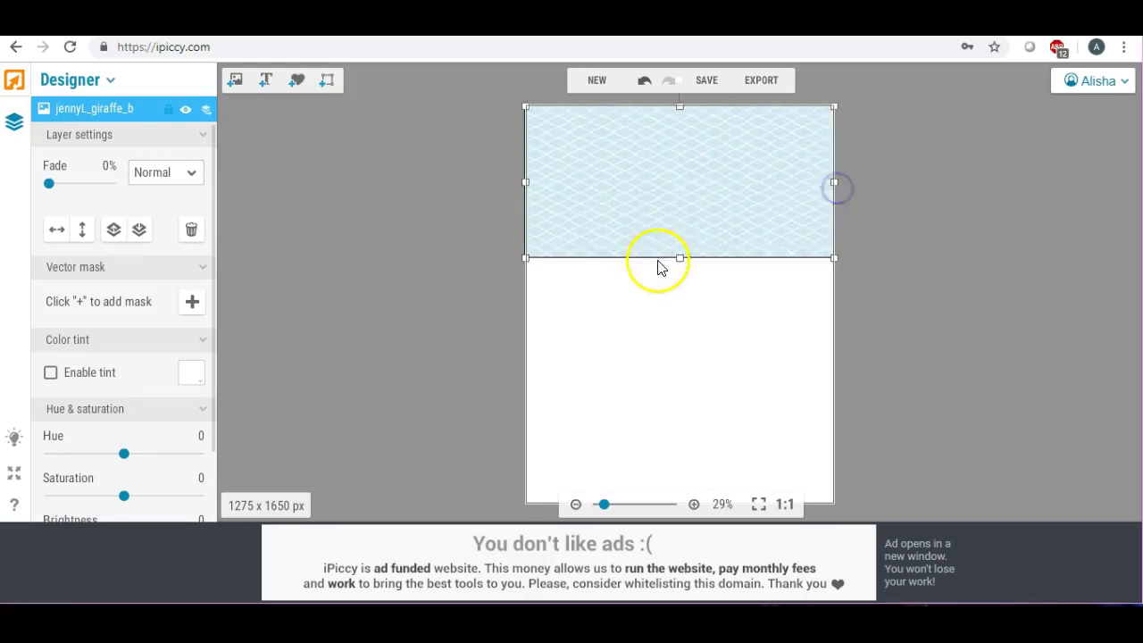
left_click_drag(679, 260, 666, 509)
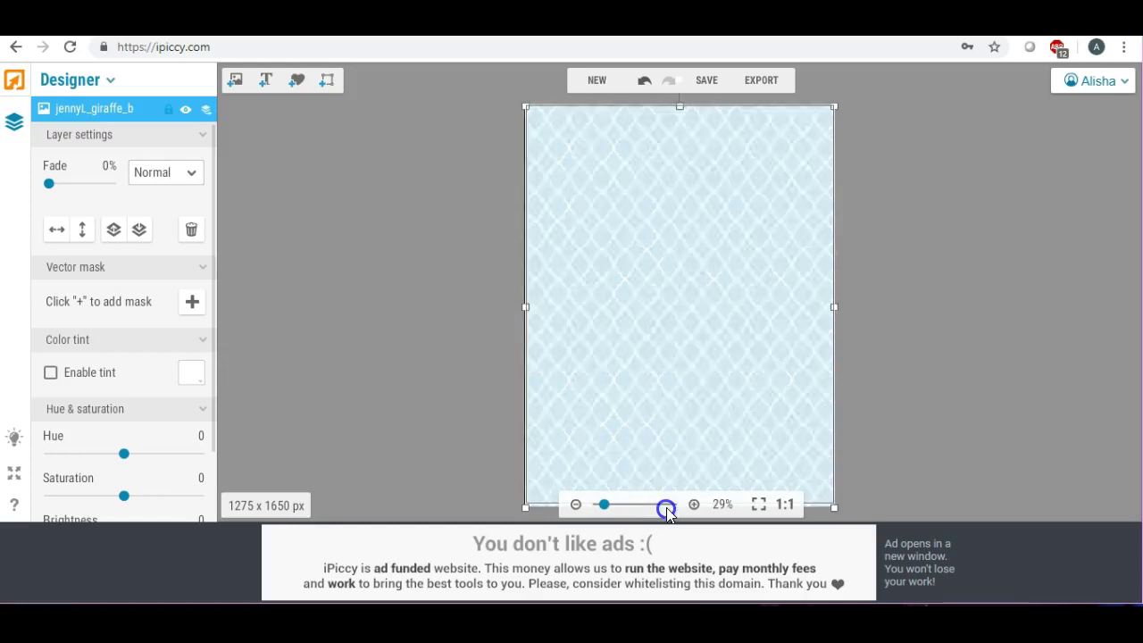
Upload the "e (5)" elephant letter image from the KIDS folder on the Desktop
left_click(235, 85)
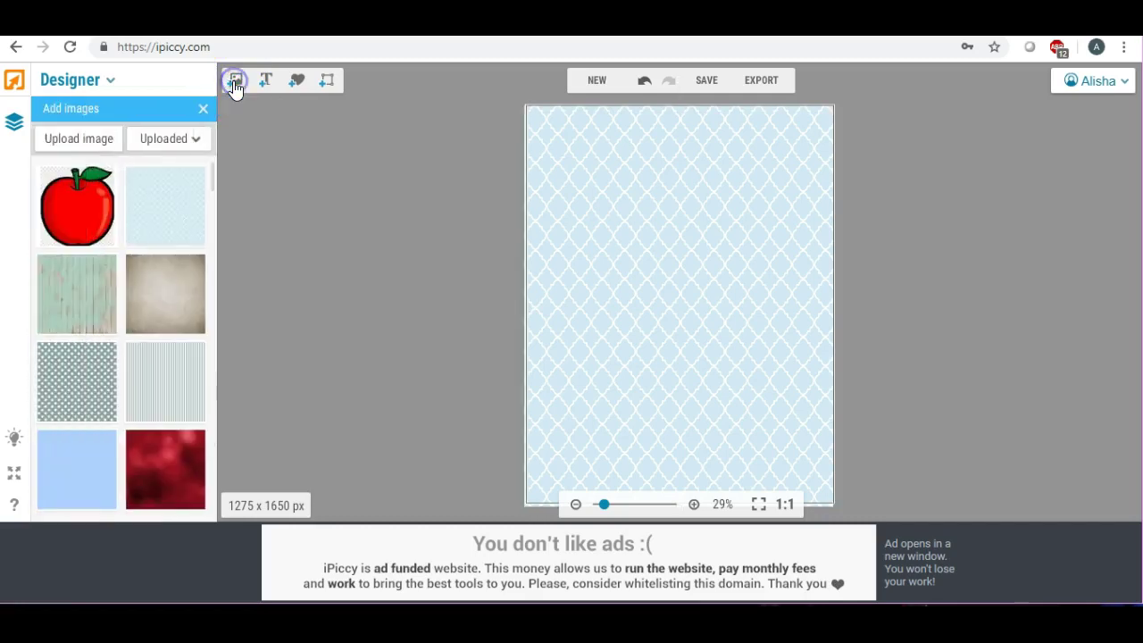
left_click(84, 140)
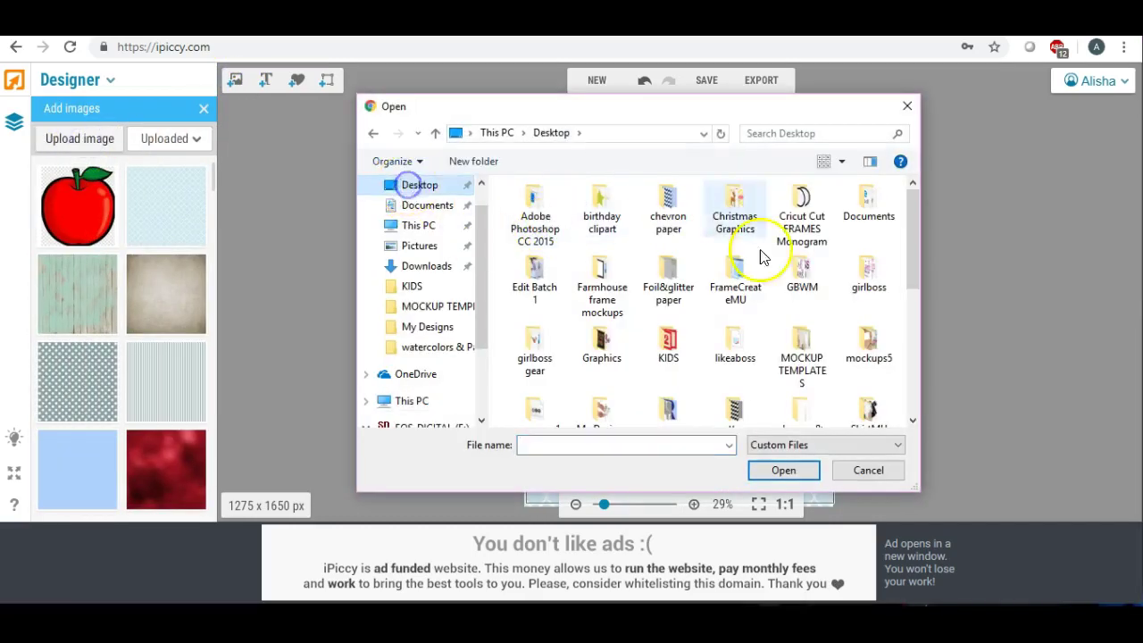
left_click_drag(911, 224, 911, 259)
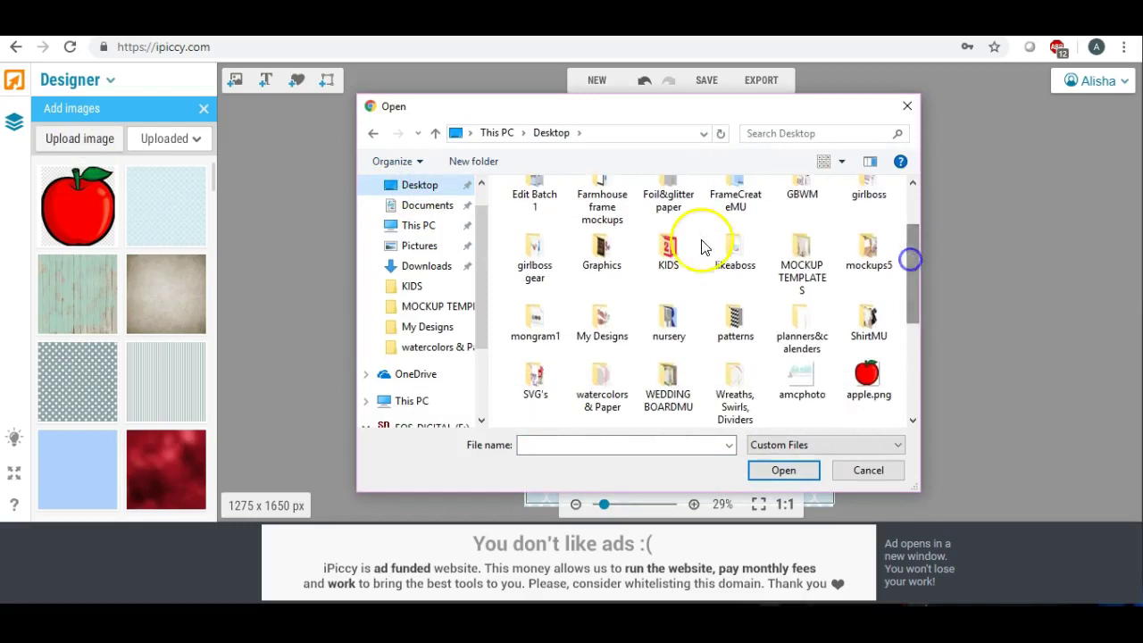
double_click(669, 252)
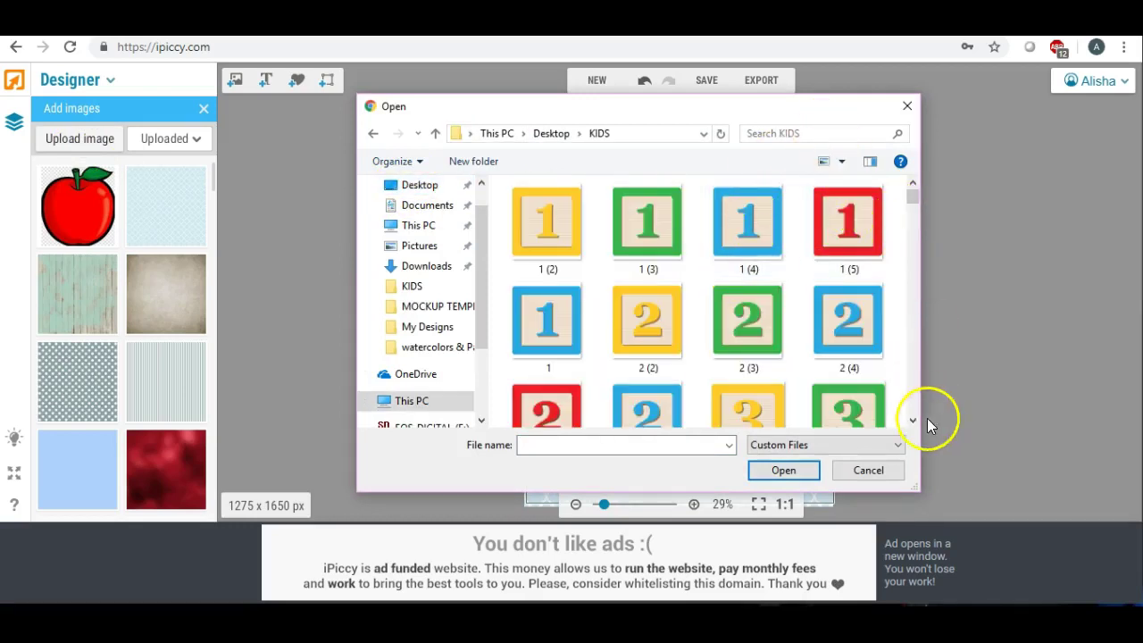
left_click_drag(913, 420, 913, 420)
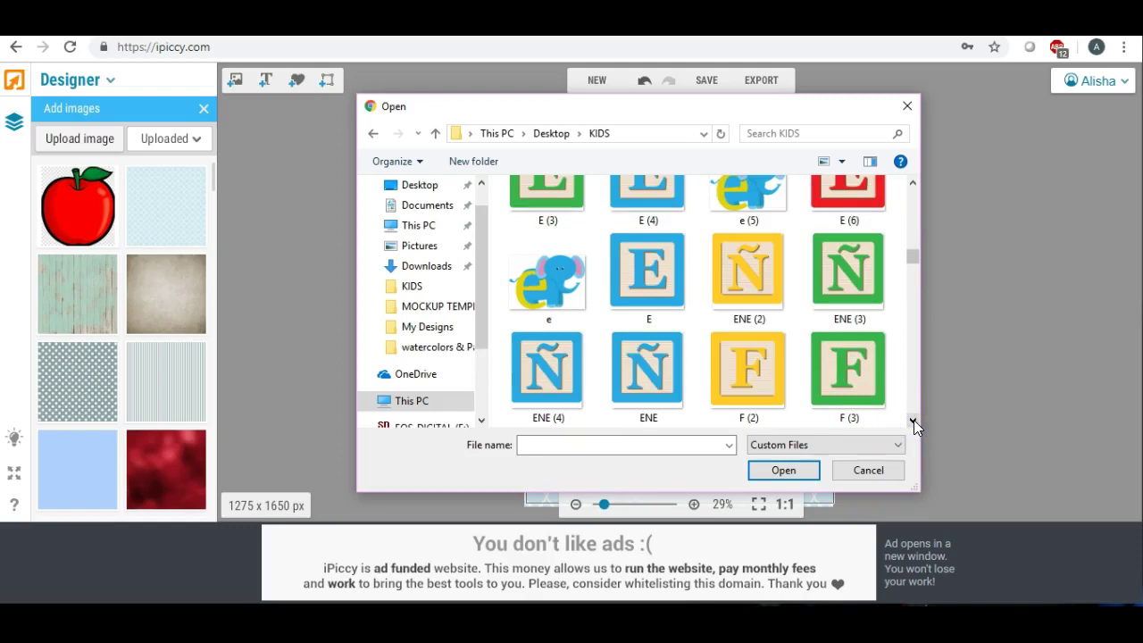
double_click(762, 188)
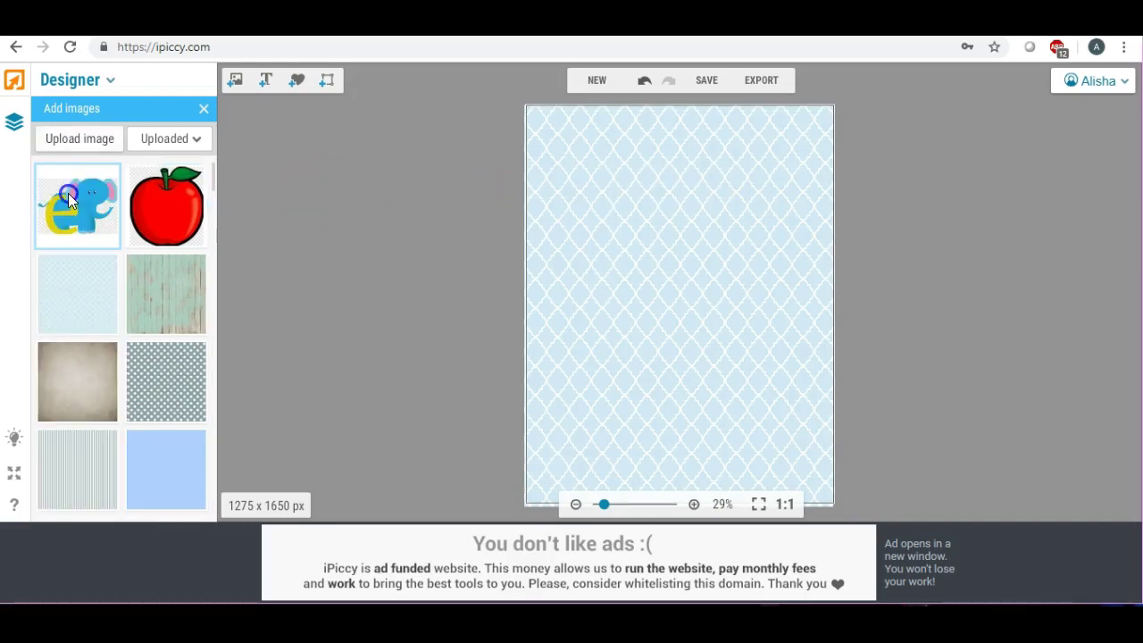
Place the elephant letter image on the patterned card and enlarge it to nearly the card's full width
left_click_drag(68, 192, 643, 279)
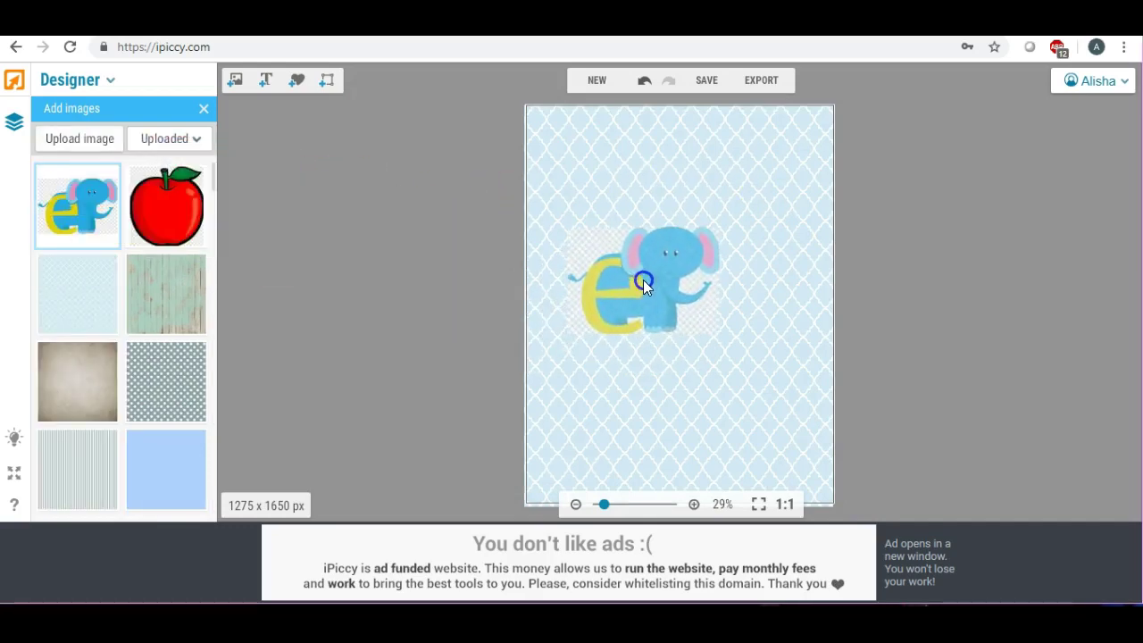
left_click(644, 283)
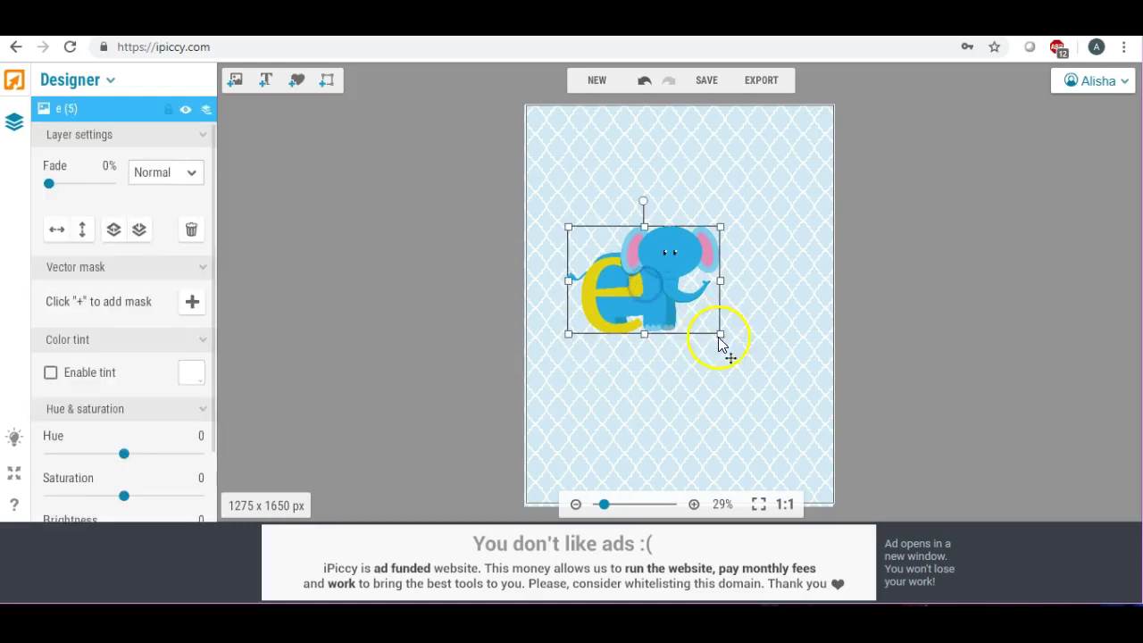
left_click_drag(721, 341, 917, 509)
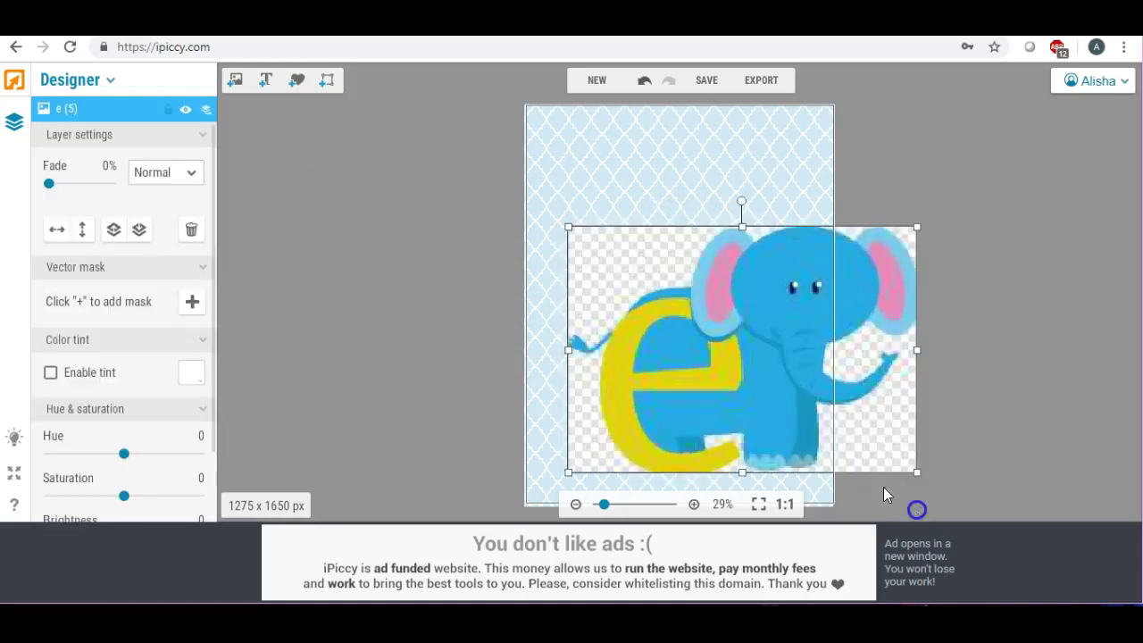
left_click_drag(725, 366, 674, 329)
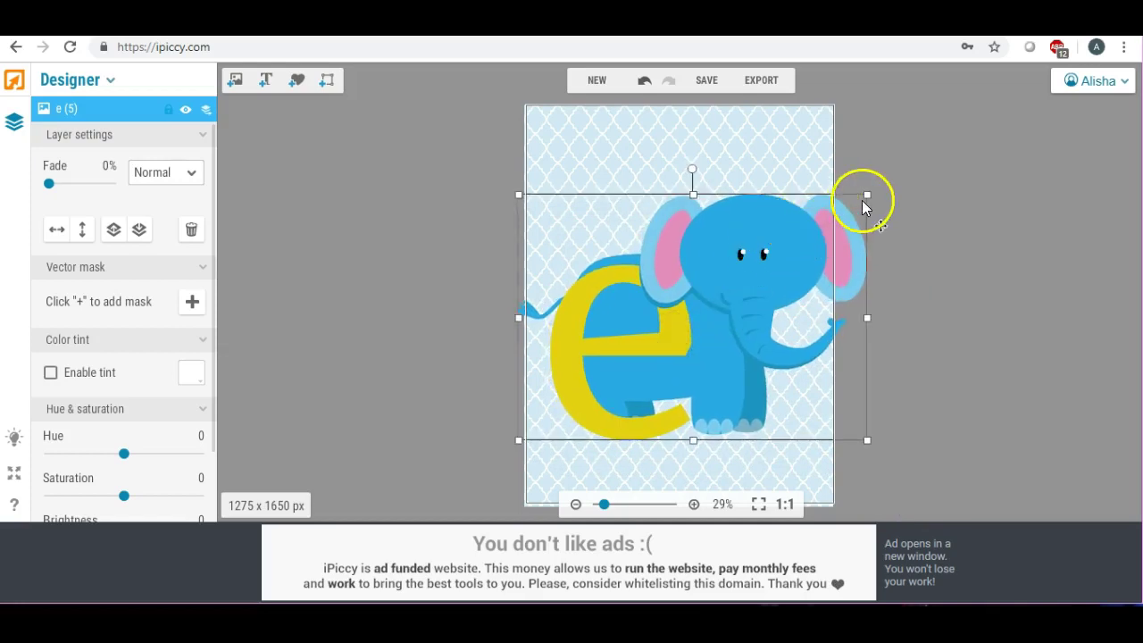
left_click_drag(867, 194, 813, 219)
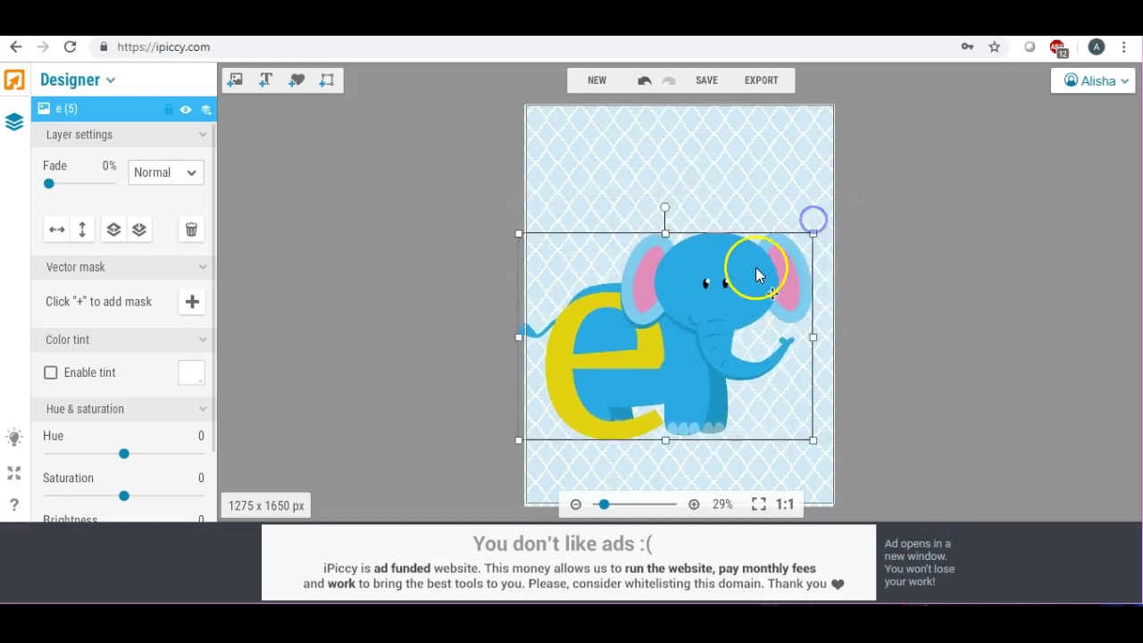
Move the elephant letter image down to the lower half of the card, leaving free space above it
left_click_drag(758, 265, 764, 226)
left_click(449, 239)
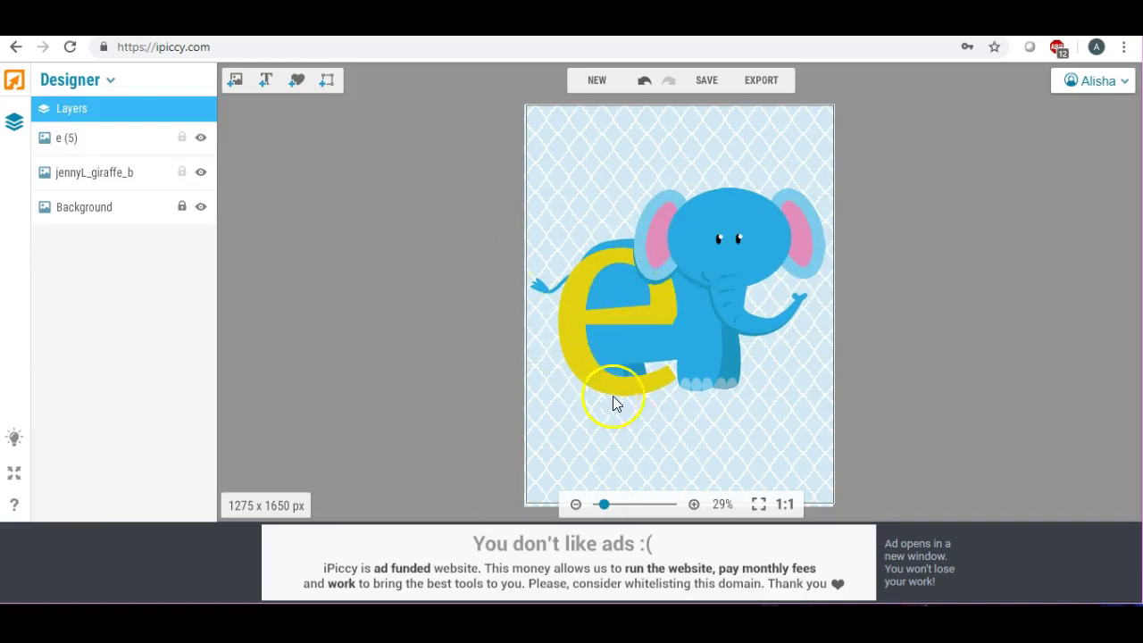
left_click_drag(689, 281, 676, 330)
left_click(653, 183)
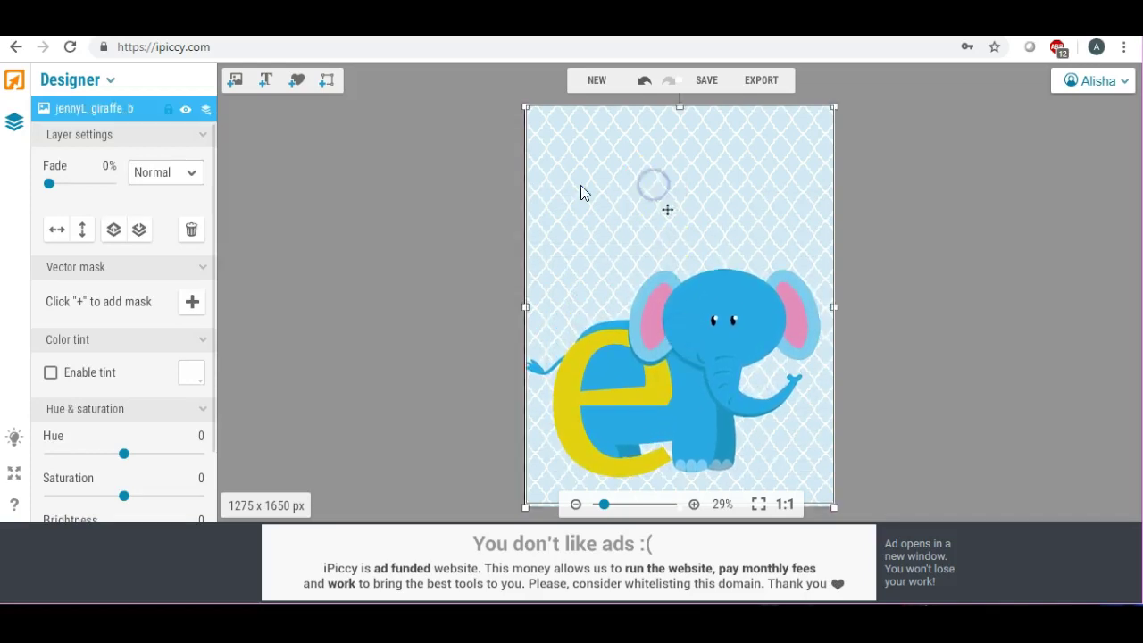
Add a text layer in the empty area above the elephant and change its text to "E"
left_click(266, 80)
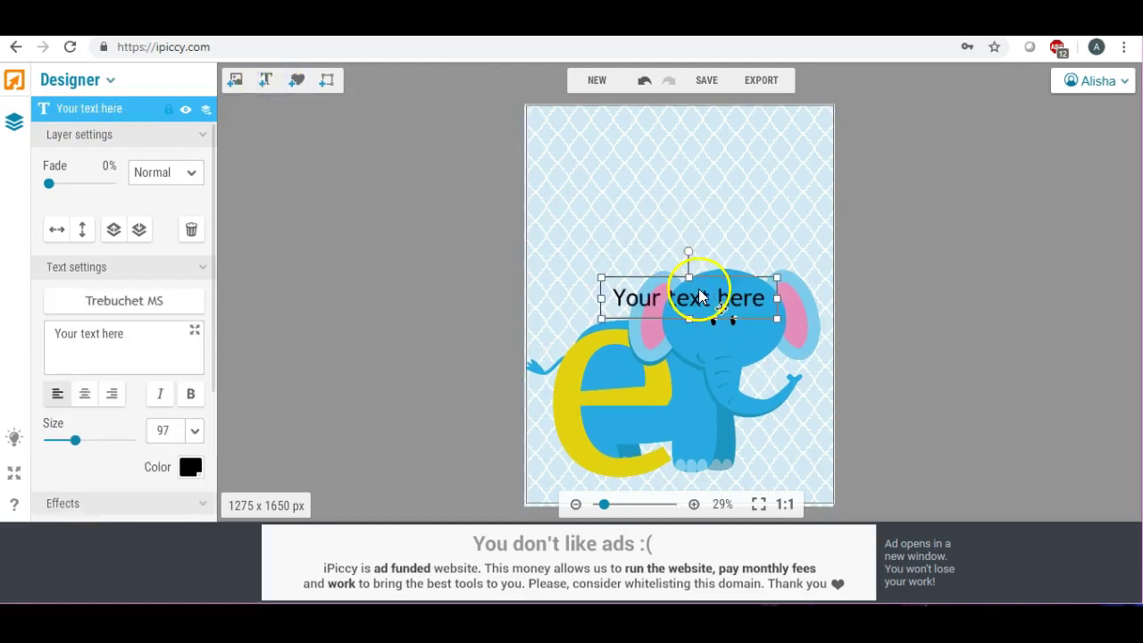
left_click_drag(689, 284, 681, 157)
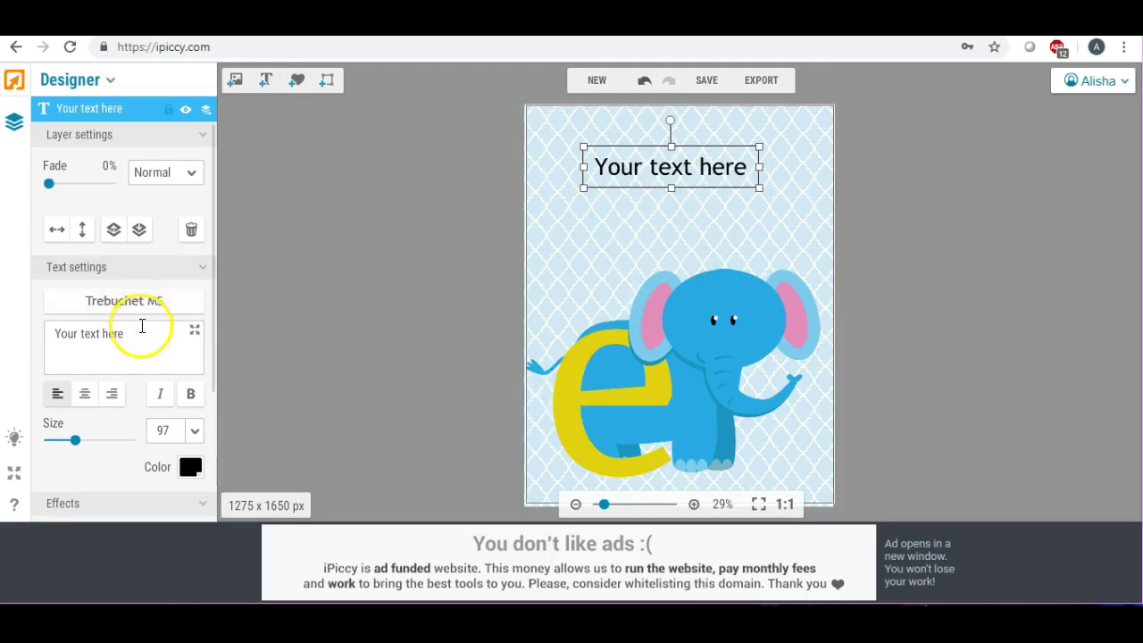
left_click_drag(139, 333, 23, 326)
type("E")
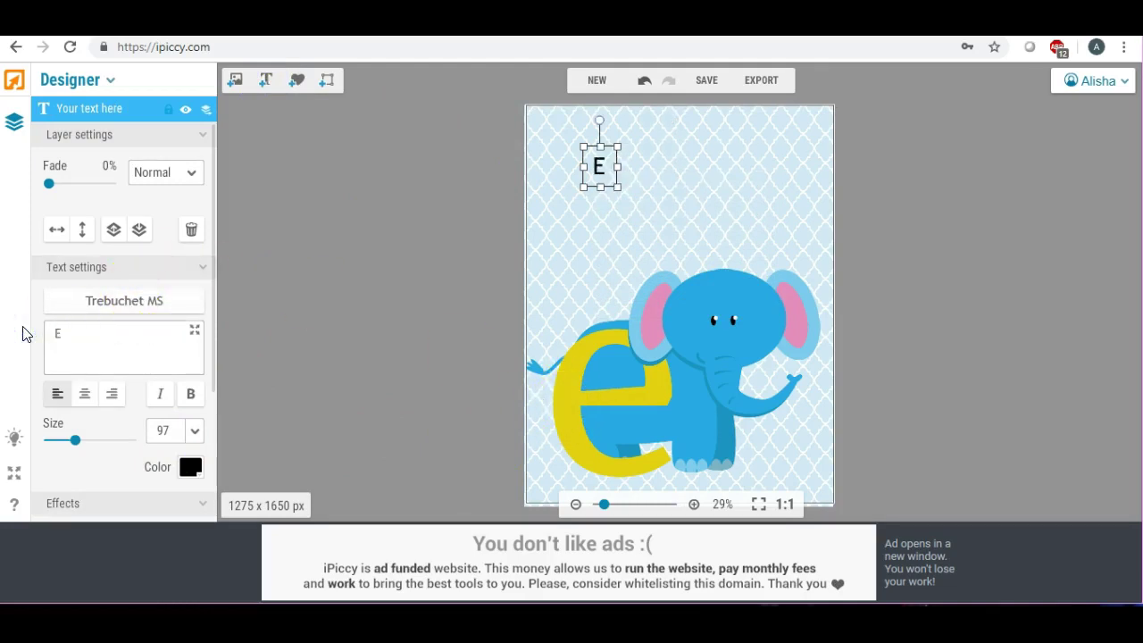
Set the letter E's text color to the yellow E8E523, resembling the elephant image's letter
left_click(191, 467)
left_click(303, 434)
left_click(344, 397)
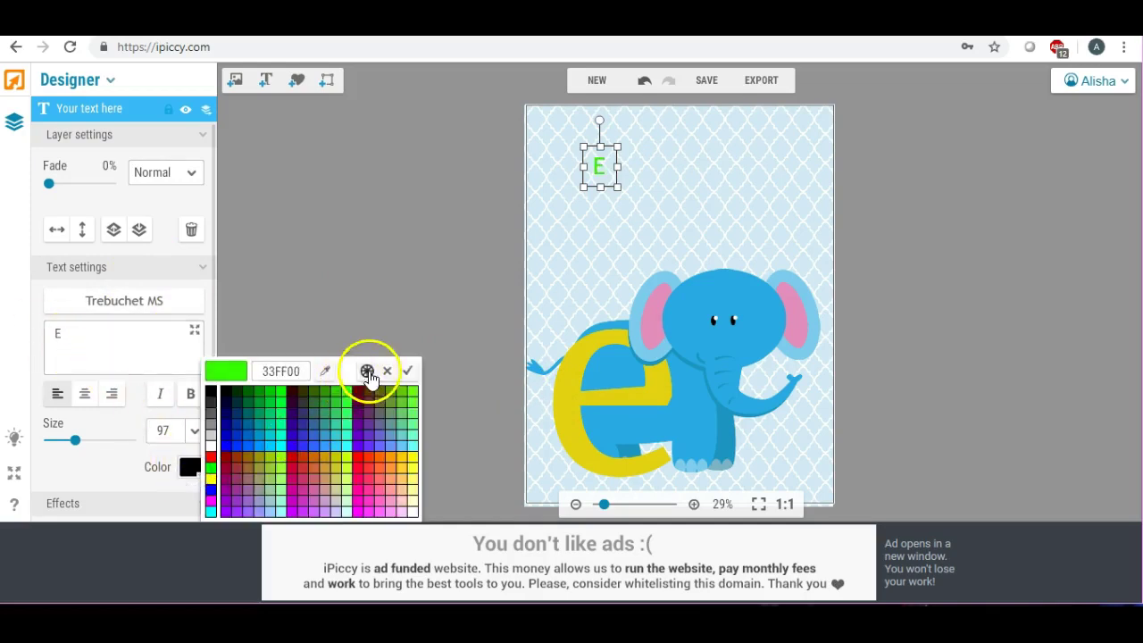
left_click(367, 370)
left_click(376, 493)
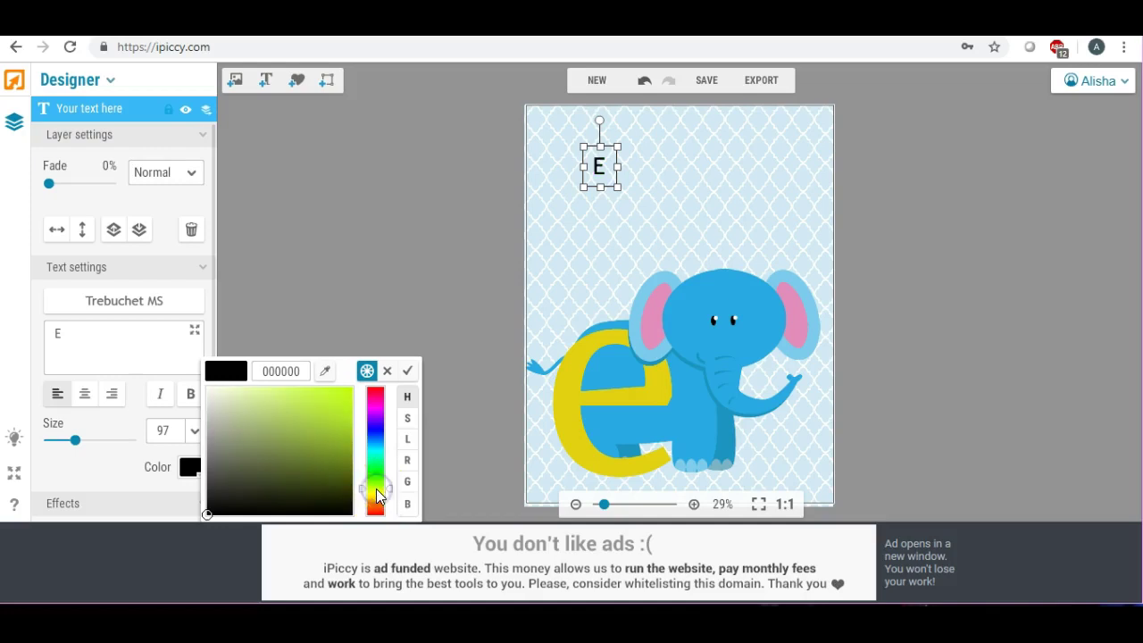
left_click(377, 498)
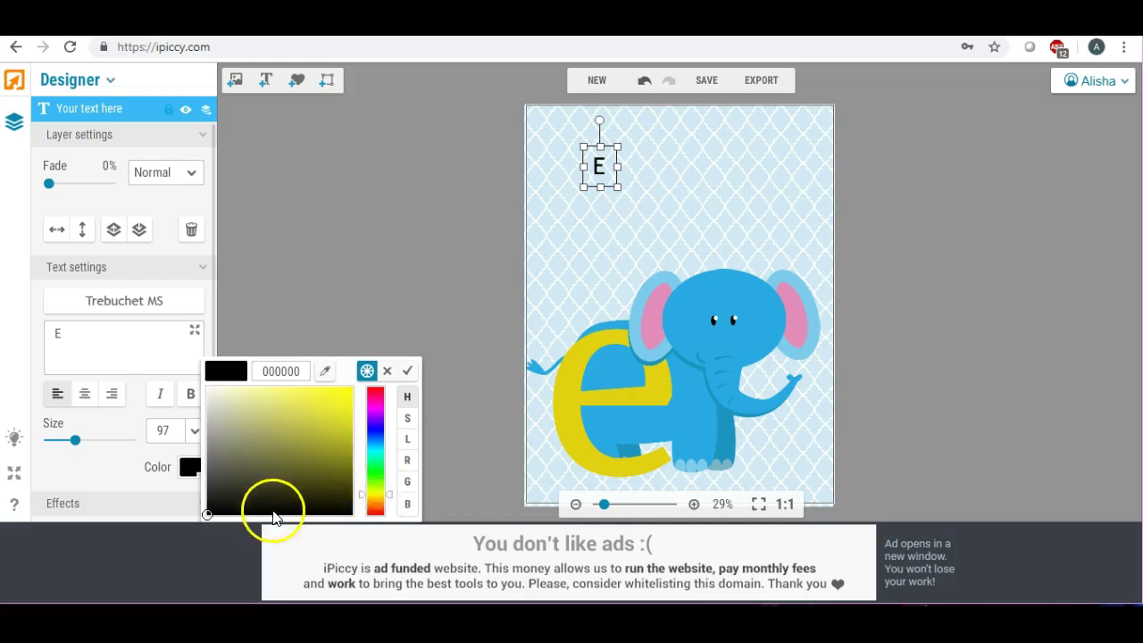
left_click(328, 414)
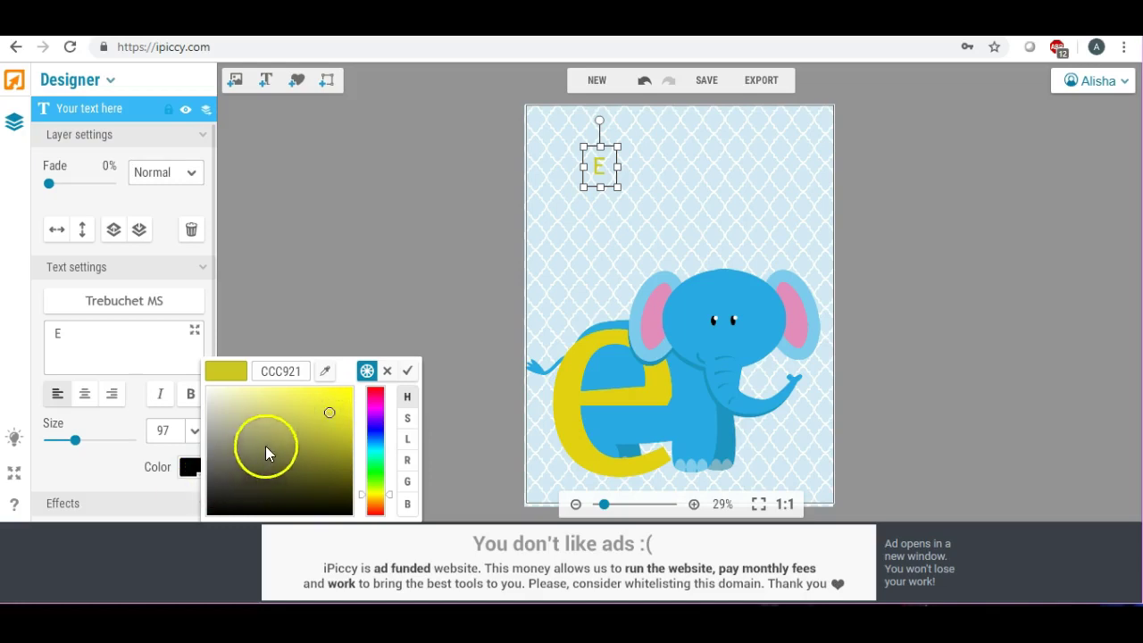
mouse_move(332, 414)
left_mouse_down()
mouse_move(329, 428)
mouse_move(331, 404)
left_mouse_up()
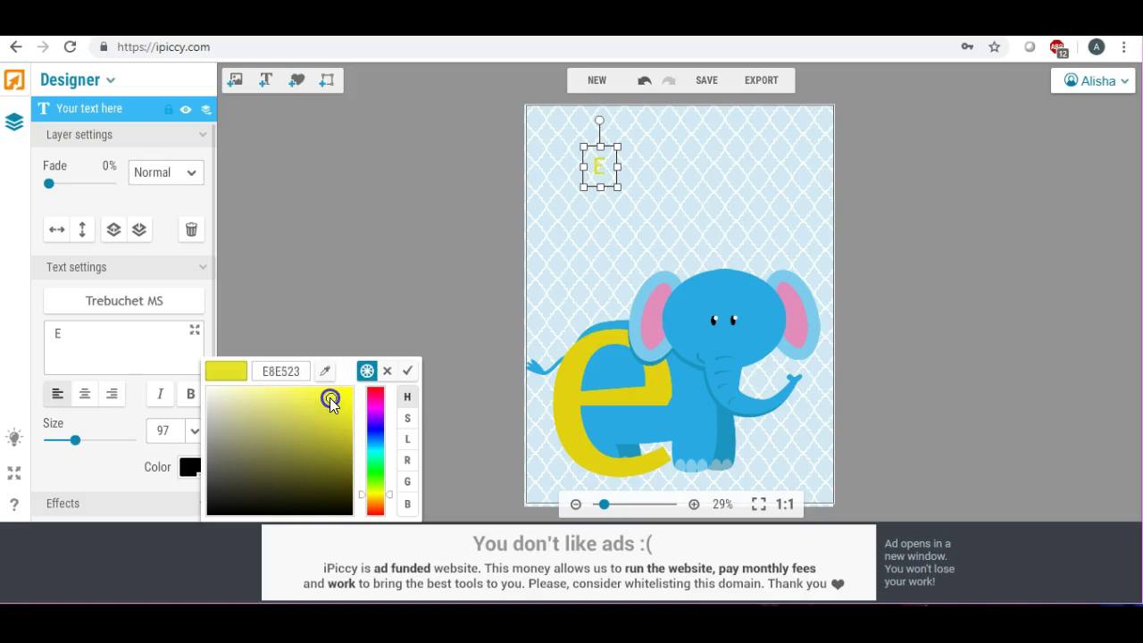
left_click(407, 371)
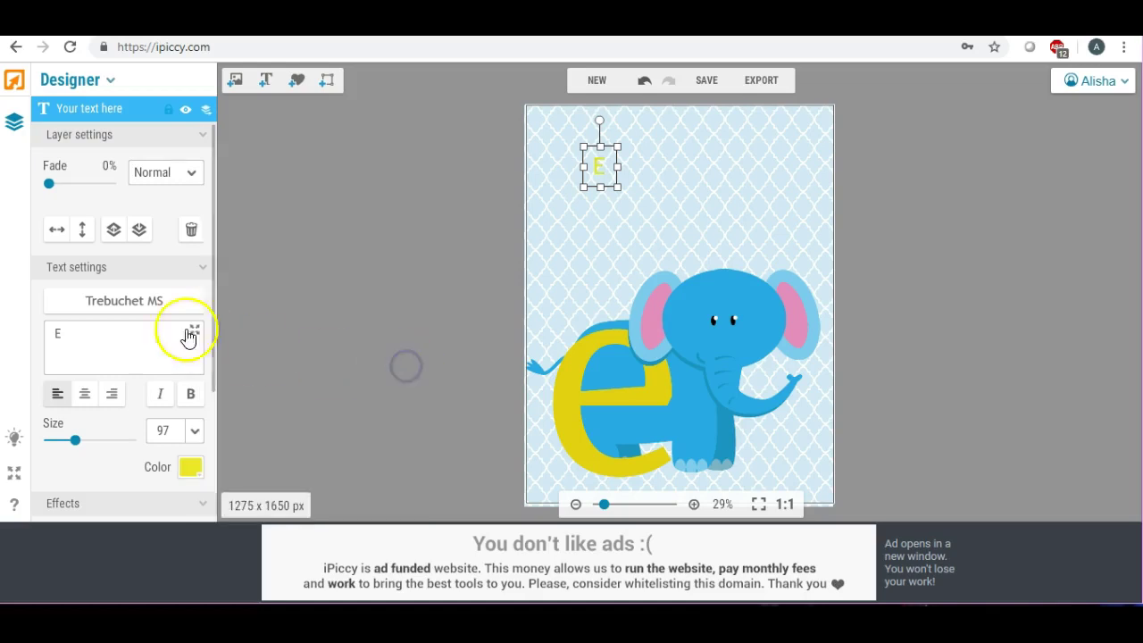
Change the letter E's font to the local font Arial and make it bold
left_click(134, 302)
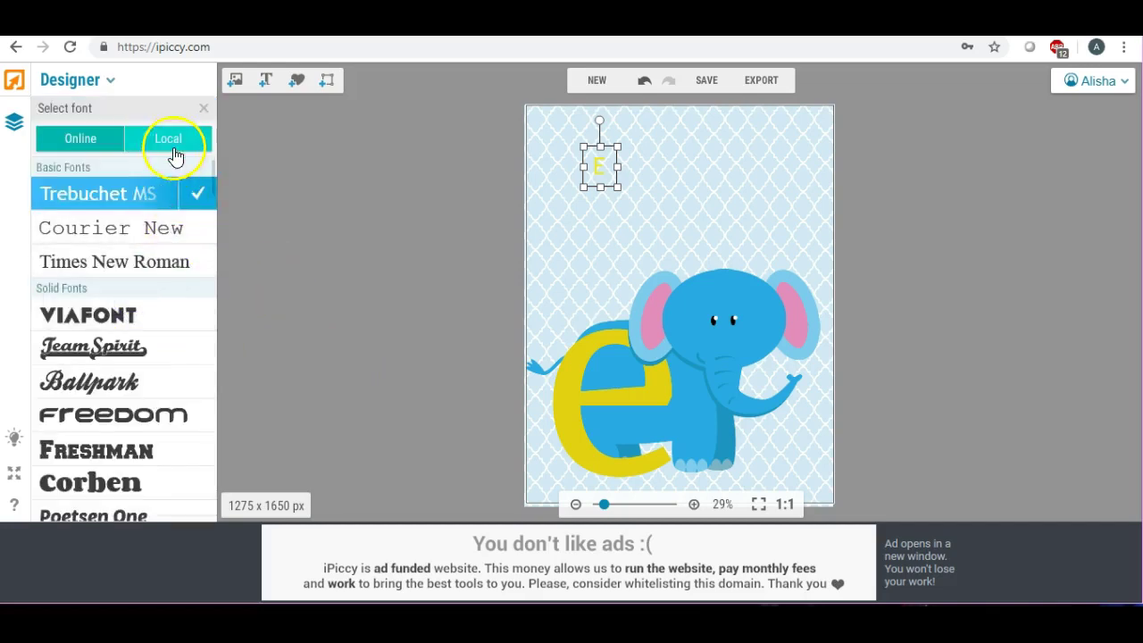
left_click(168, 138)
scroll(138, 286, "down", 1)
scroll(129, 298, "down", 3)
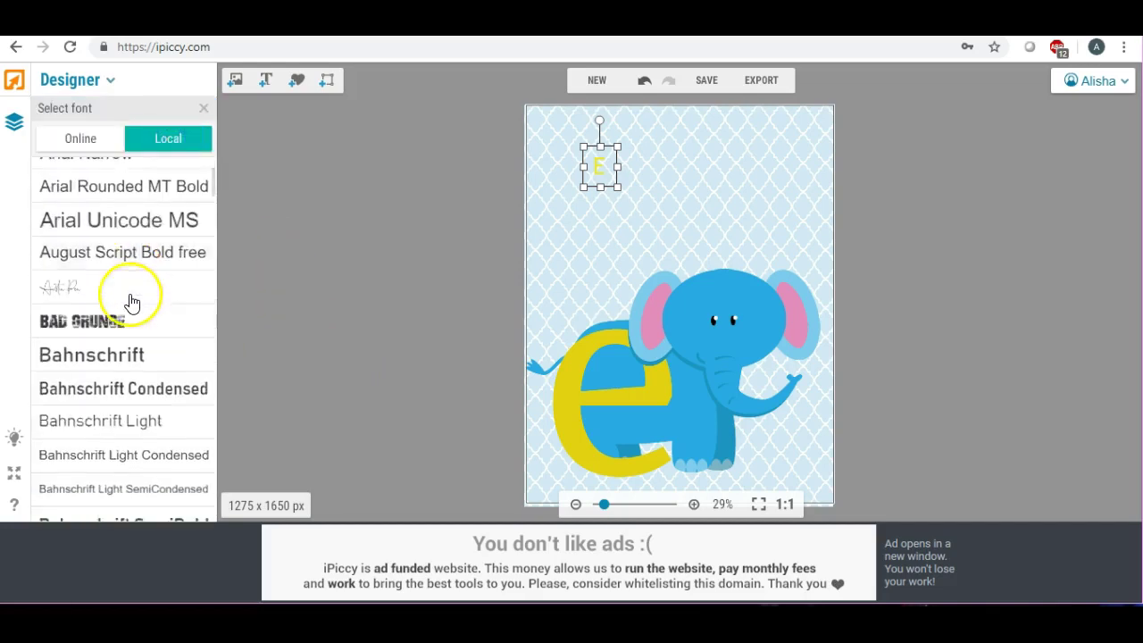
scroll(130, 301, "up", 3)
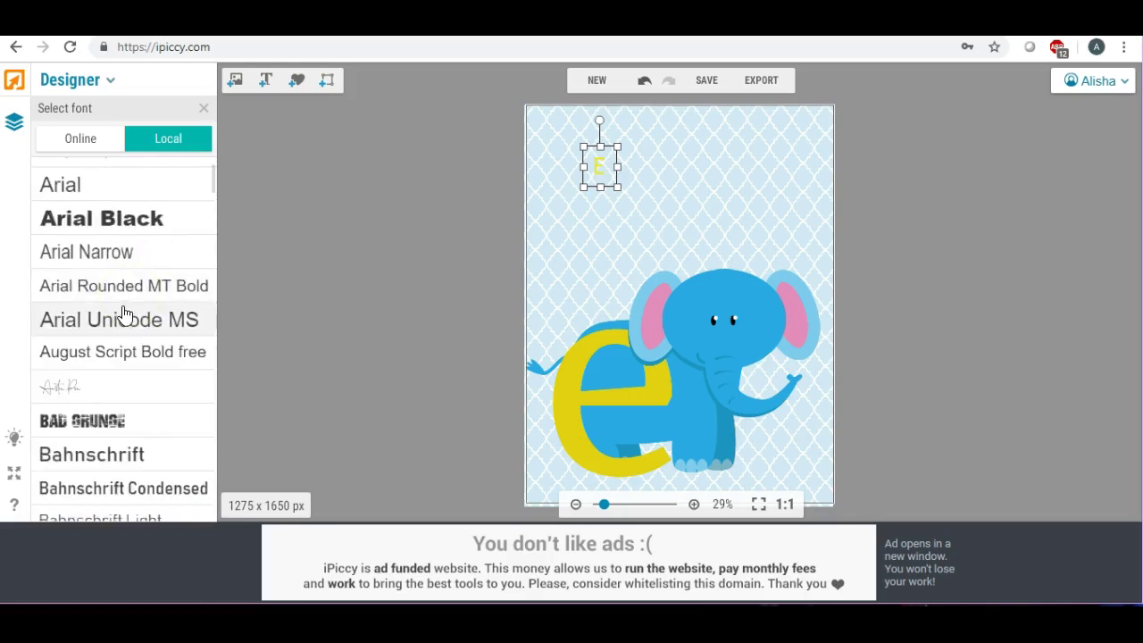
scroll(125, 314, "up", 2)
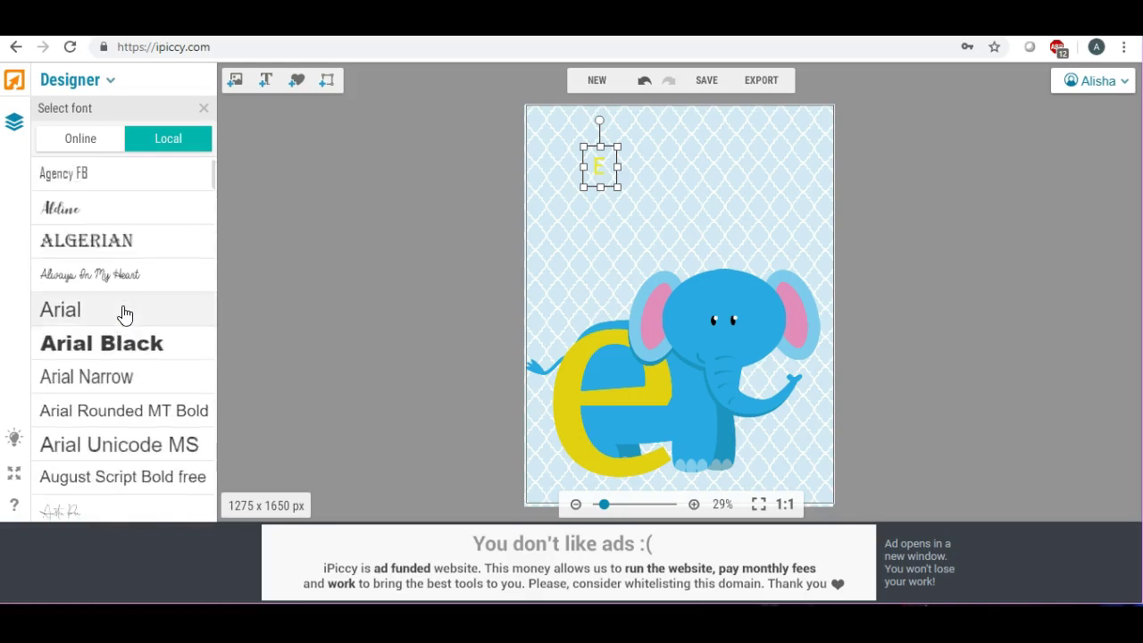
left_click(103, 314)
left_click(100, 313)
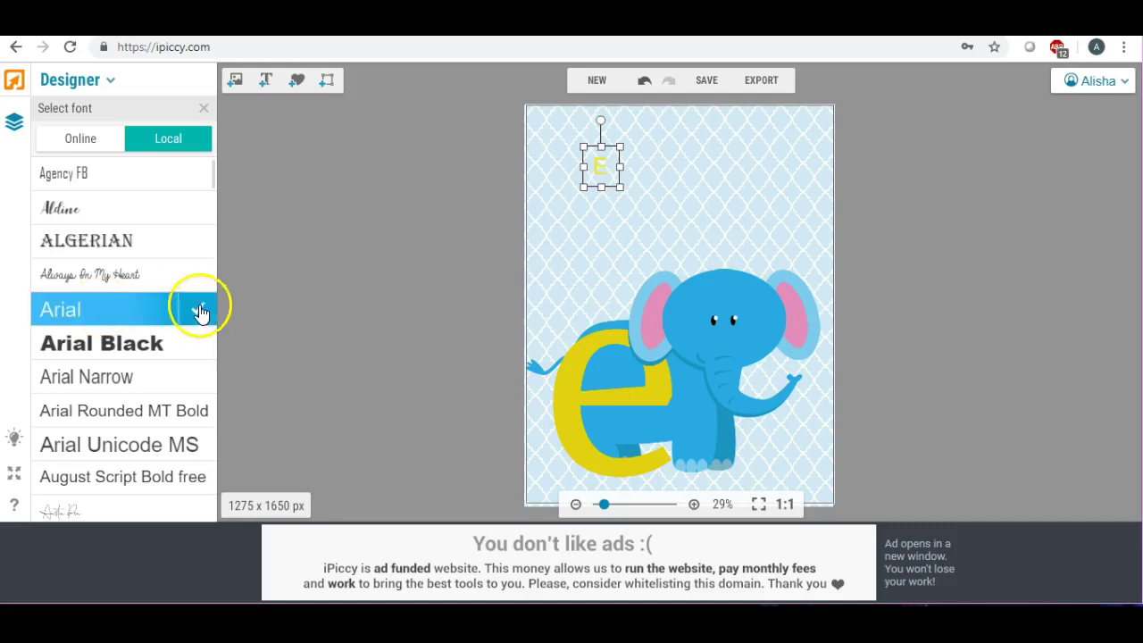
left_click(199, 308)
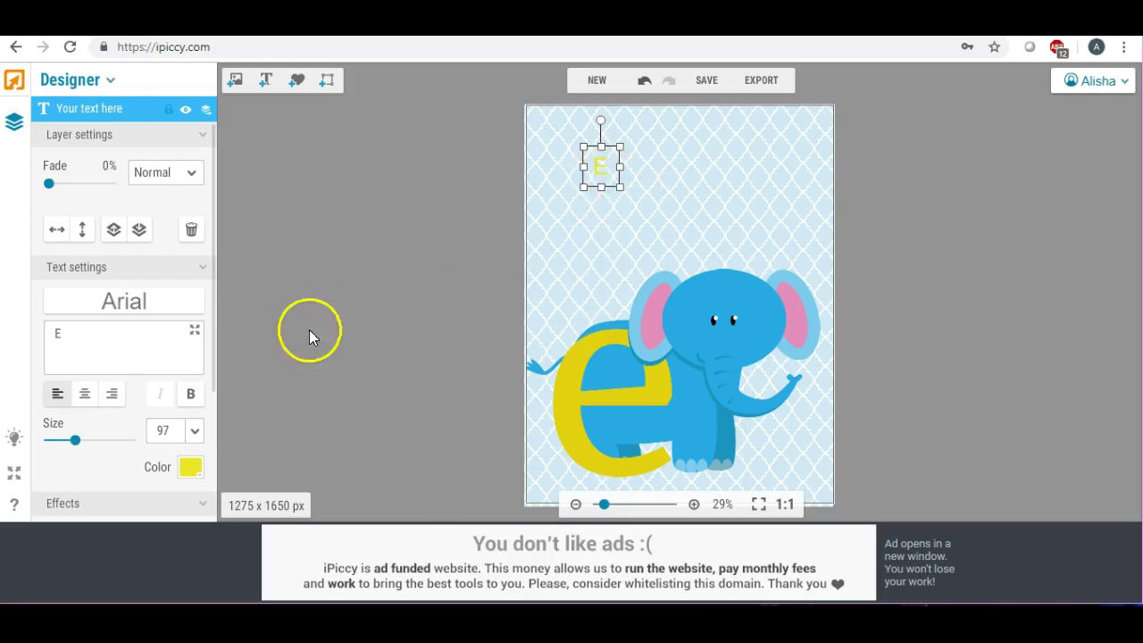
left_click(191, 394)
left_click(652, 198)
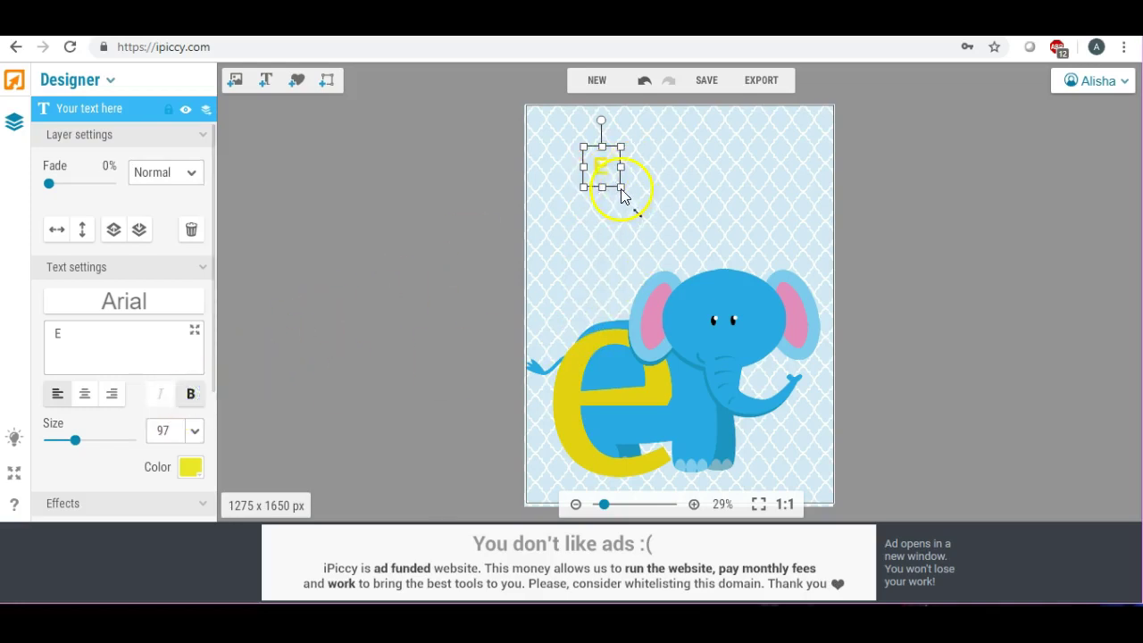
Enlarge the letter E to about size 626, stretch it wider and taller, and place it above the elephant
left_click_drag(621, 189, 919, 412)
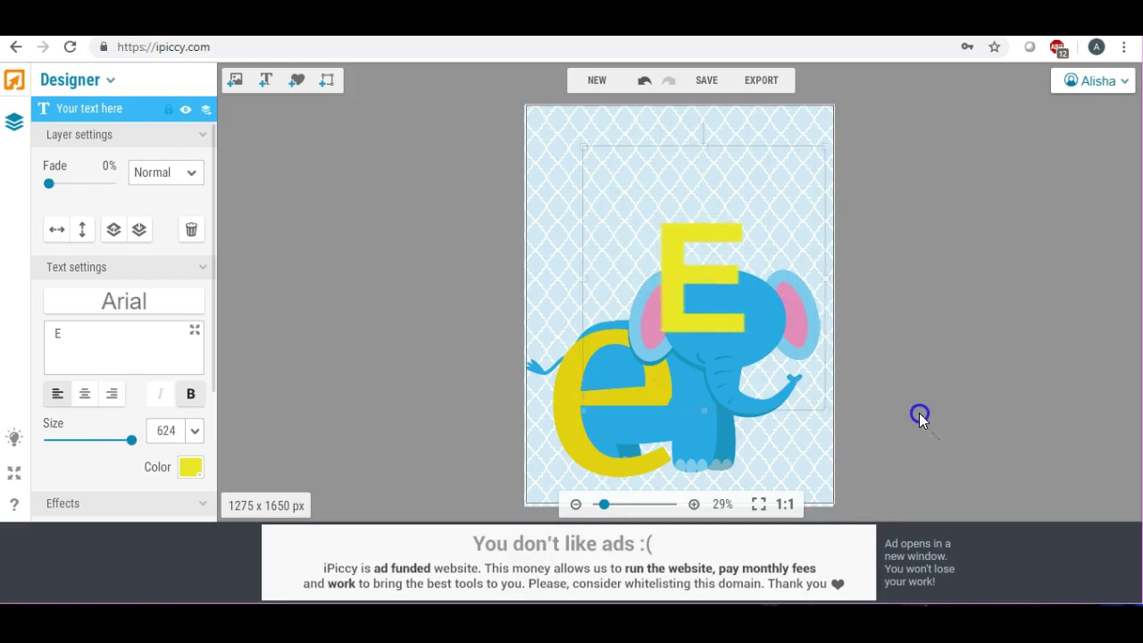
left_click(670, 150)
left_click_drag(671, 154, 671, 87)
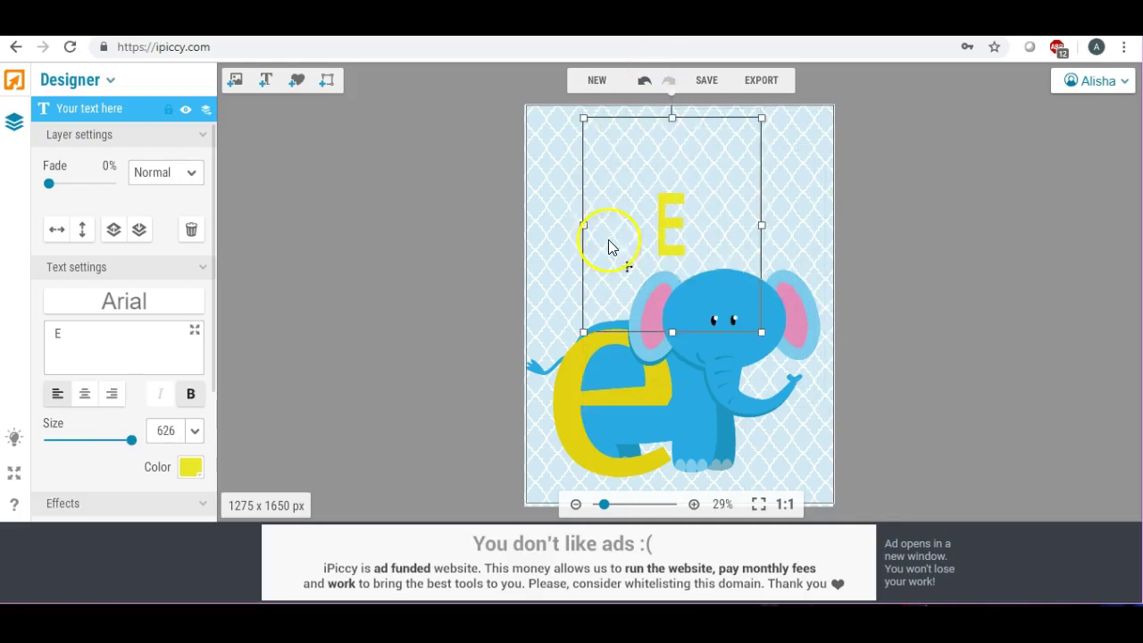
left_click_drag(586, 225, 214, 234)
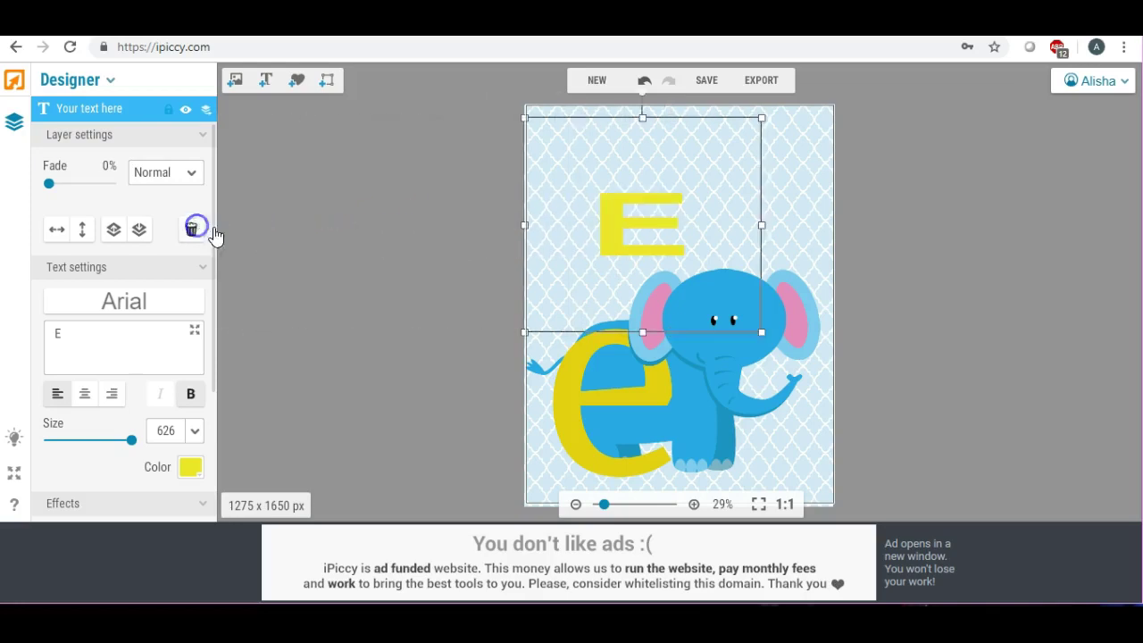
left_click_drag(660, 331, 643, 504)
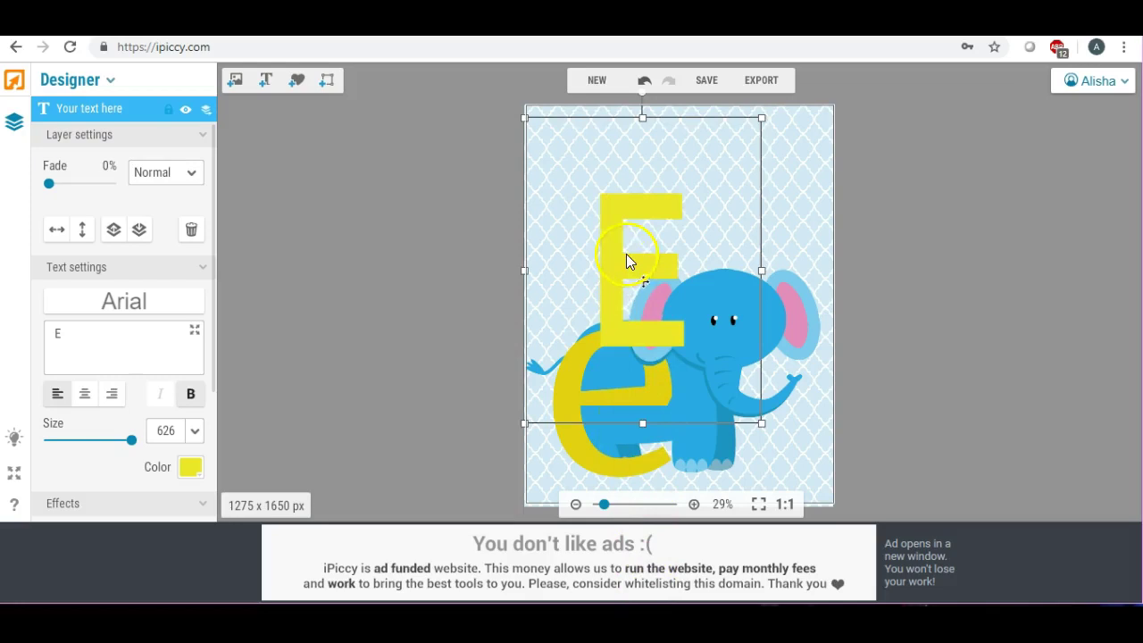
left_click_drag(626, 253, 656, 175)
left_click(439, 203)
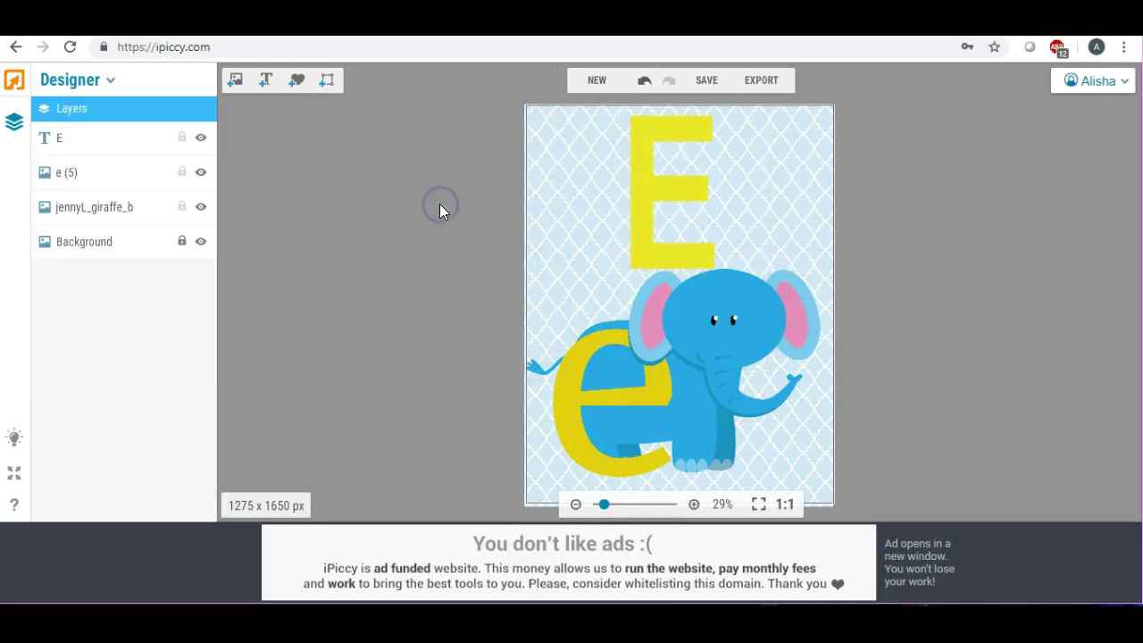
Shorten the letter E slightly and nudge it down so it sits just above the elephant's head
left_click(685, 184)
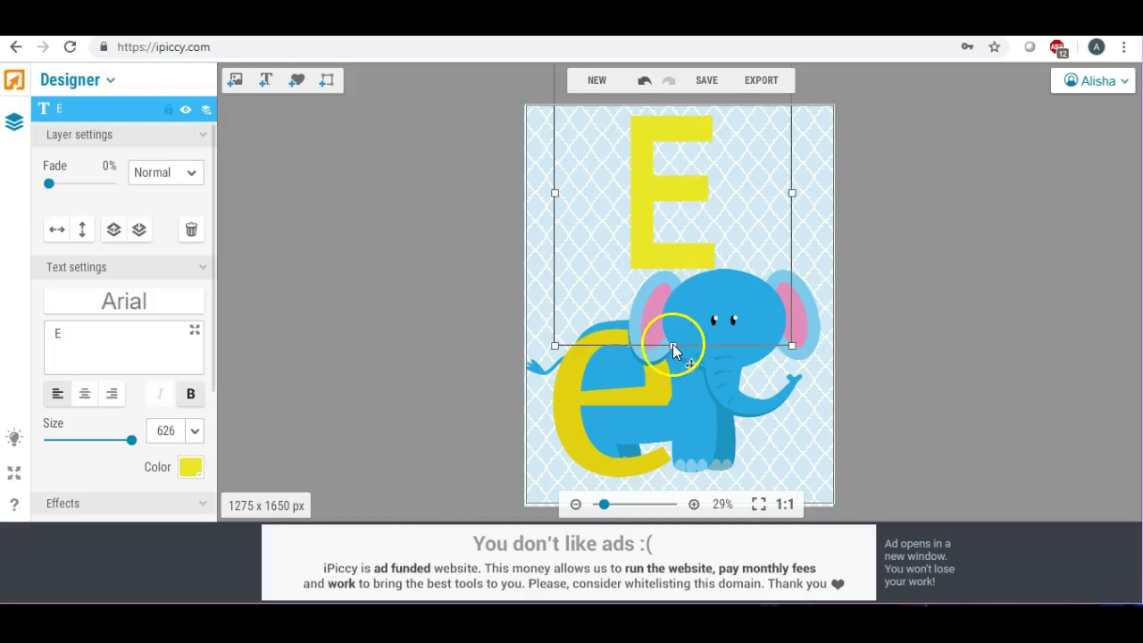
left_click_drag(673, 344, 672, 336)
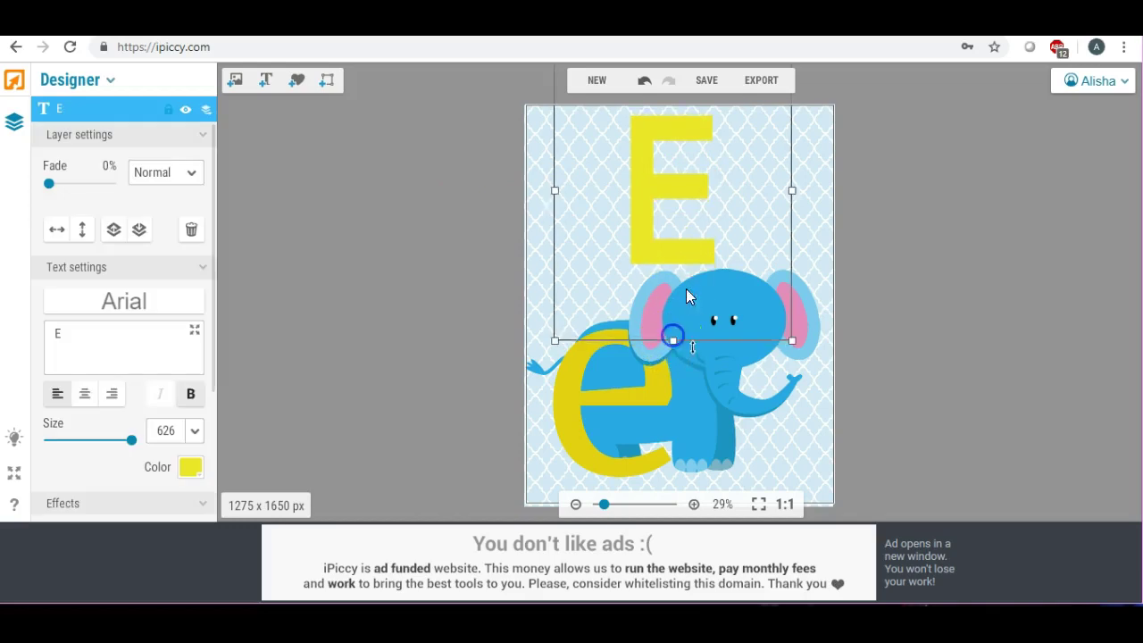
left_click_drag(675, 198, 676, 202)
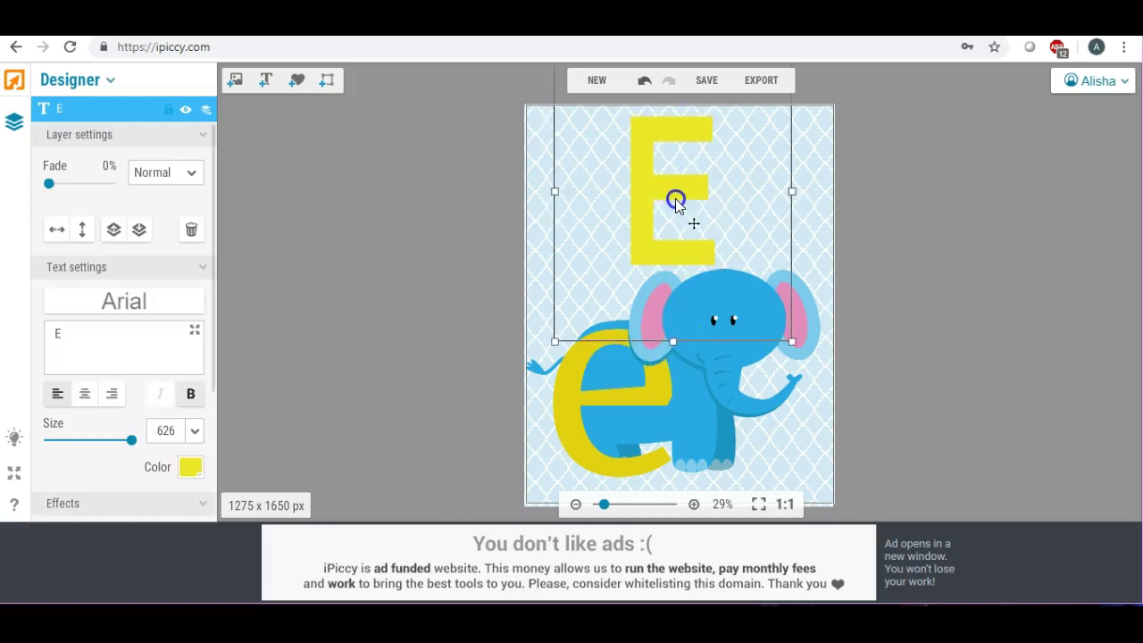
left_click(487, 211)
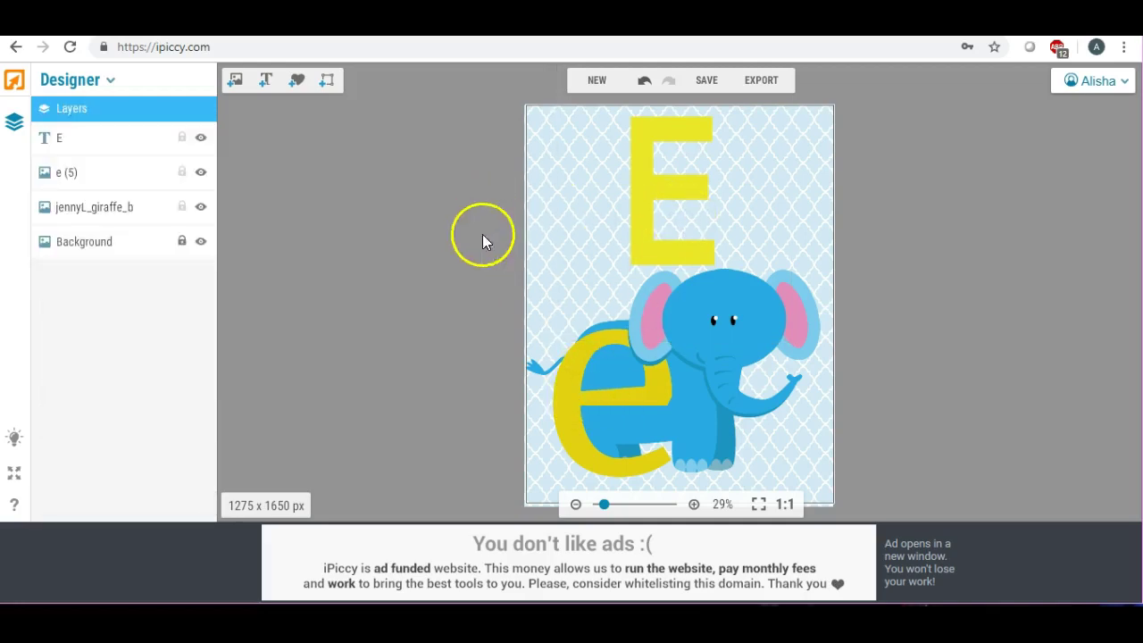
Delete the letter E, the elephant image and the light blue pattern, leaving only the white background
left_click(663, 239)
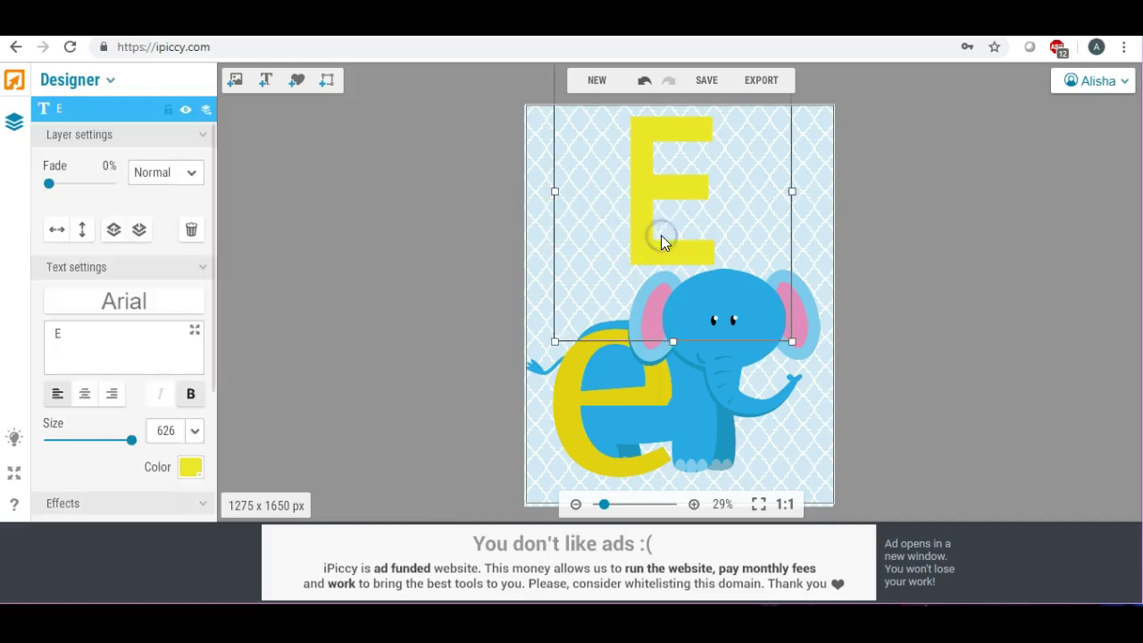
key("Delete")
left_click(625, 369)
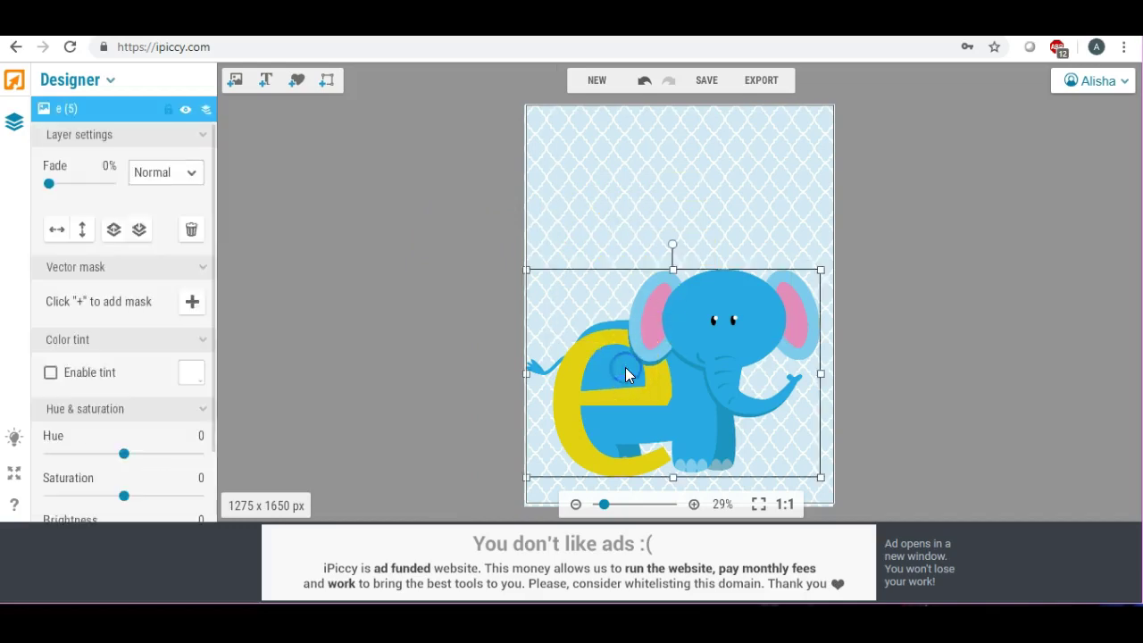
key("Delete")
left_click(627, 339)
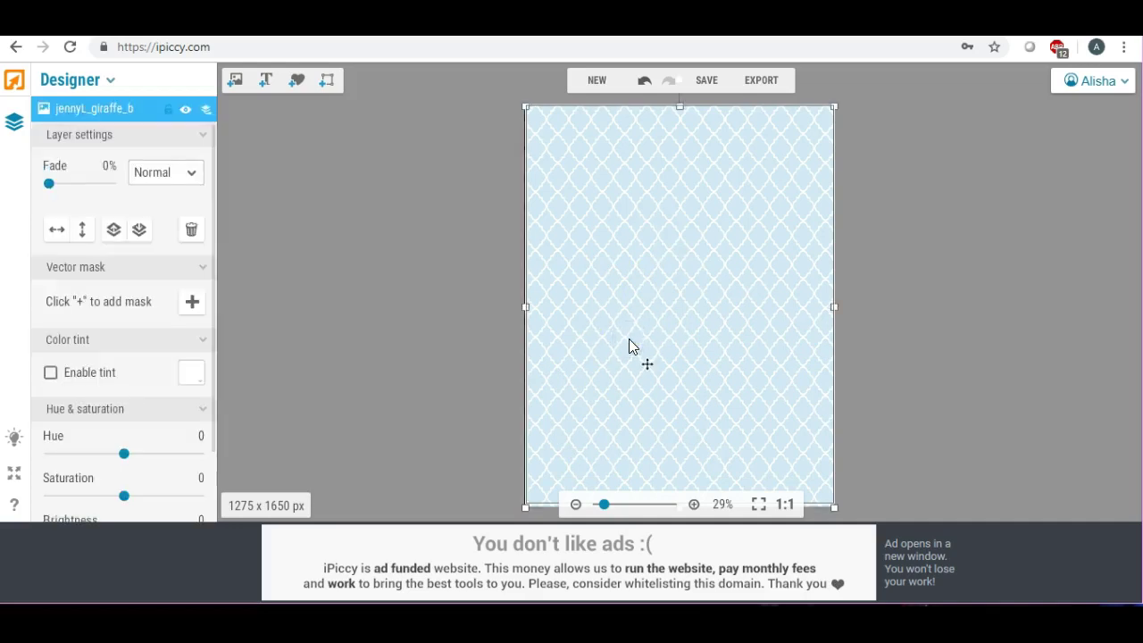
key("Delete")
Place the uploaded diagonal pastel rainbow stripe image on the blank card and select it
left_click(235, 80)
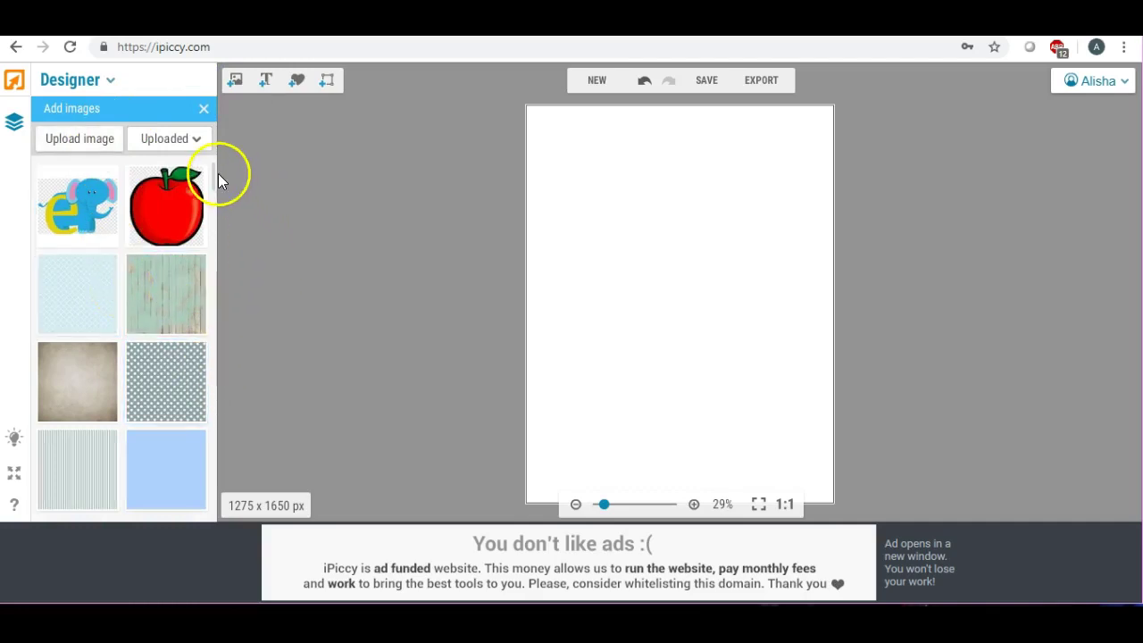
scroll(214, 175, "down", 2)
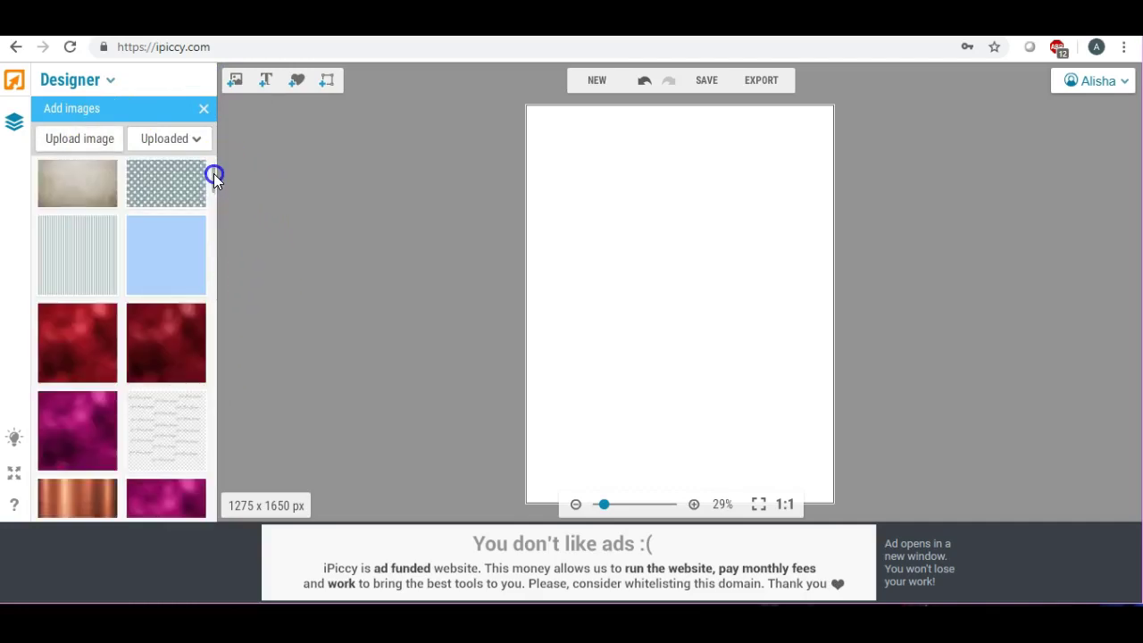
scroll(213, 172, "up", 2)
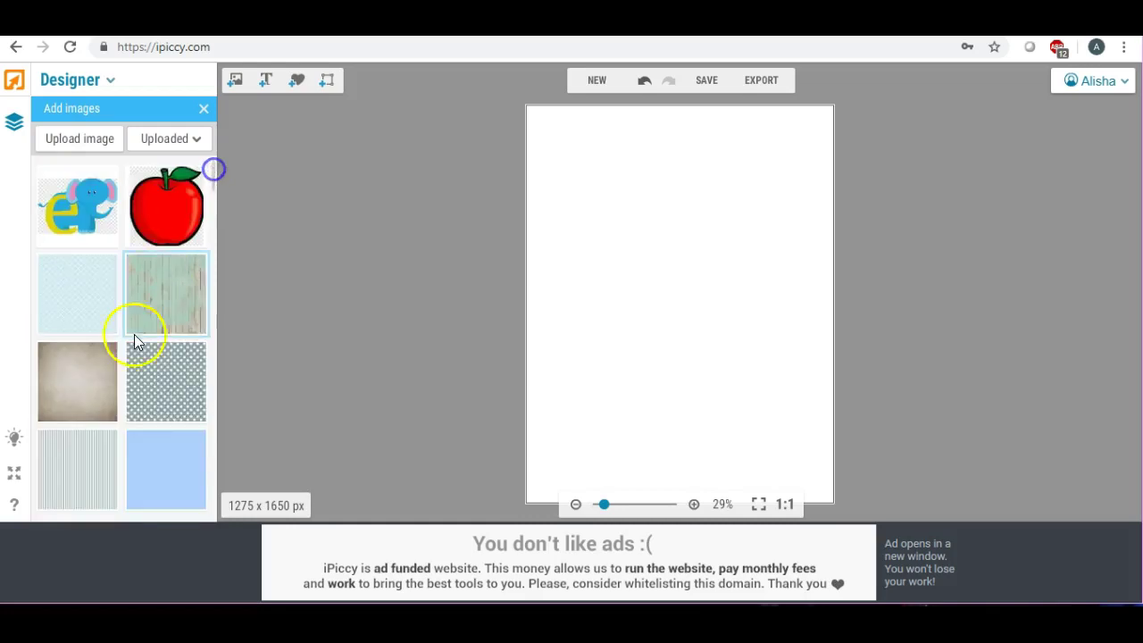
scroll(71, 188, "up", 1)
left_click_drag(70, 188, 645, 235)
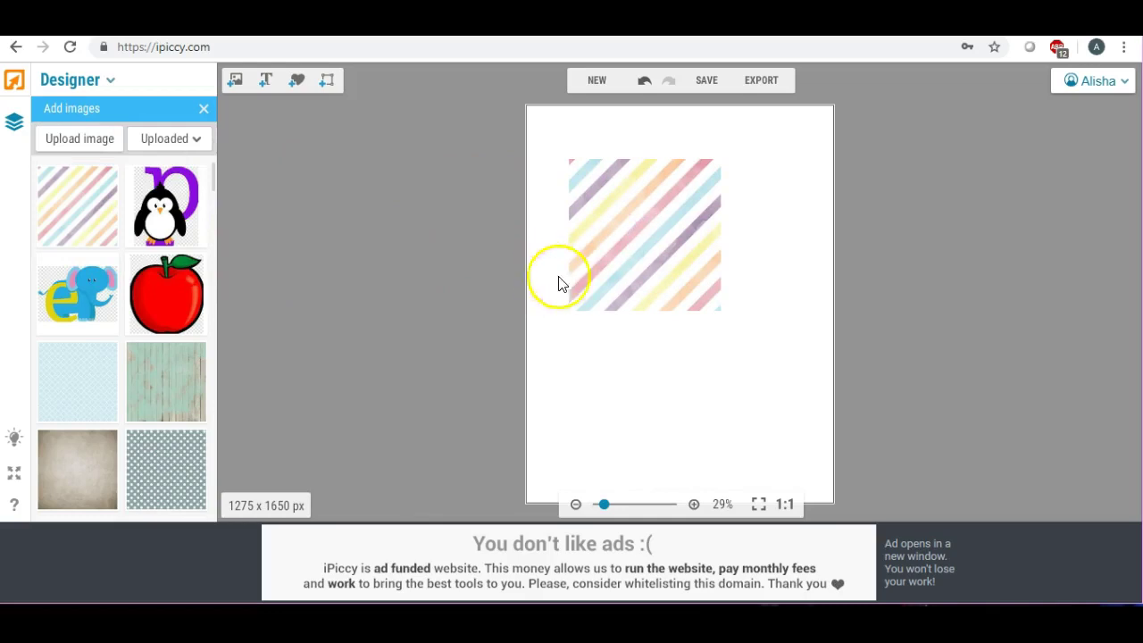
left_click(606, 262)
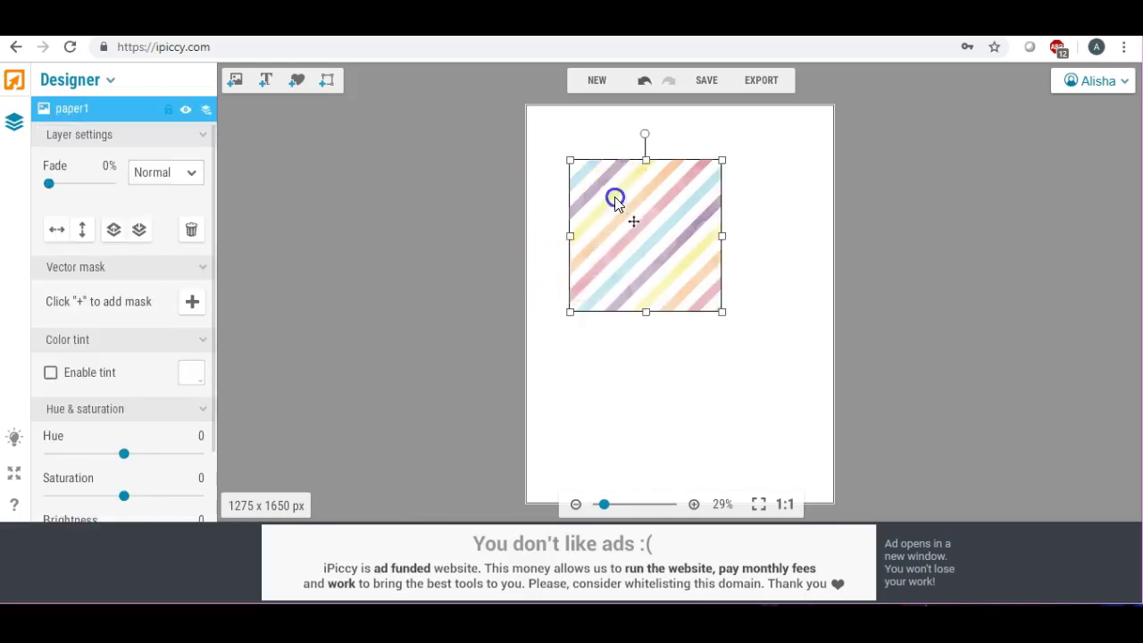
Stretch the pastel rainbow stripe image to fill the entire card and set its fade to 41%
left_click_drag(615, 197, 573, 149)
left_click_drag(680, 186, 836, 184)
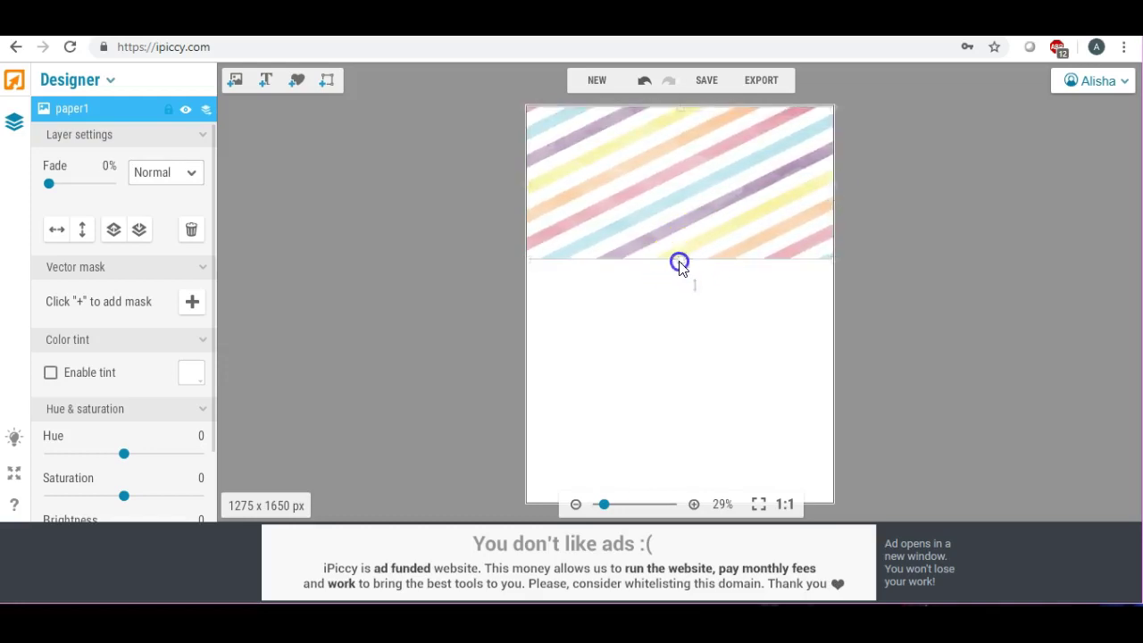
left_click_drag(678, 262, 663, 504)
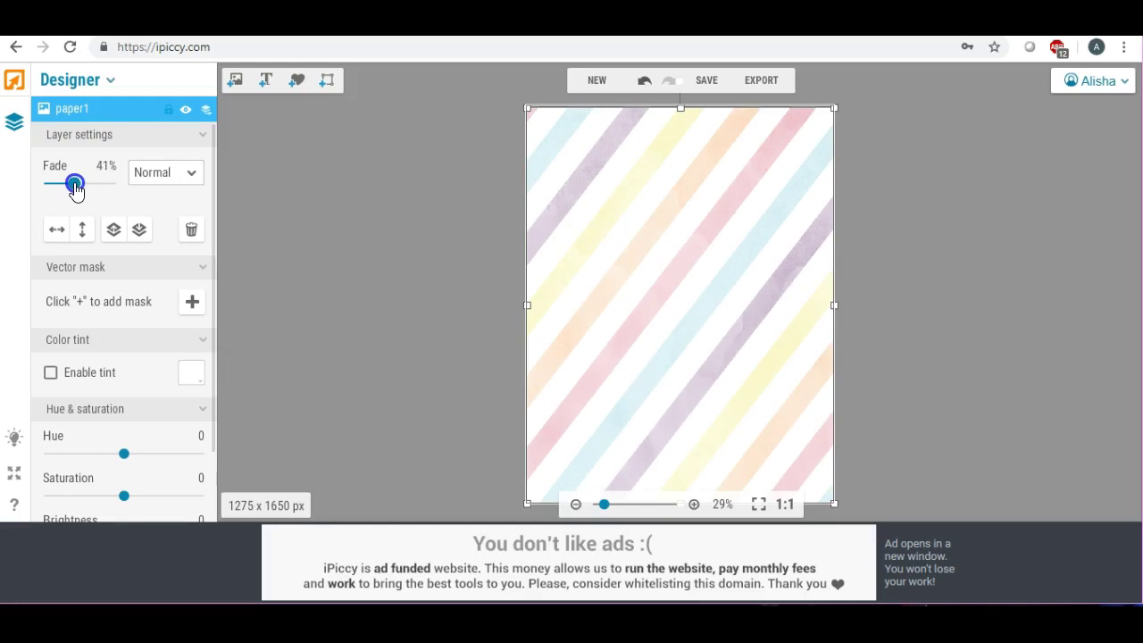
left_click(349, 176)
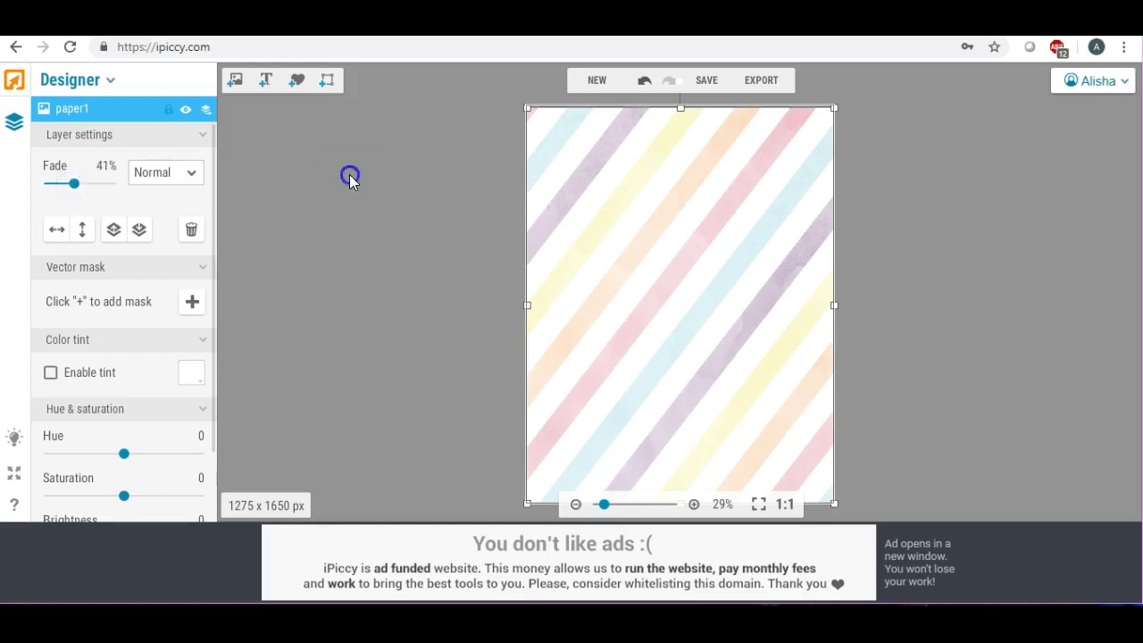
Add the uploaded purple letter p with penguin image to the card and enlarge it to about two thirds of the card's width
left_click(235, 83)
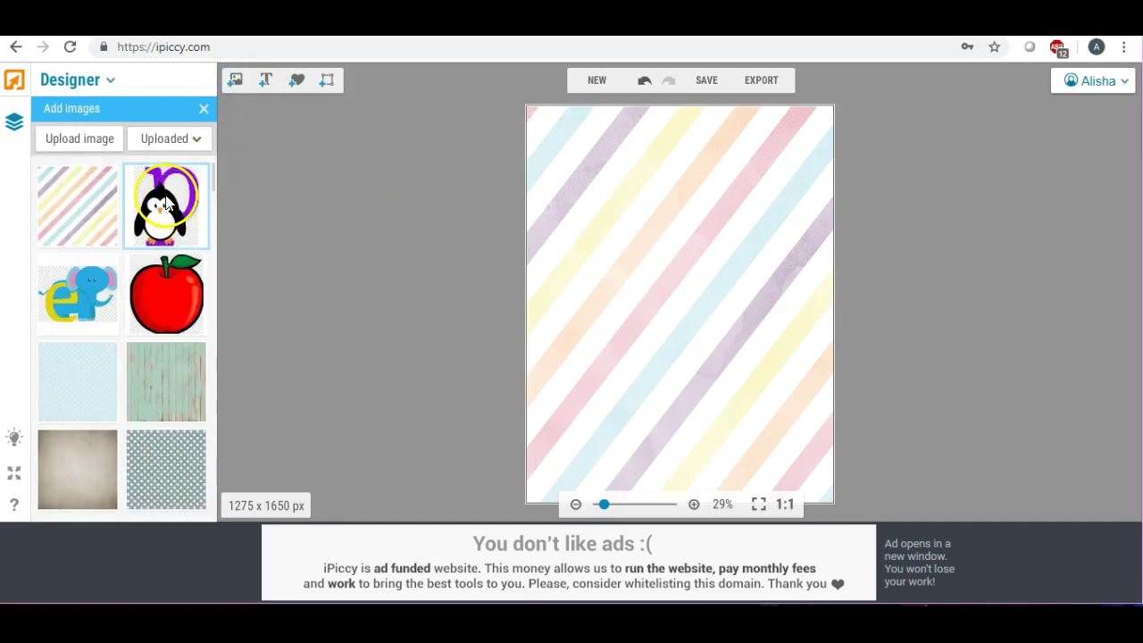
left_click_drag(195, 205, 660, 331)
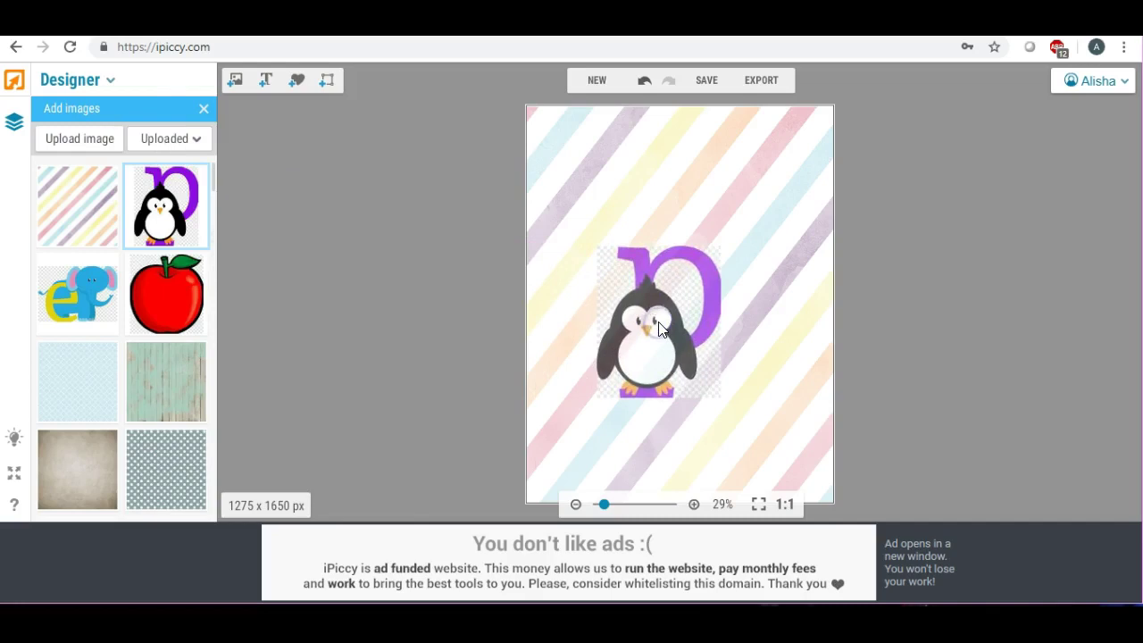
left_click(661, 330)
left_click_drag(726, 393, 716, 394)
left_click_drag(660, 337, 625, 284)
left_click_drag(670, 343, 816, 447)
left_click(670, 297)
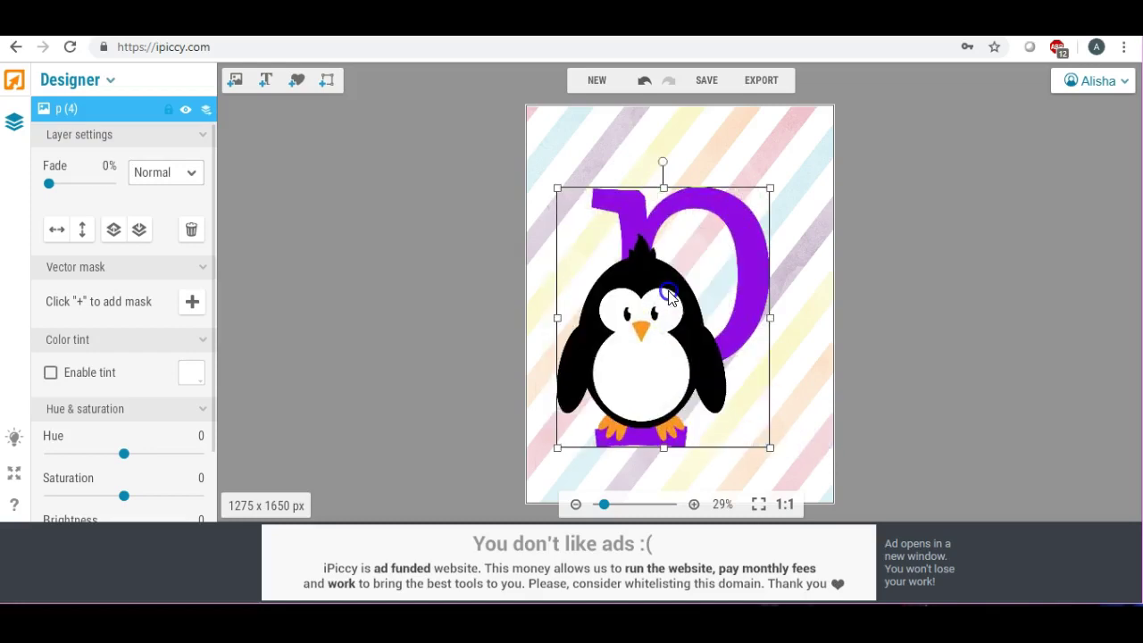
Move the penguin image down near the card's bottom edge, shrink it slightly and center it horizontally
left_click_drag(669, 298, 697, 340)
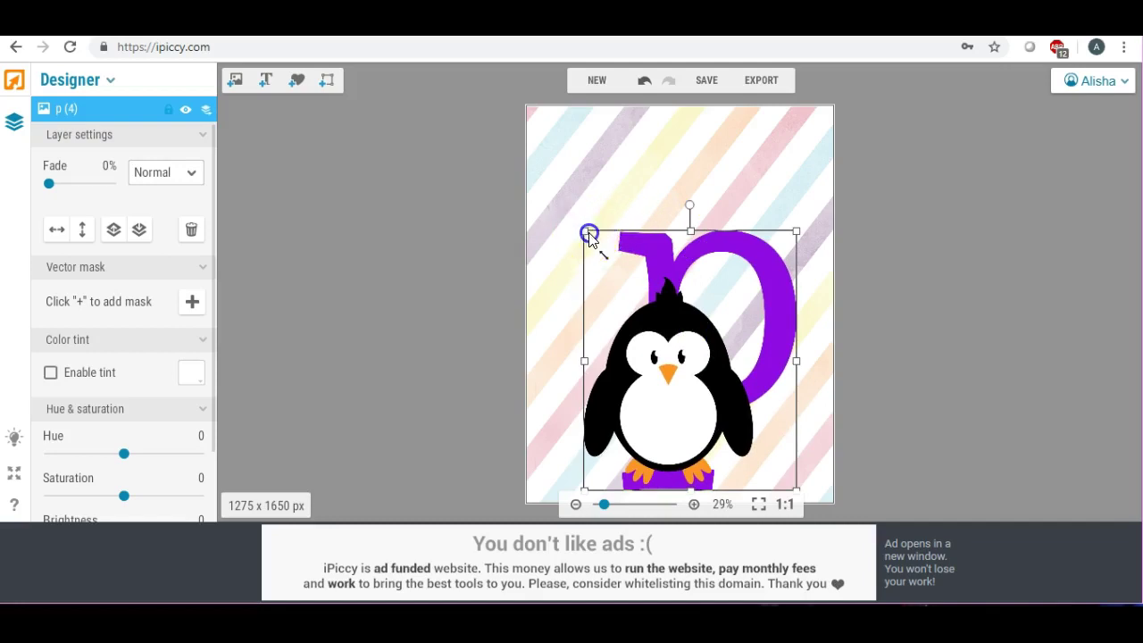
left_click_drag(589, 234, 597, 244)
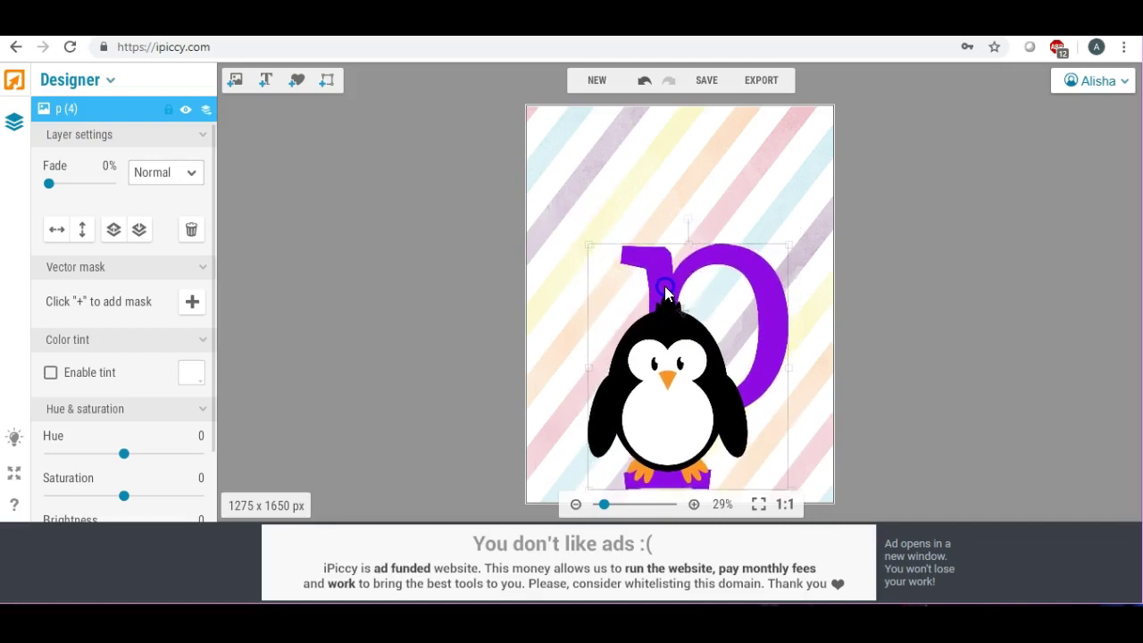
left_click_drag(666, 293, 662, 299)
left_click(575, 505)
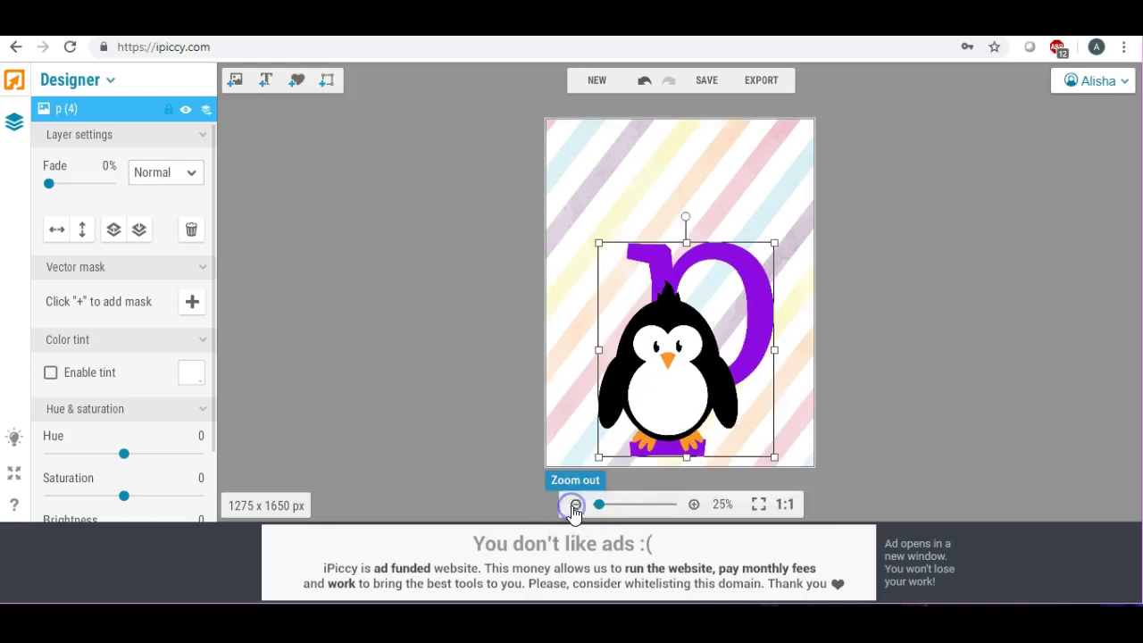
left_click_drag(702, 344, 705, 337)
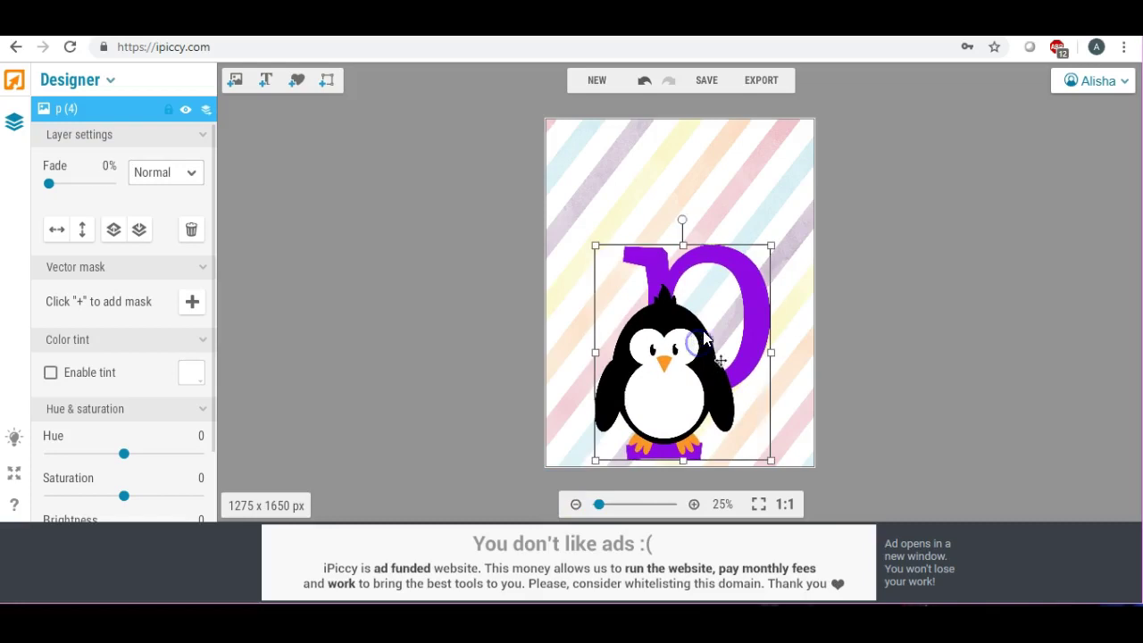
left_click(572, 292)
left_click(627, 177)
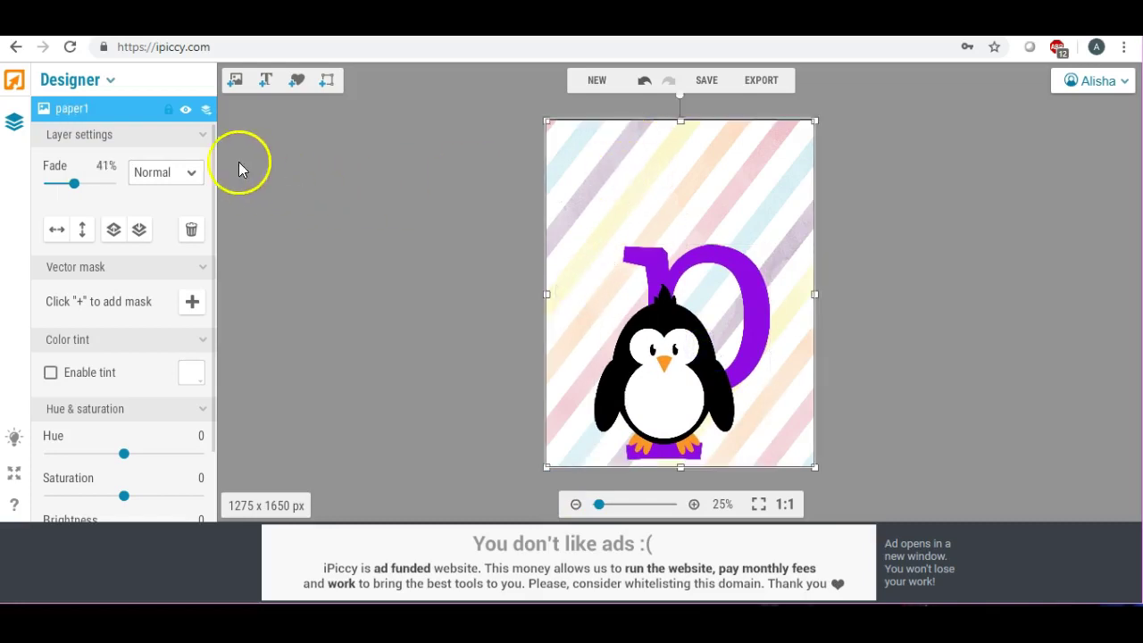
Add a text layer reading "P" on the striped area above the penguin
left_click(265, 80)
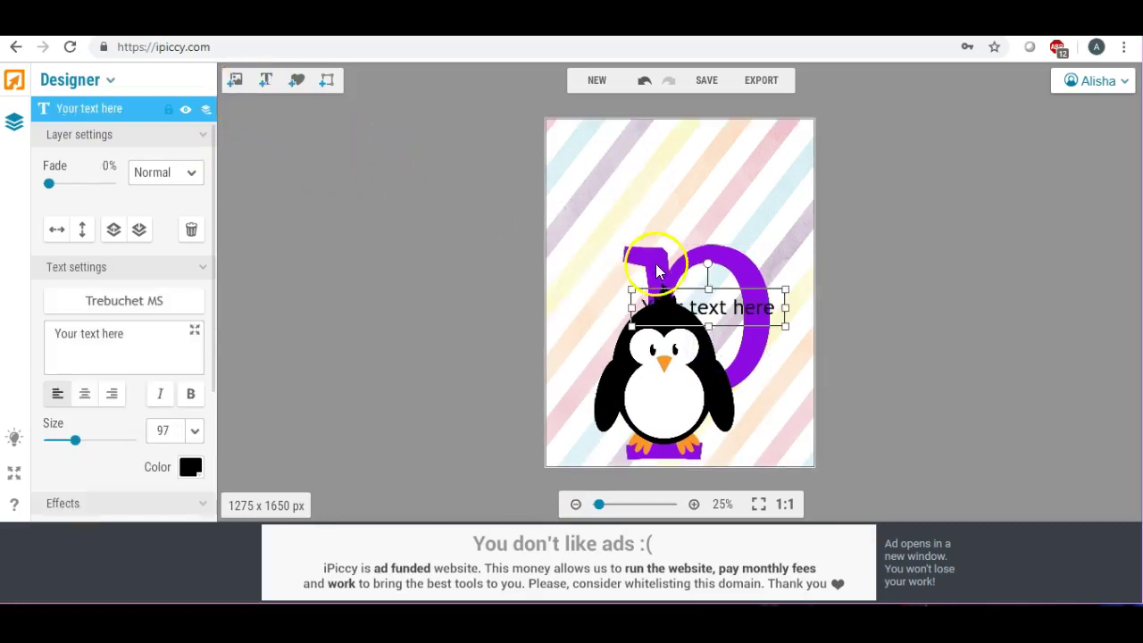
left_click_drag(691, 299, 684, 169)
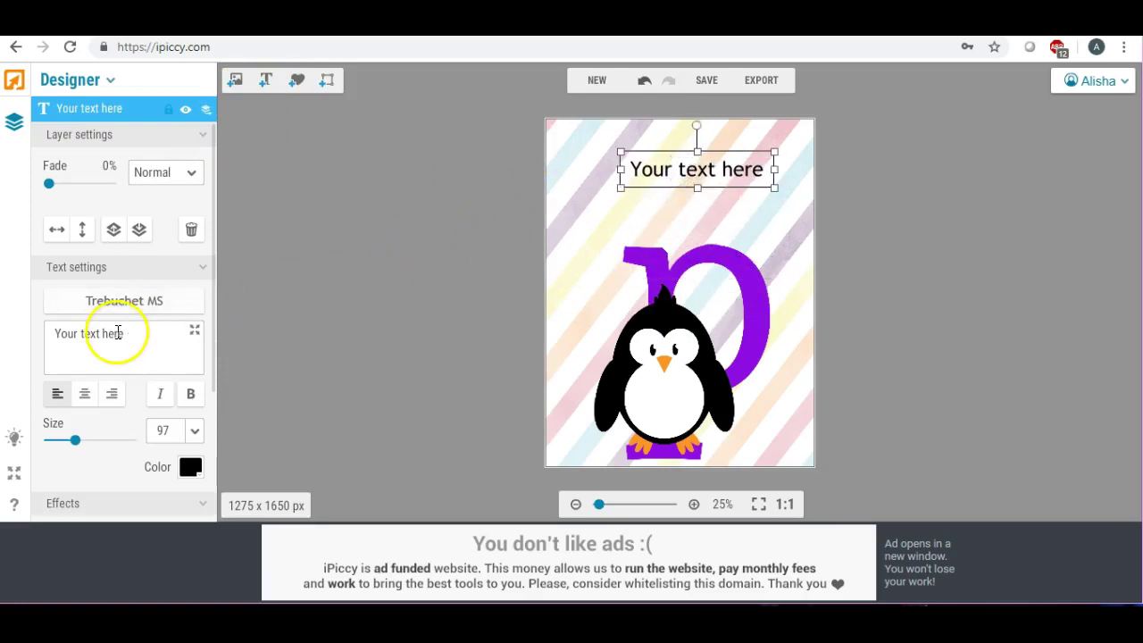
left_click_drag(118, 333, 5, 333)
type("P")
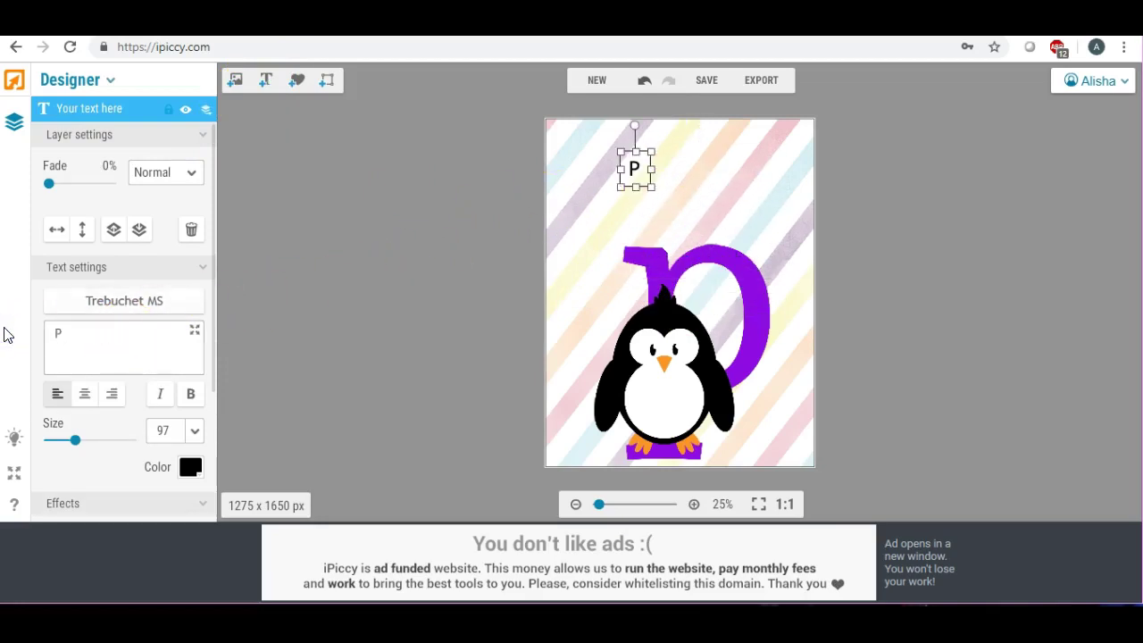
Set the letter P's font to the local Arial font and make it bold
left_click(113, 302)
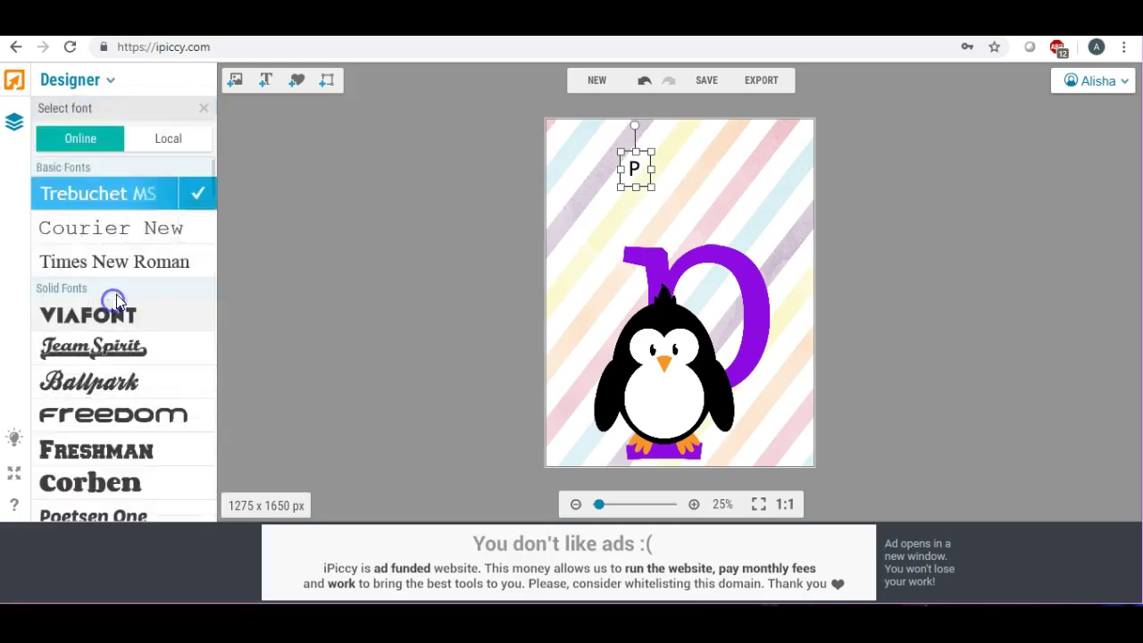
left_click(168, 157)
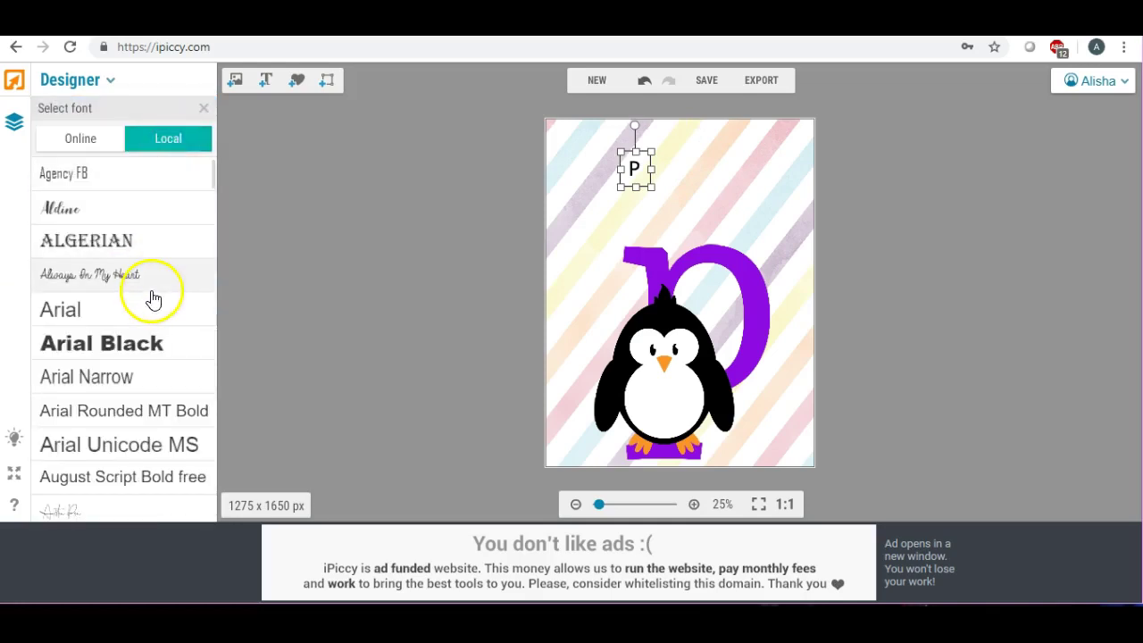
left_click(104, 311)
left_click(197, 309)
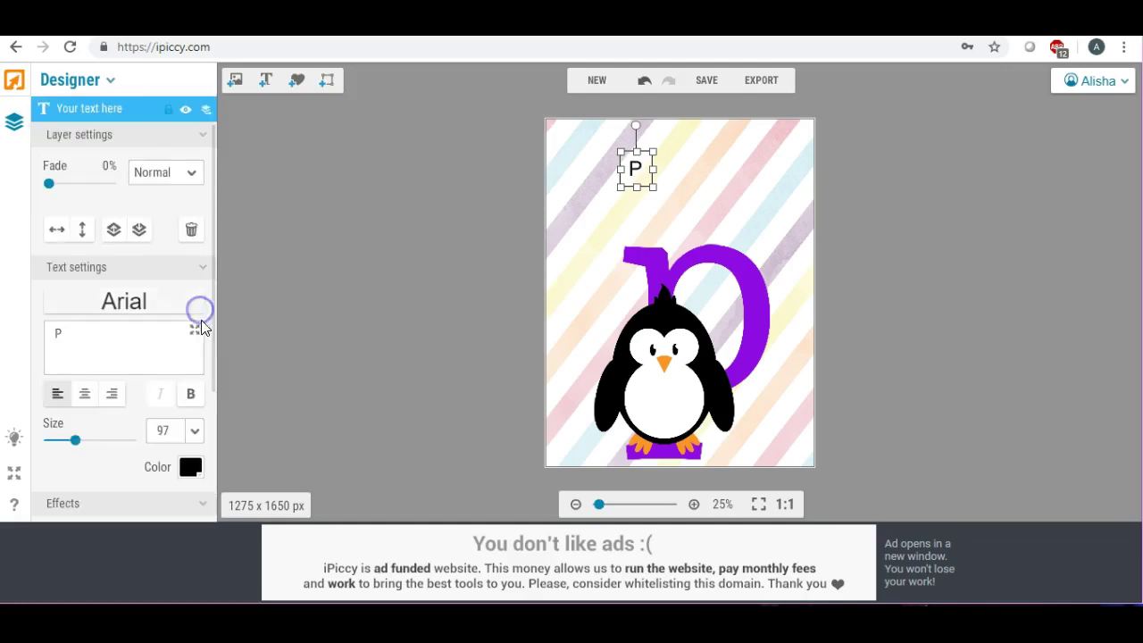
left_click(191, 394)
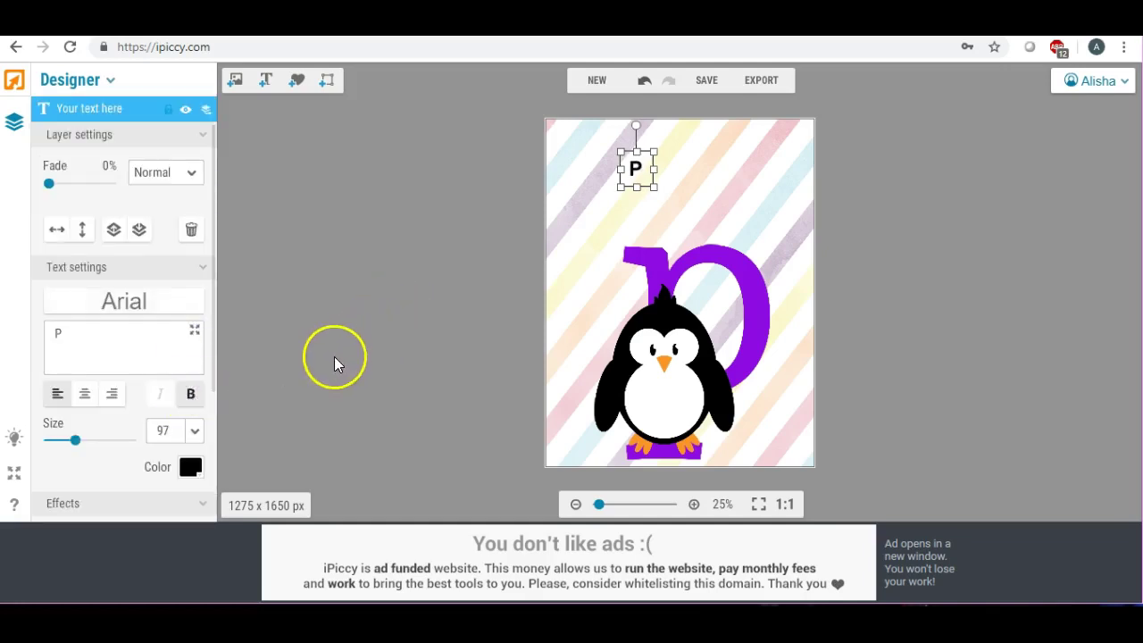
Enlarge the letter P to size 420, stretch it taller and wider, and place it in the card's upper left corner
left_click_drag(656, 187, 819, 306)
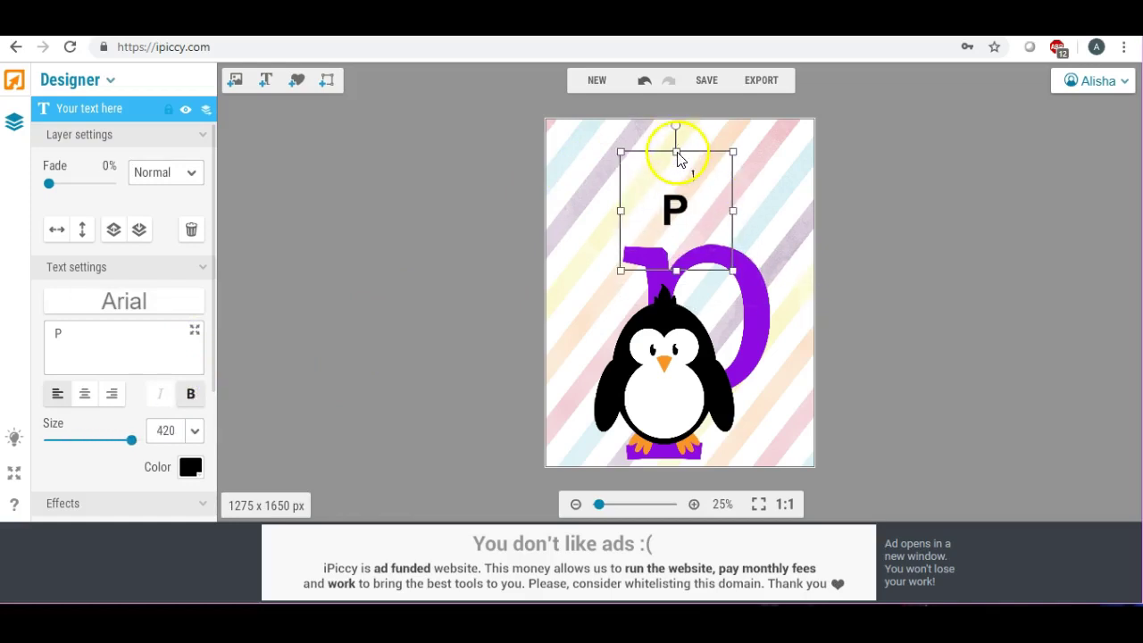
left_click_drag(679, 153, 679, 78)
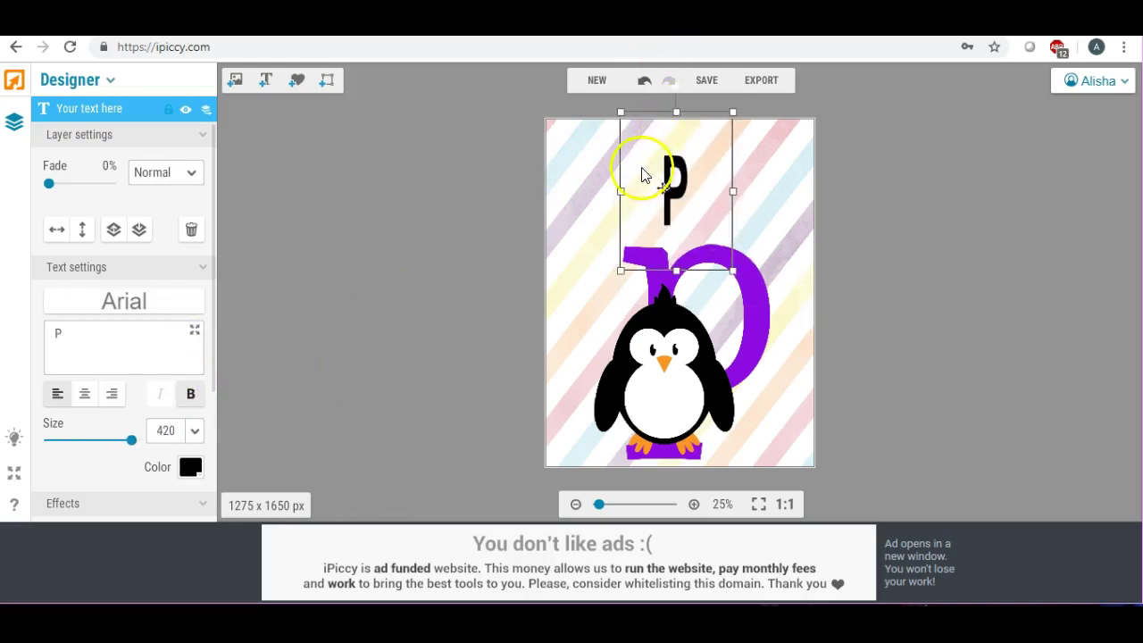
left_click_drag(622, 197, 387, 188)
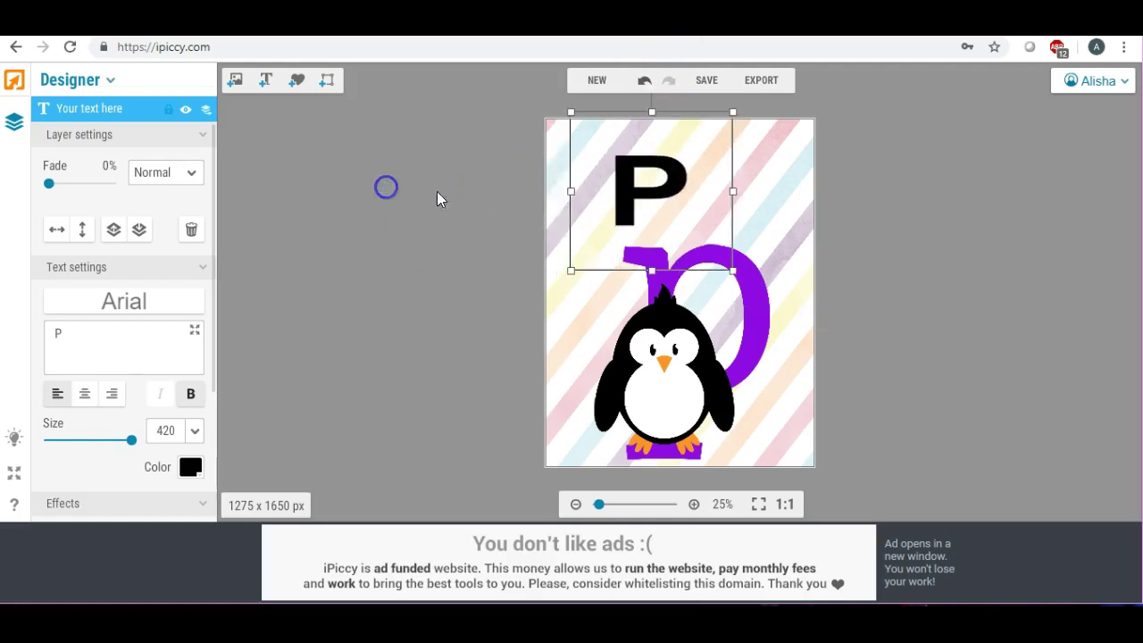
left_click_drag(665, 279, 649, 418)
left_click_drag(641, 189, 607, 170)
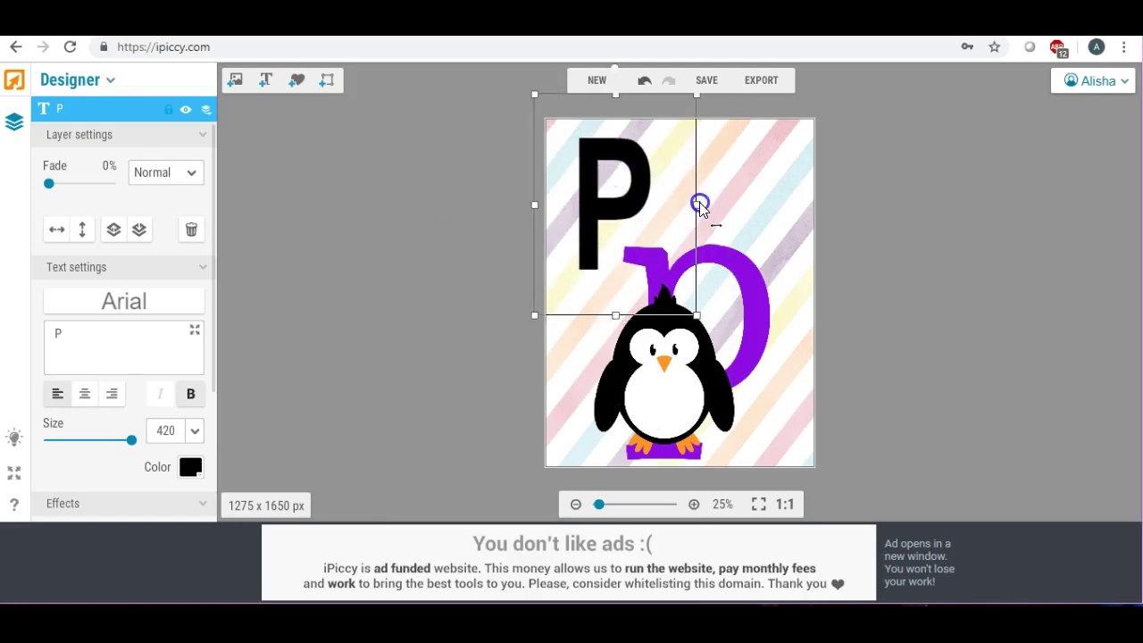
left_click_drag(700, 204, 771, 204)
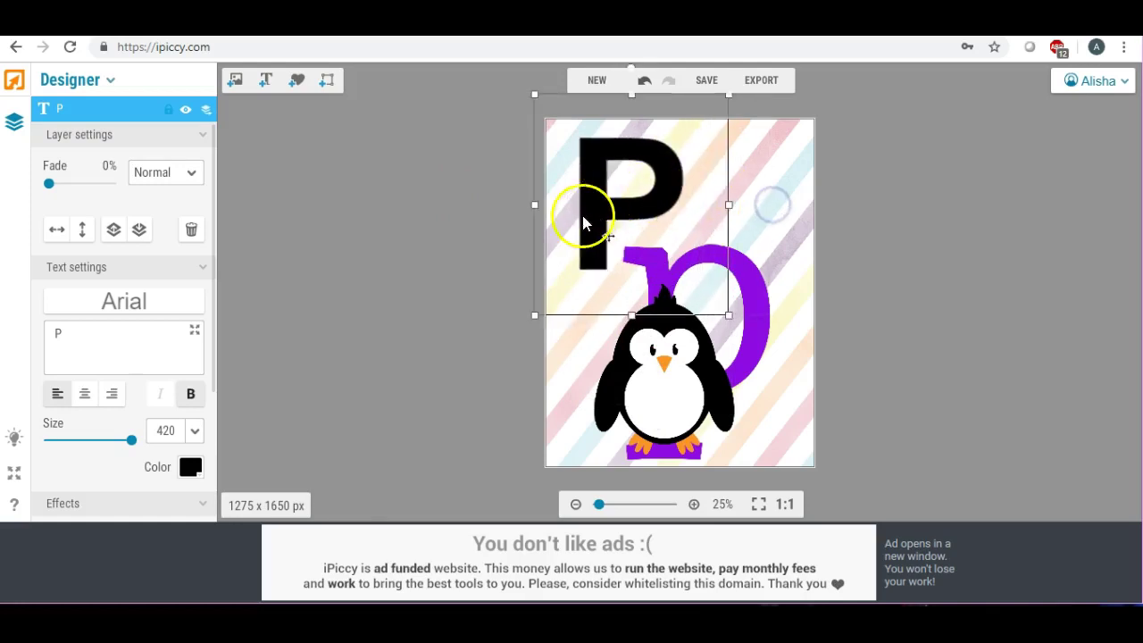
left_click_drag(632, 315, 605, 201)
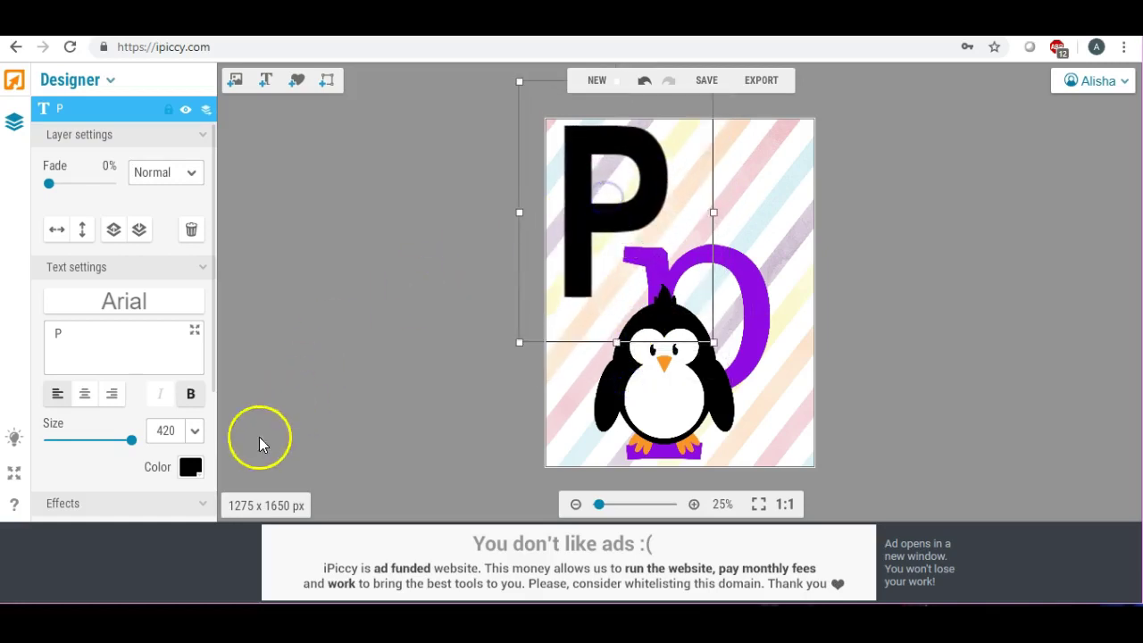
Recolor the letter P, trying dark purple before settling on a bright magenta, and deselect it
left_click(191, 467)
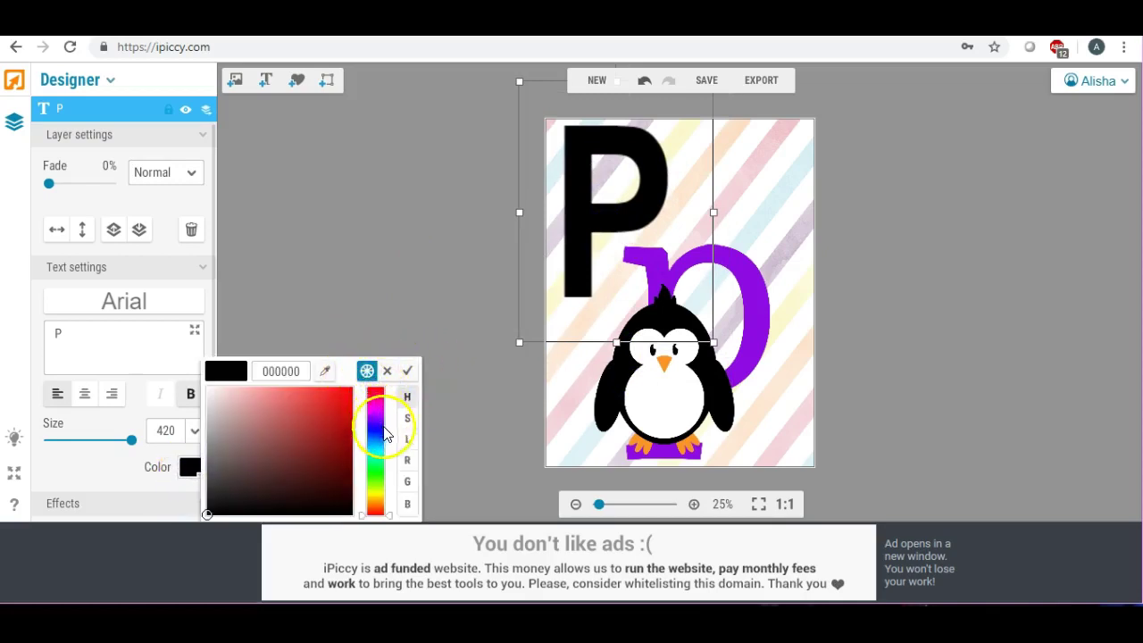
left_click_drag(384, 433, 379, 412)
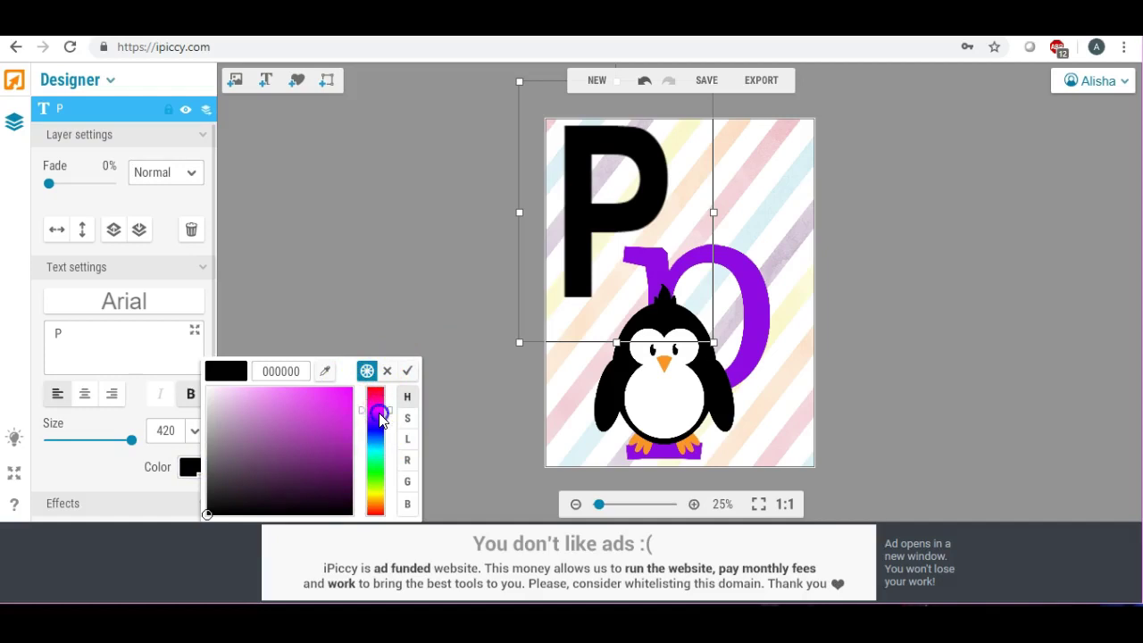
left_click_drag(335, 451, 327, 461)
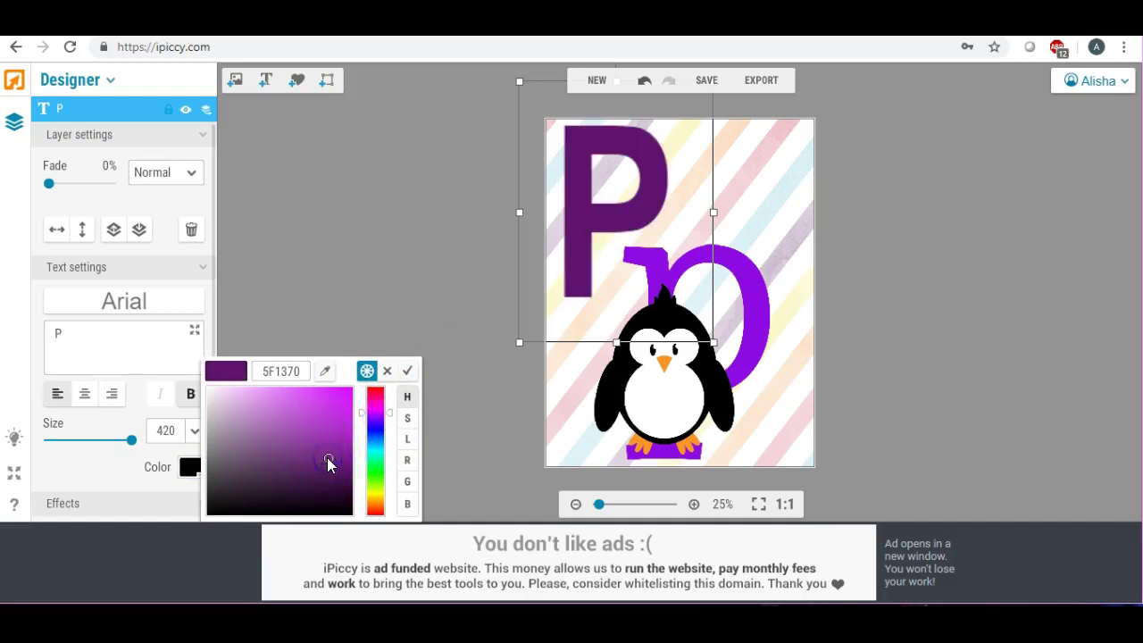
left_click(328, 461)
left_click(190, 467)
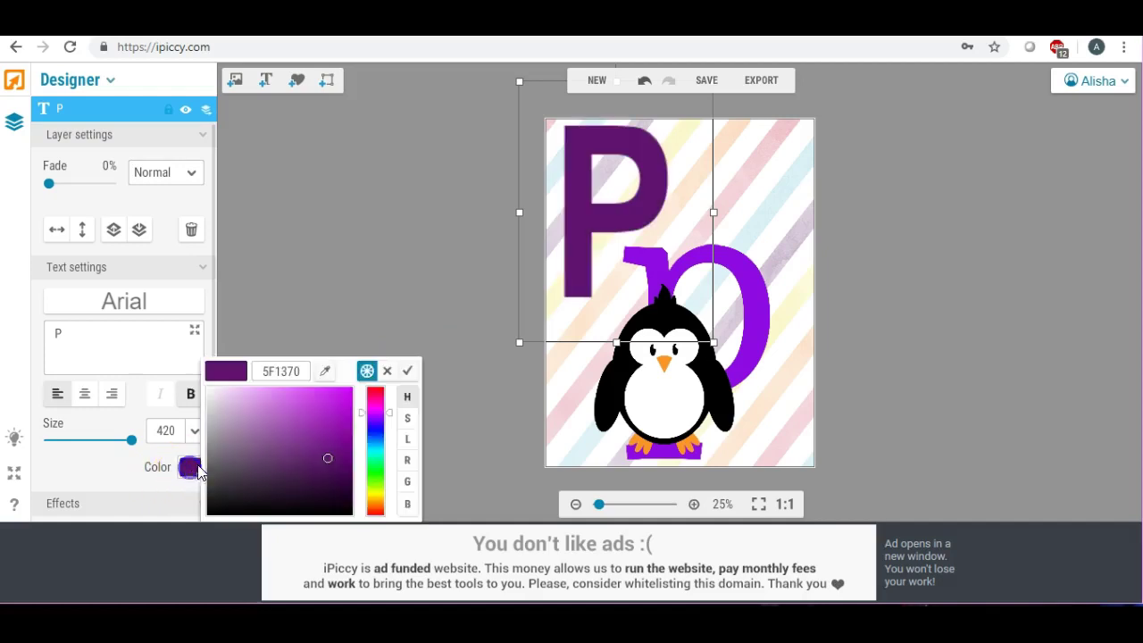
left_click(327, 459)
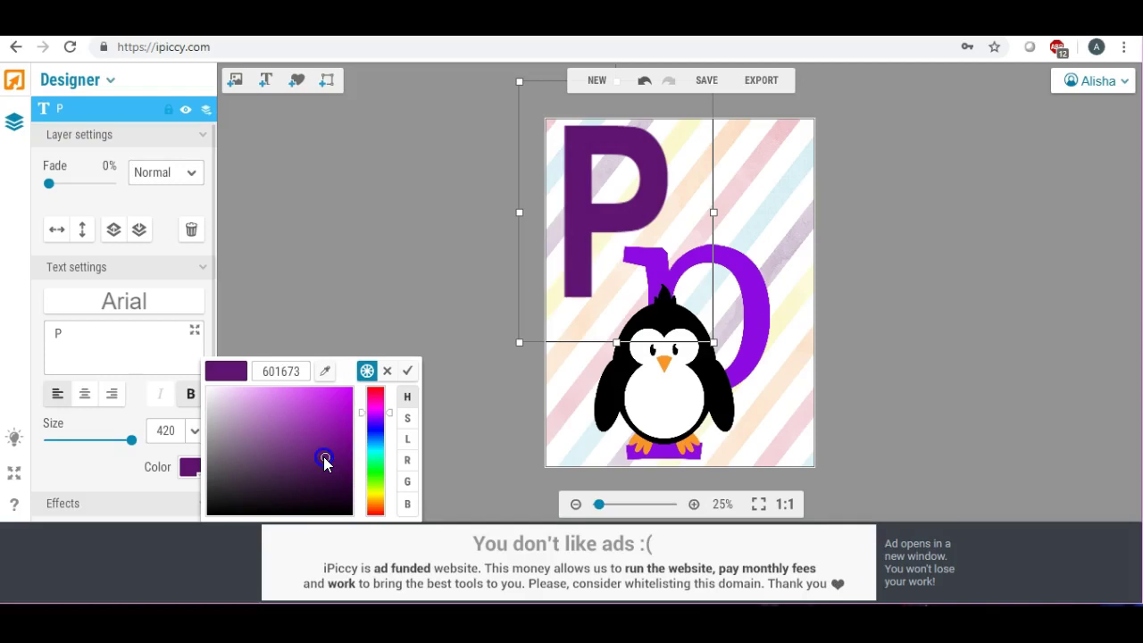
left_click_drag(378, 420, 361, 419)
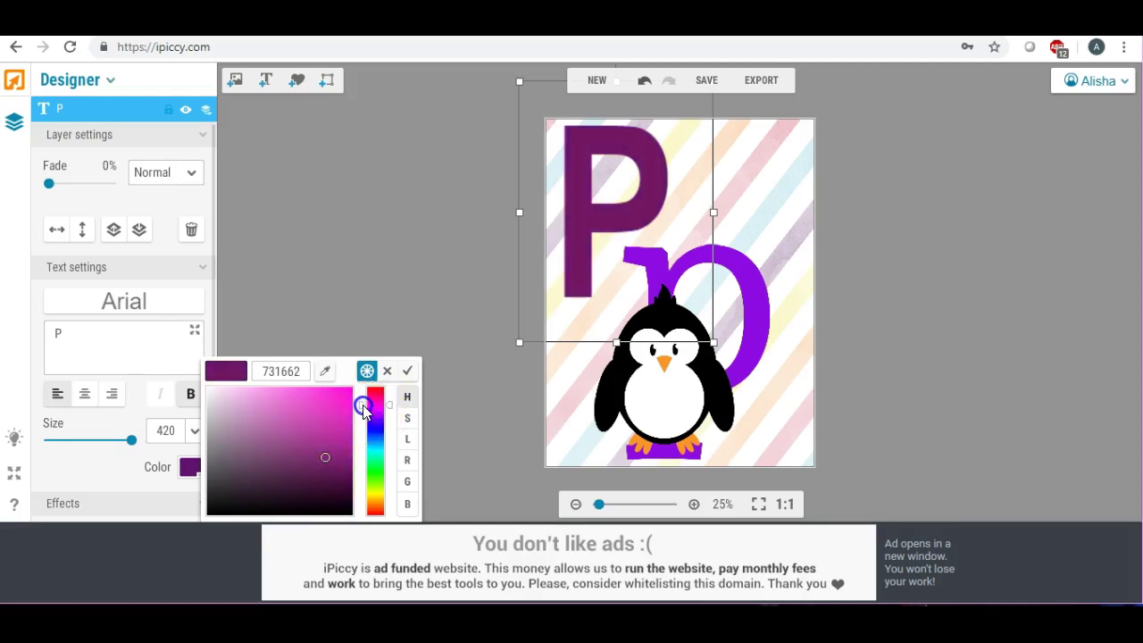
left_click(319, 416)
left_click(323, 419)
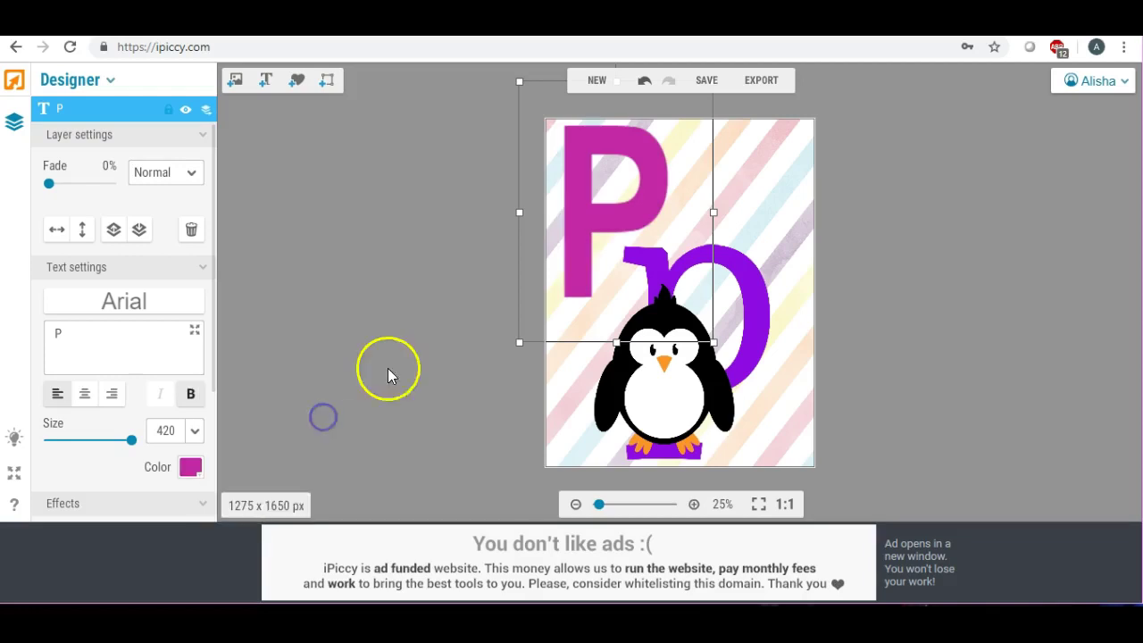
left_click(428, 360)
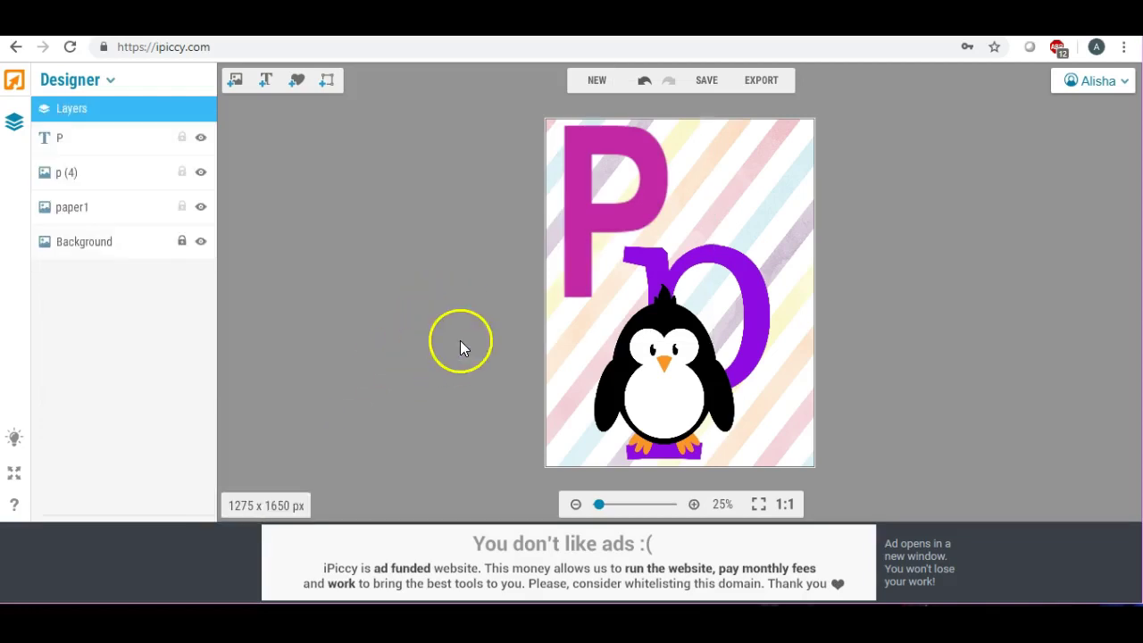